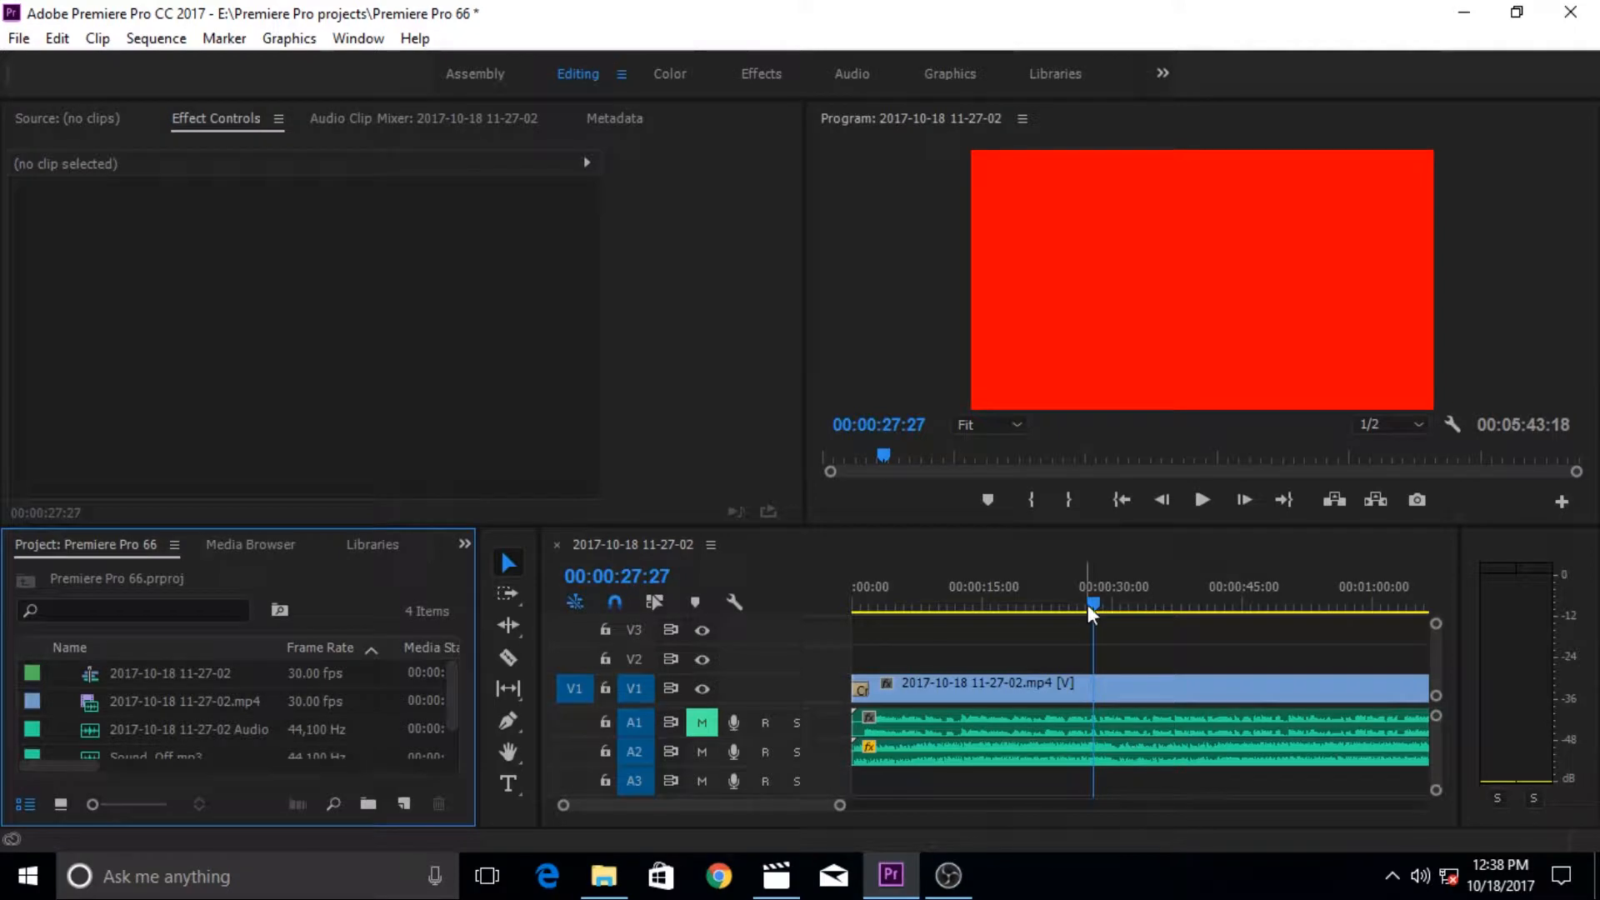
# Move the playhead to 00:00:06:06 and select the video clip on track V1.
pyautogui.moveTo(1090, 609); pyautogui.dragTo(906, 608)
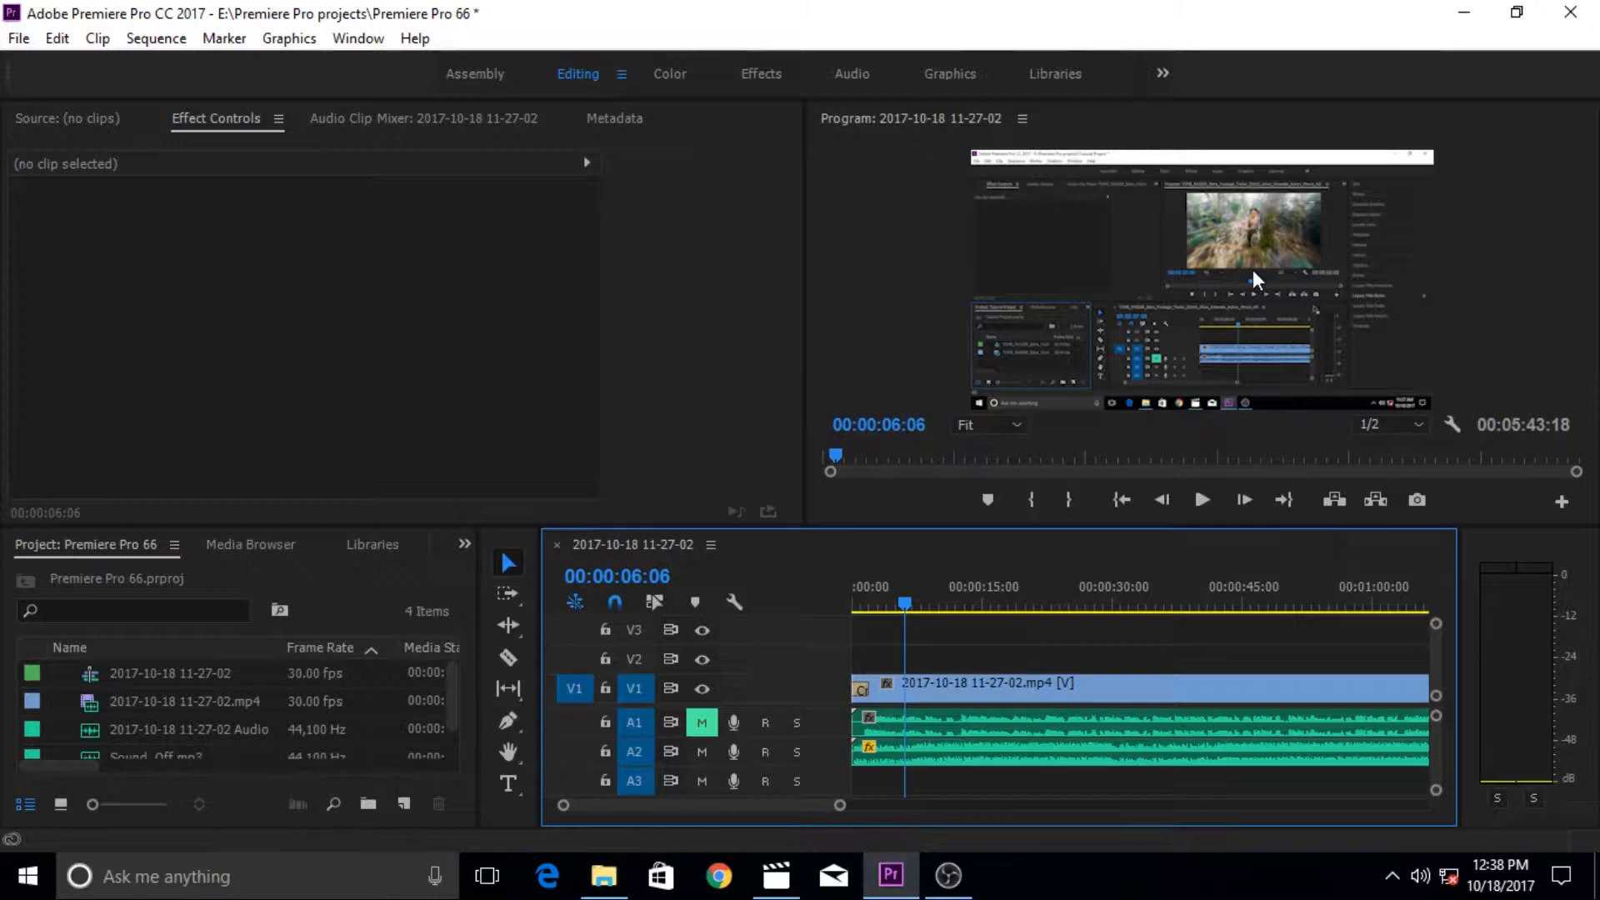
pyautogui.click(962, 699)
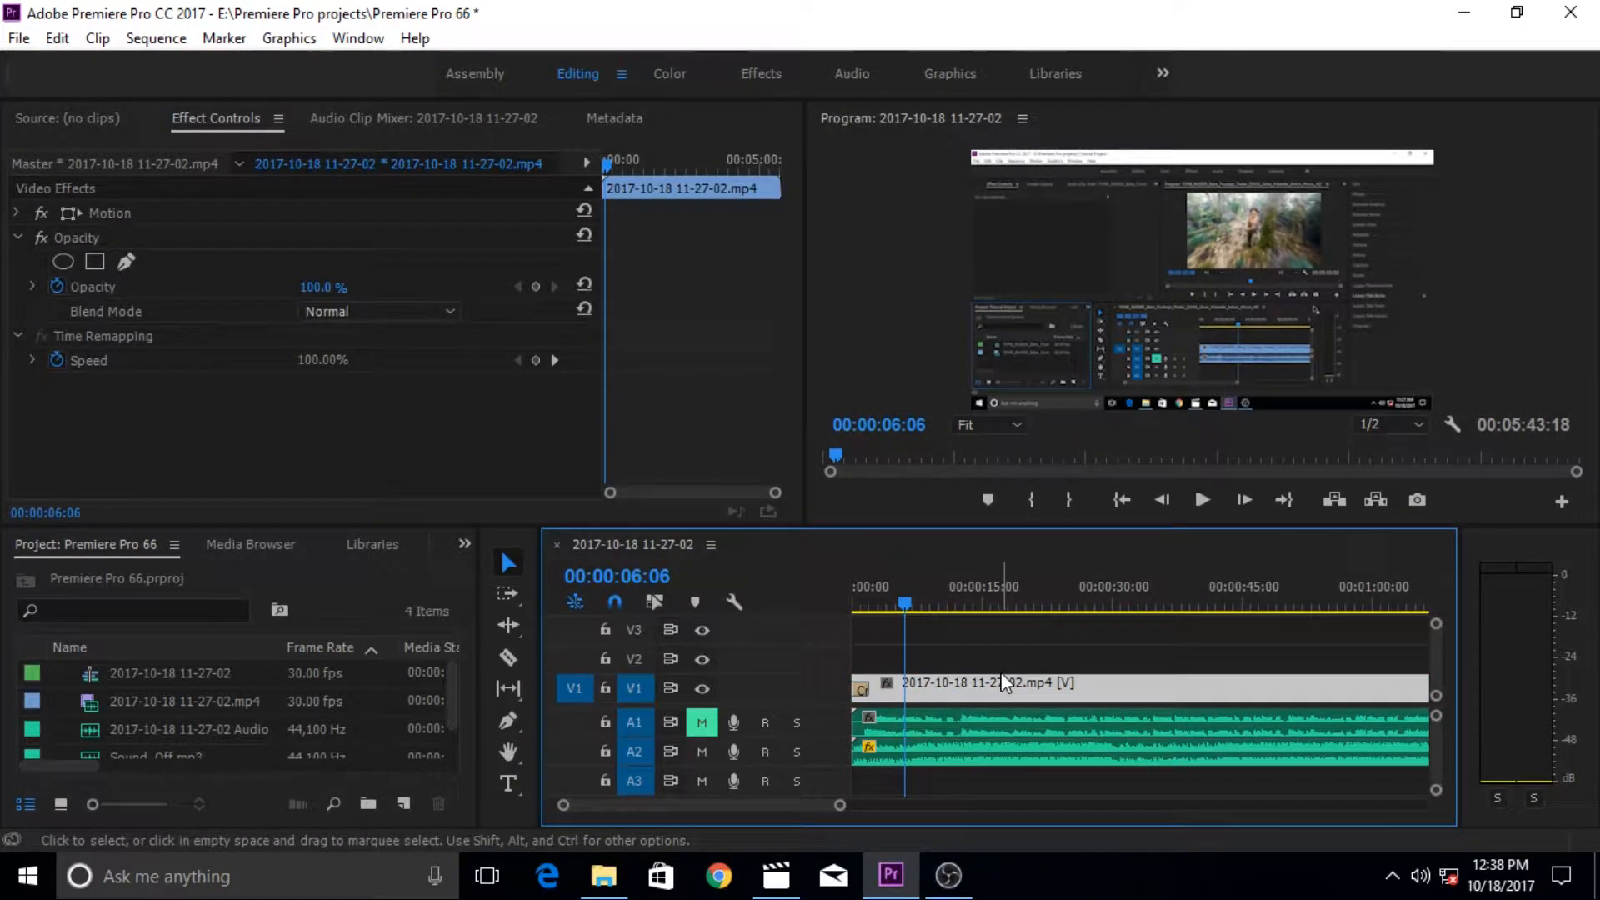
pyautogui.rightClick(960, 688)
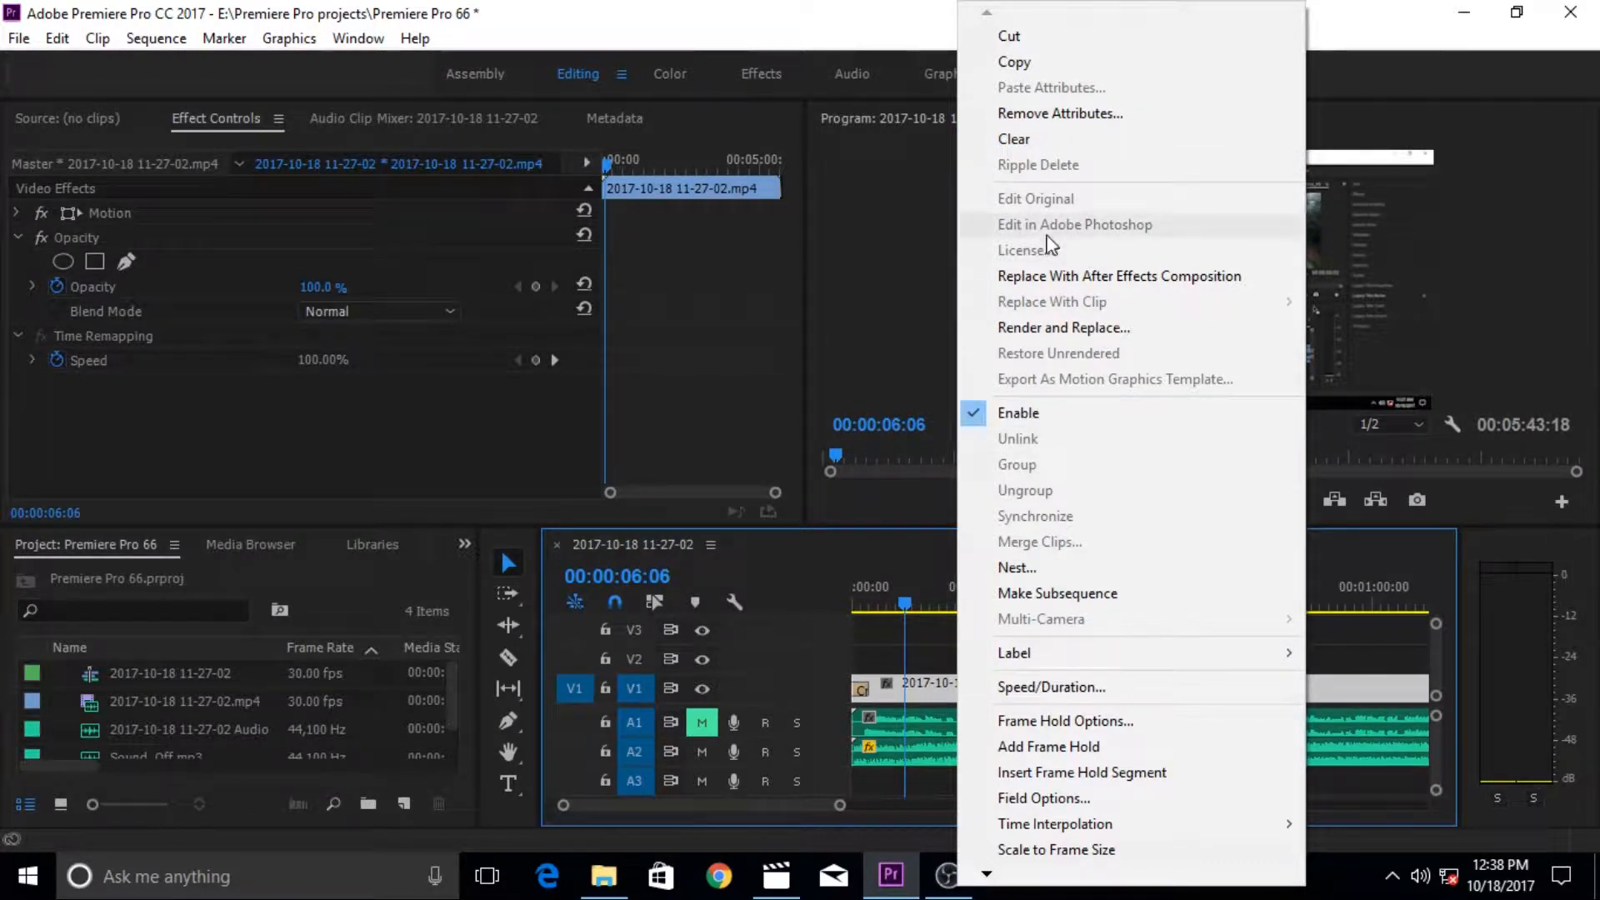
pyautogui.click(921, 688)
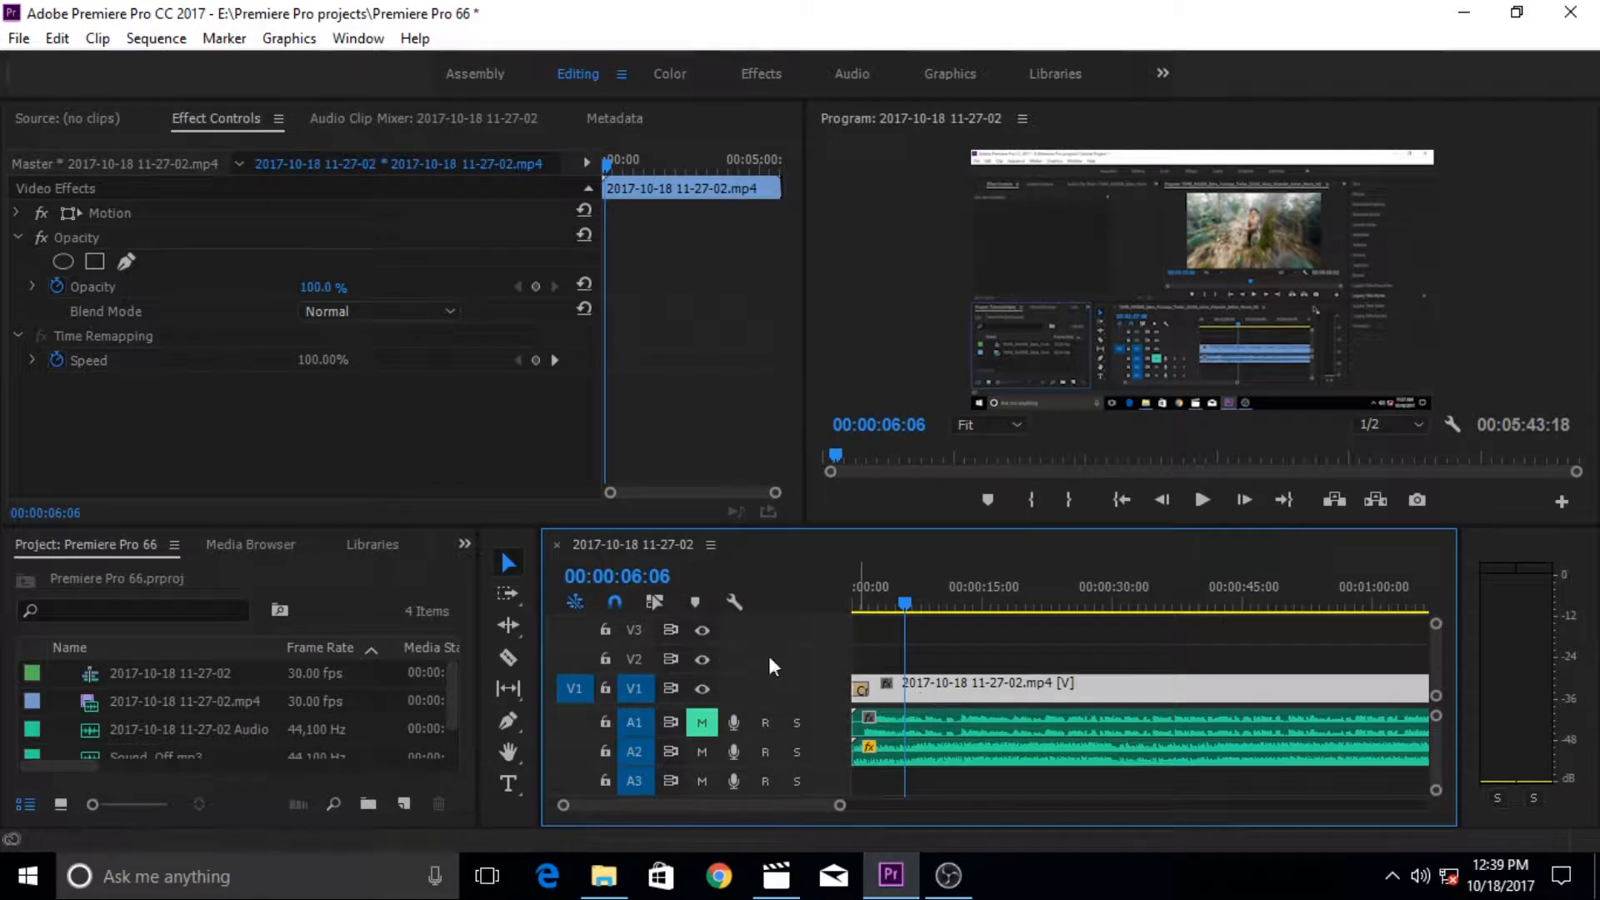
# Create a new 1920 × 1080 Photoshop file at 30 fps with square pixels and save it to the Desktop as Khan Document.
pyautogui.click(19, 37)
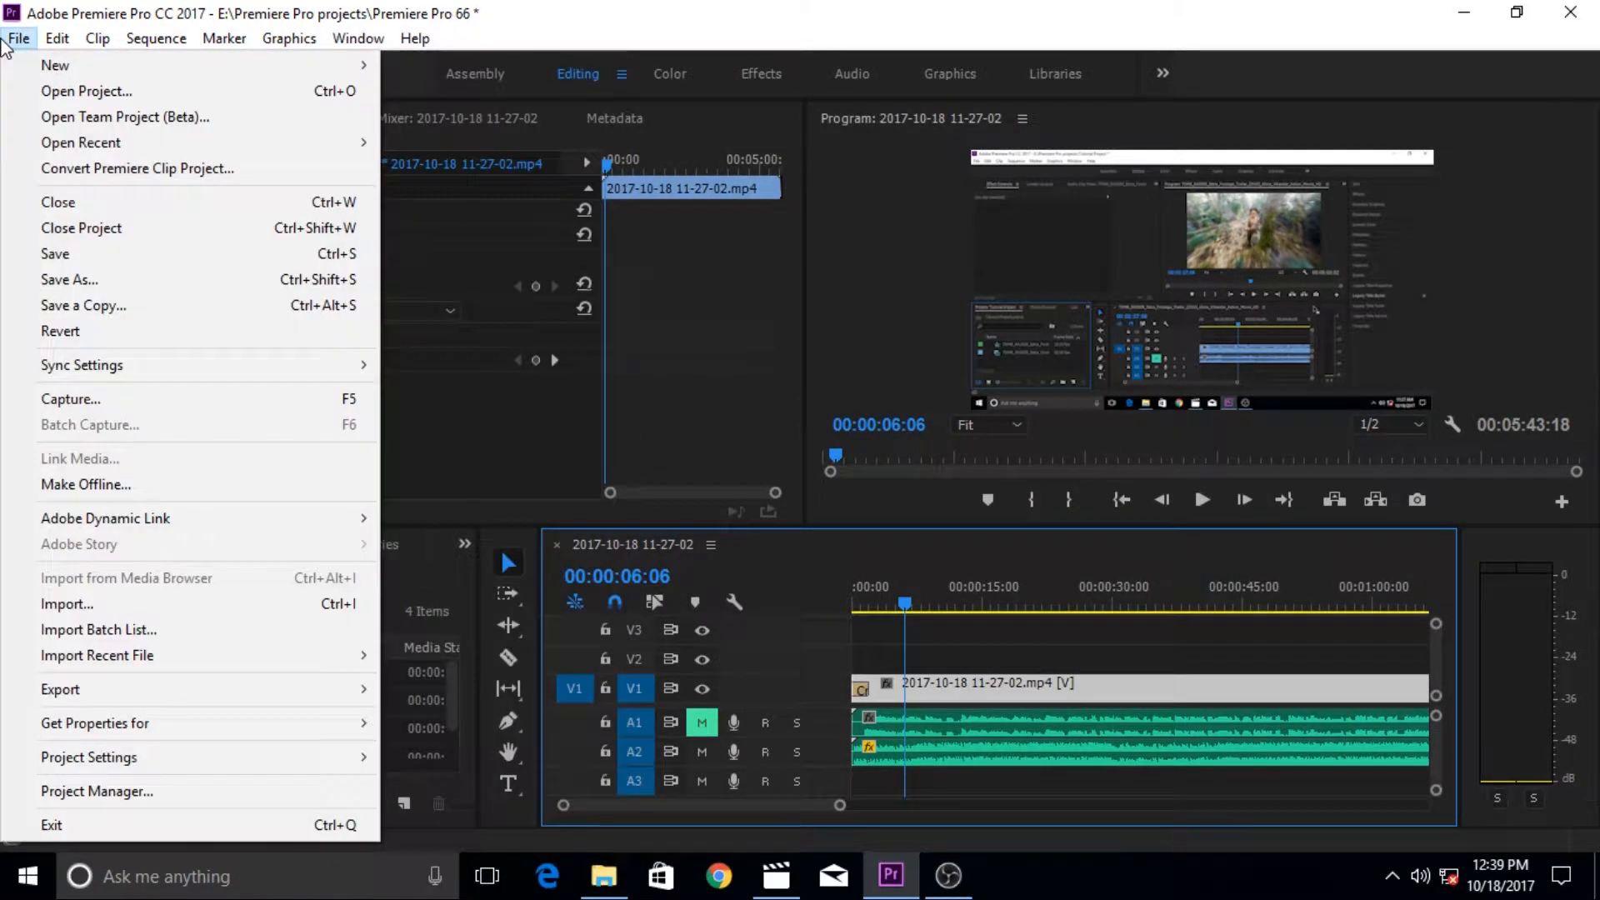
pyautogui.moveTo(286, 64)
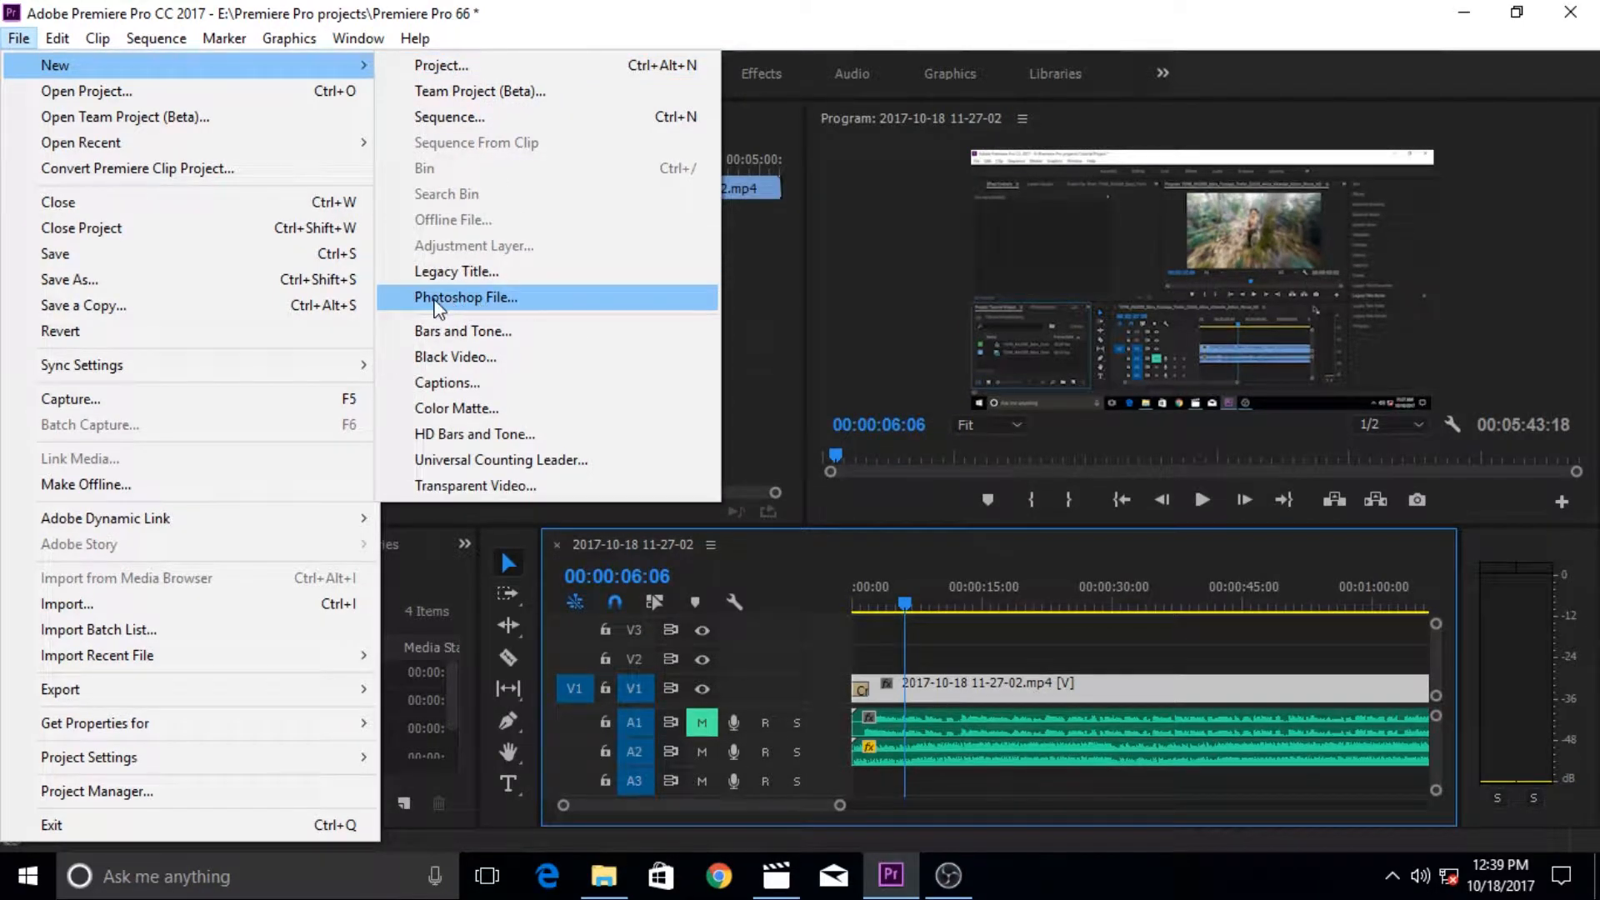
pyautogui.click(435, 301)
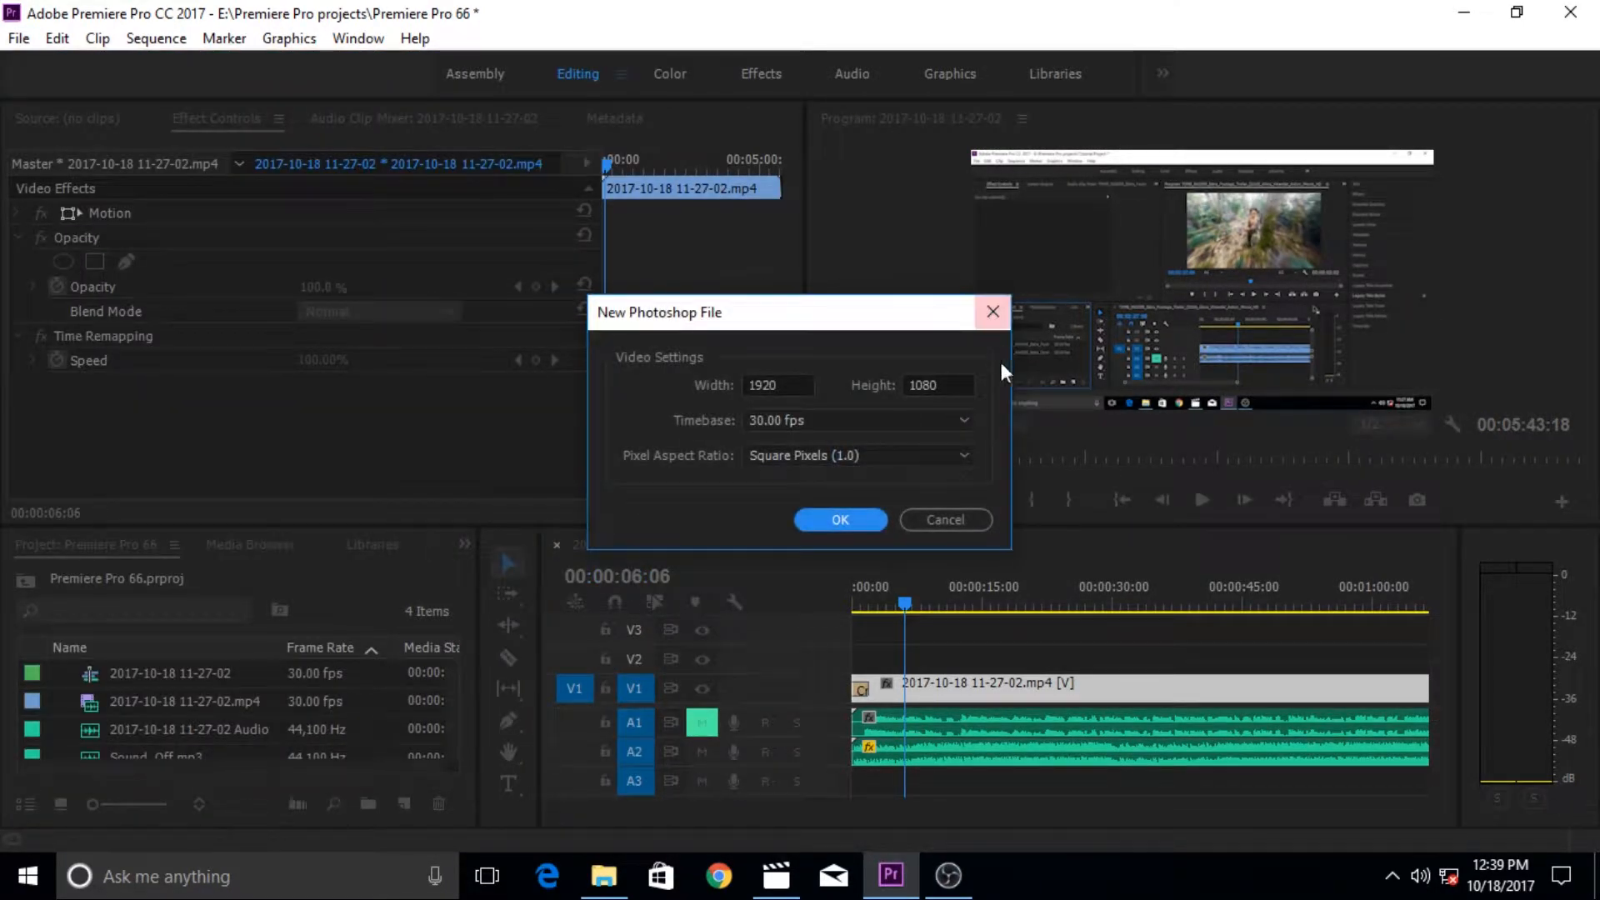
pyautogui.click(856, 520)
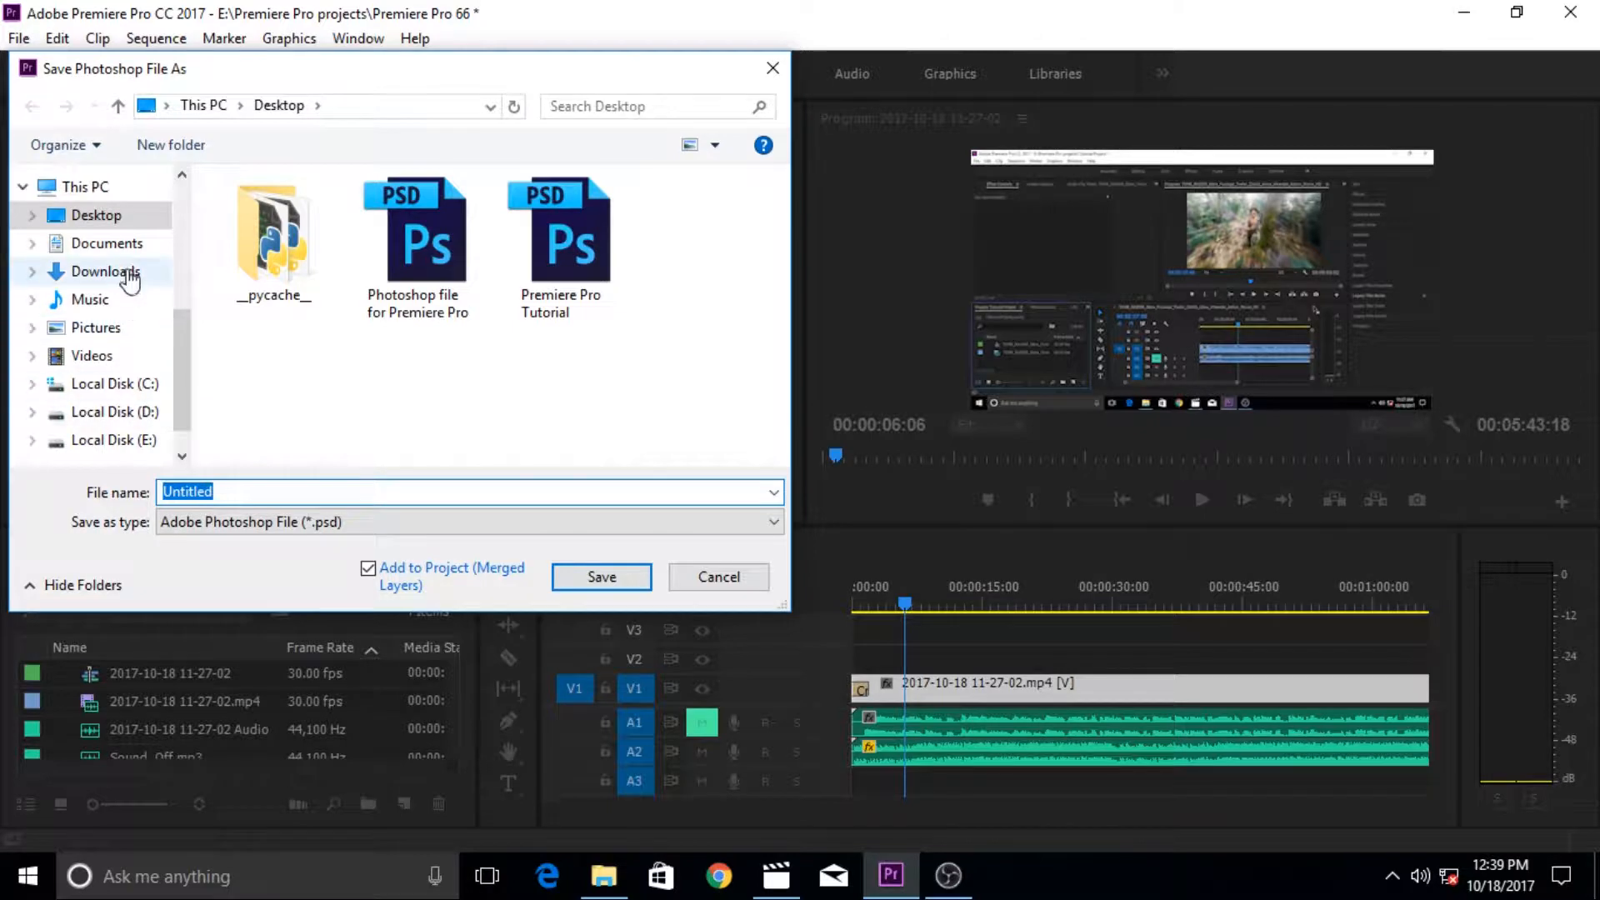
pyautogui.click(113, 245)
pyautogui.click(101, 221)
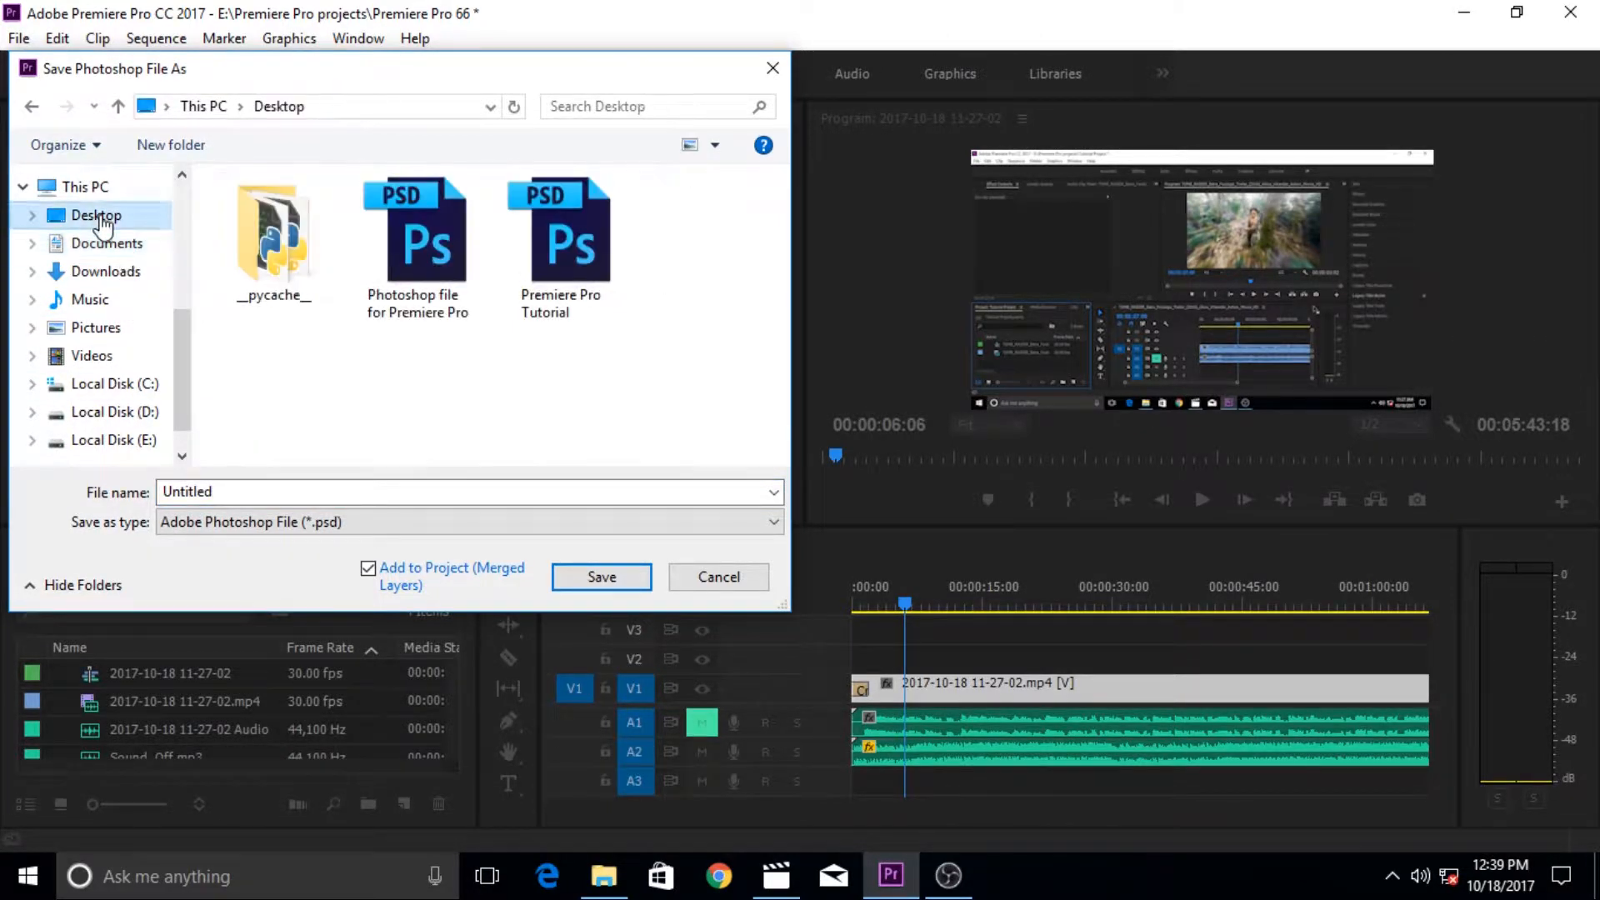
pyautogui.click(305, 490)
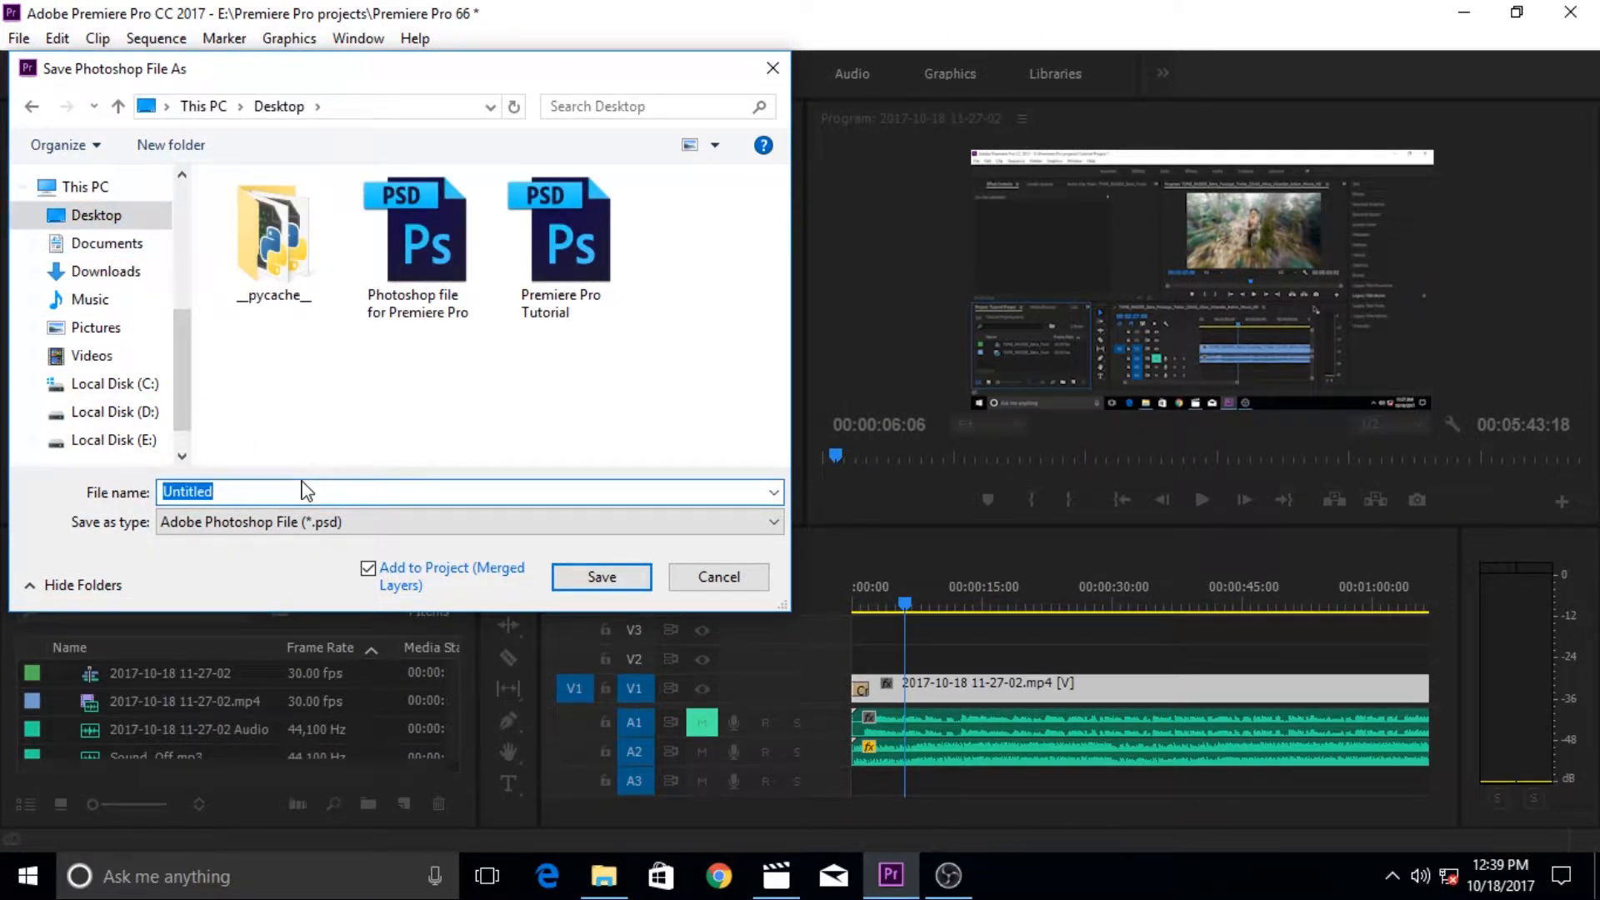
pyautogui.write('Khan Document')
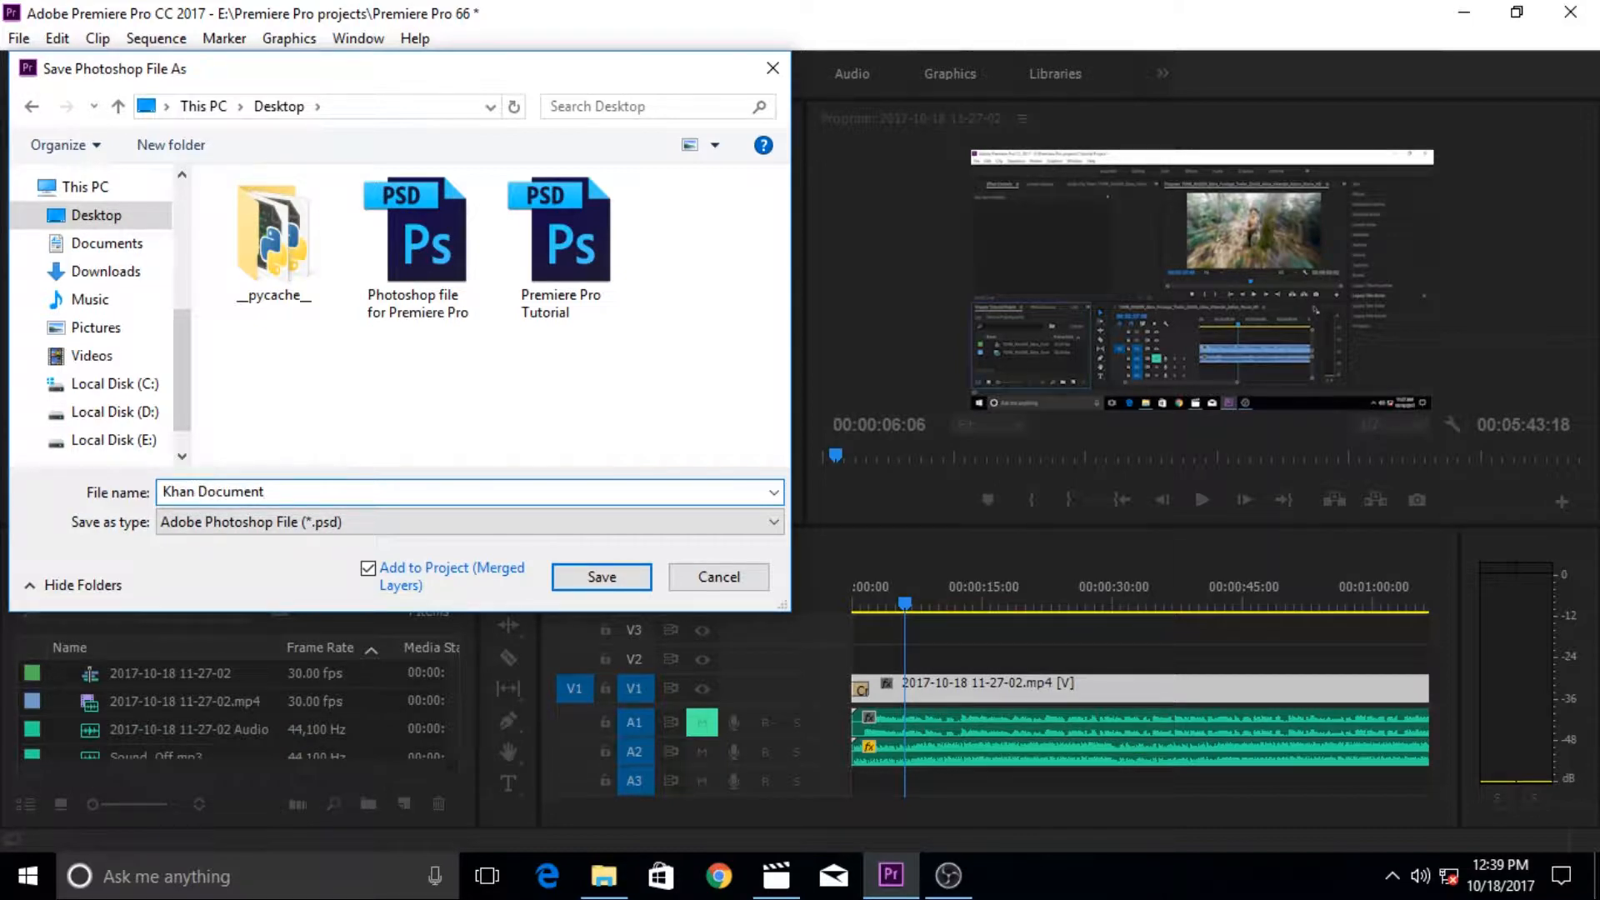
pyautogui.click(597, 579)
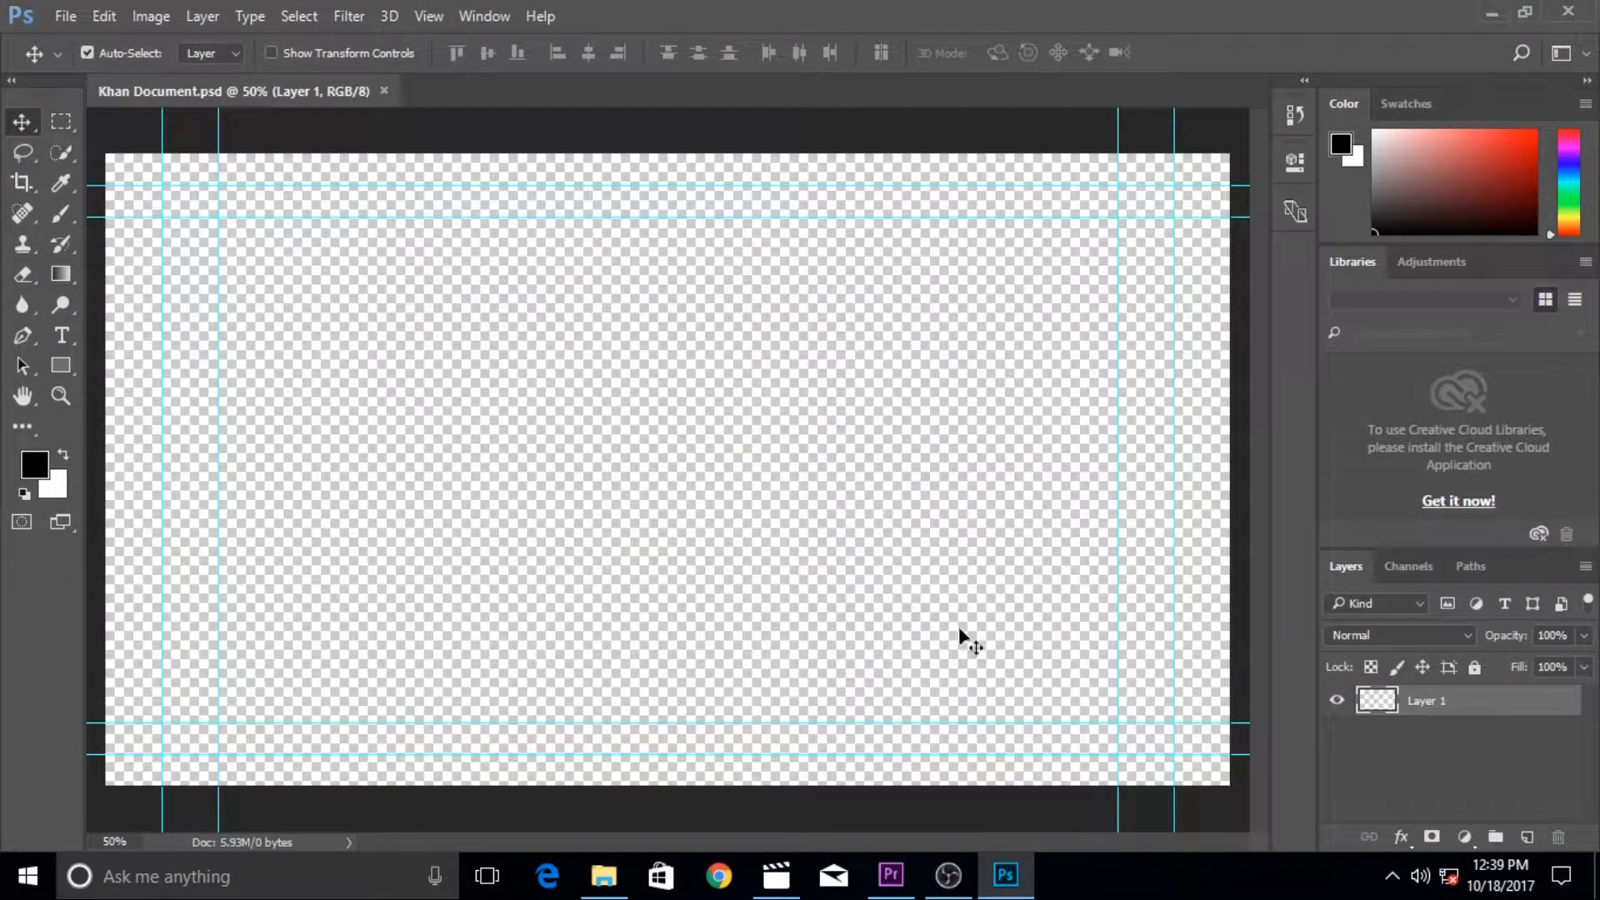
pyautogui.click(1006, 875)
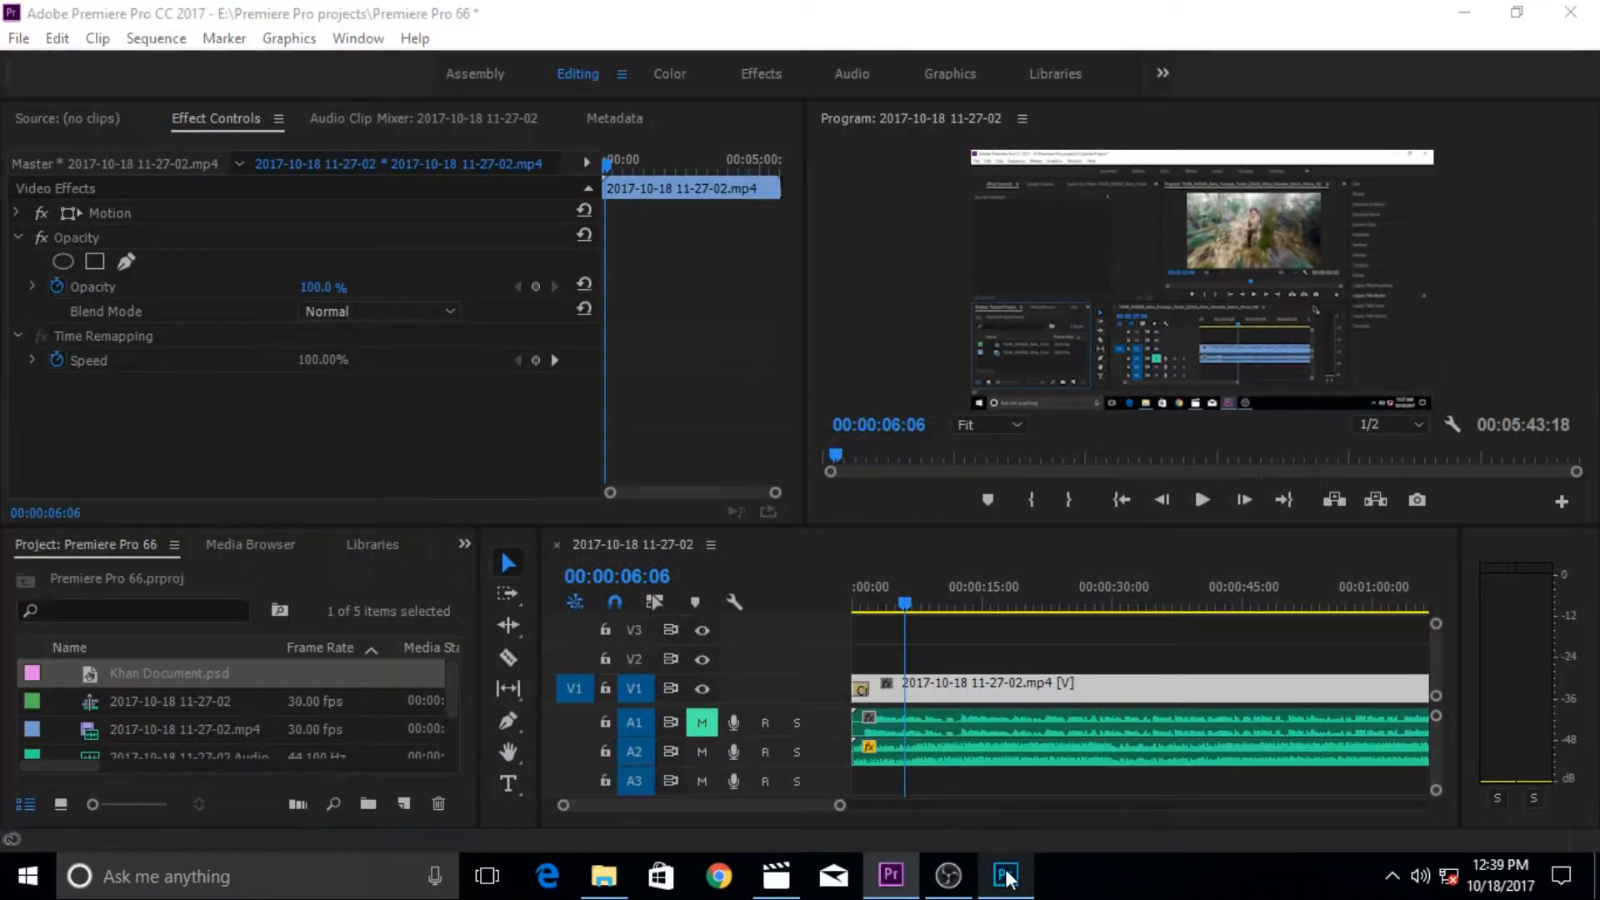
pyautogui.click(1006, 875)
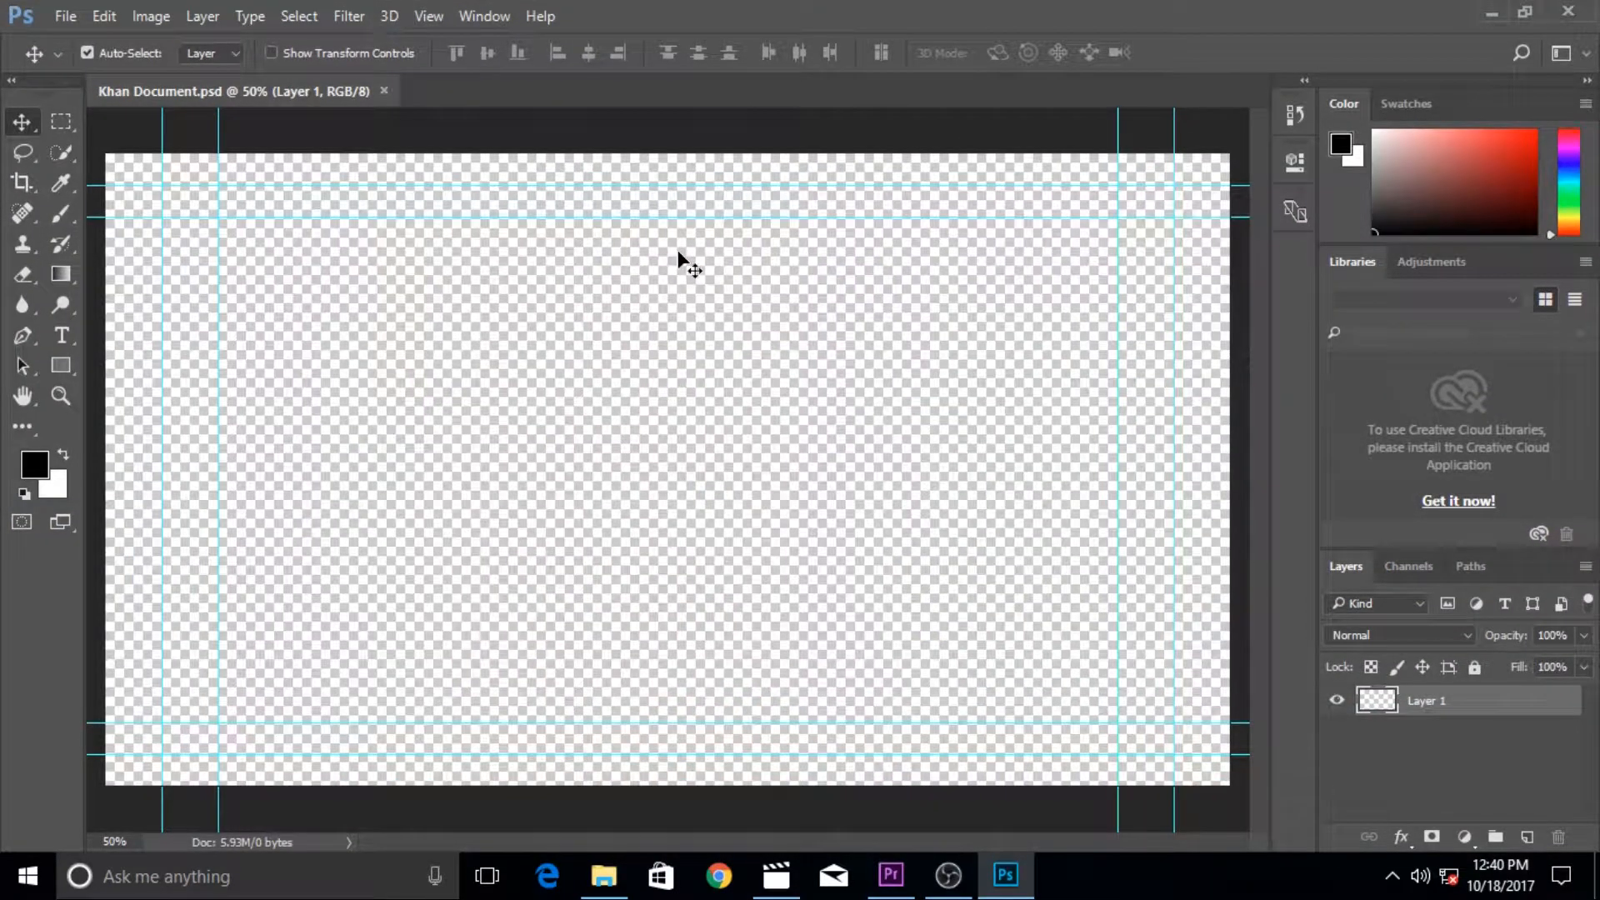
pyautogui.click(1006, 877)
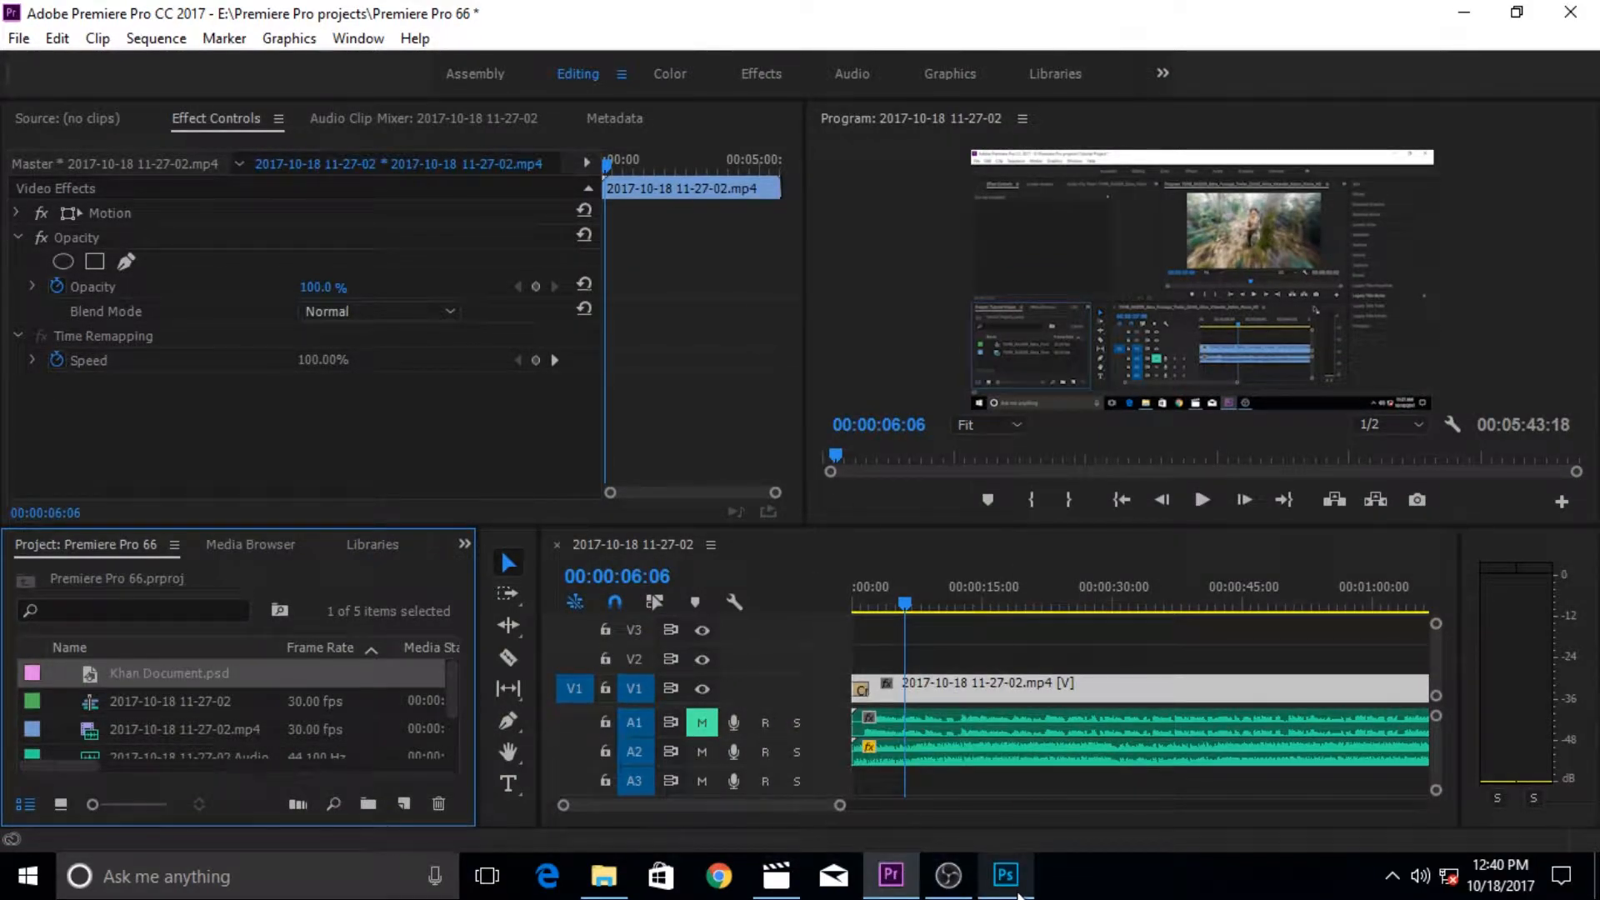
pyautogui.click(1012, 883)
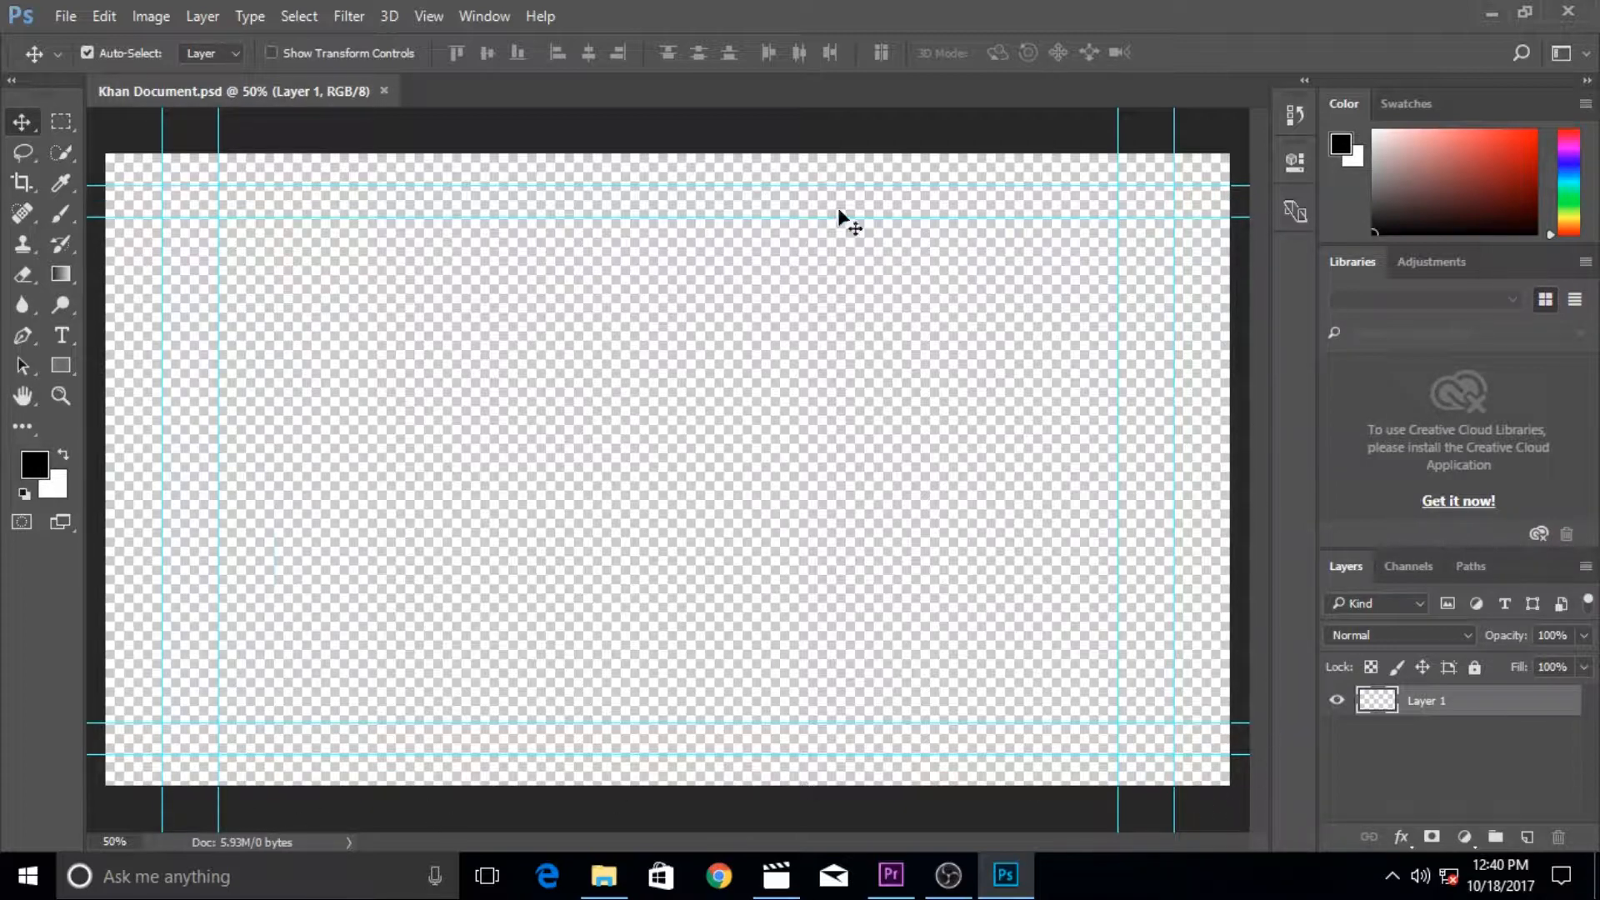
pyautogui.click(892, 877)
pyautogui.click(894, 877)
pyautogui.click(891, 875)
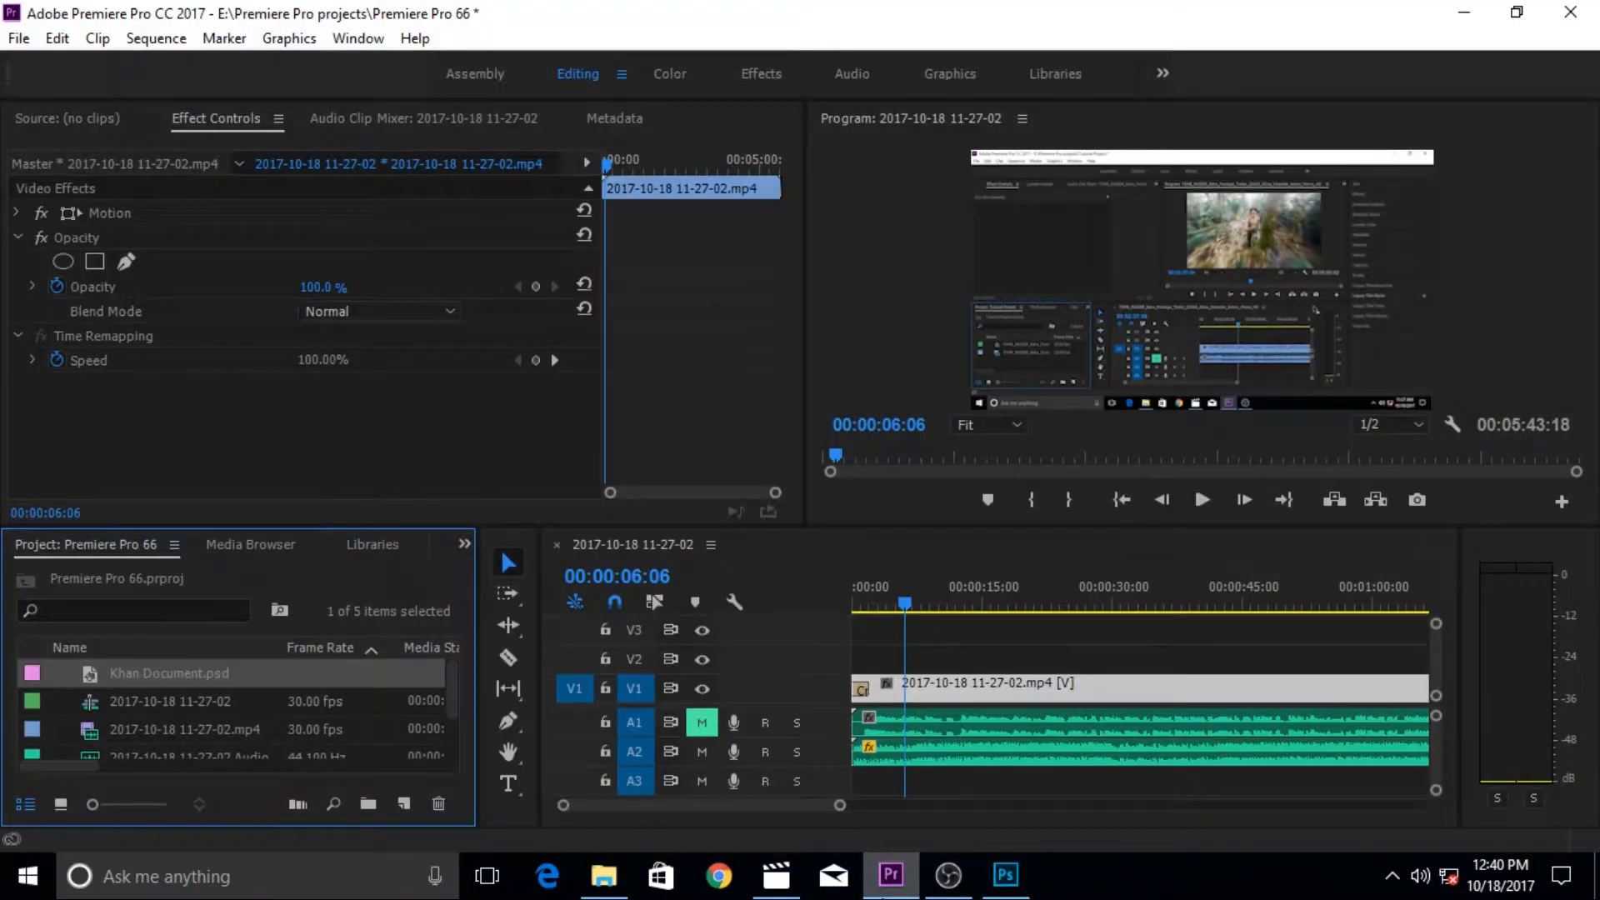
# Switch to Photoshop and add the two-line text "Movie" and "Trailer" in the lower-left area of the canvas.
pyautogui.click(883, 897)
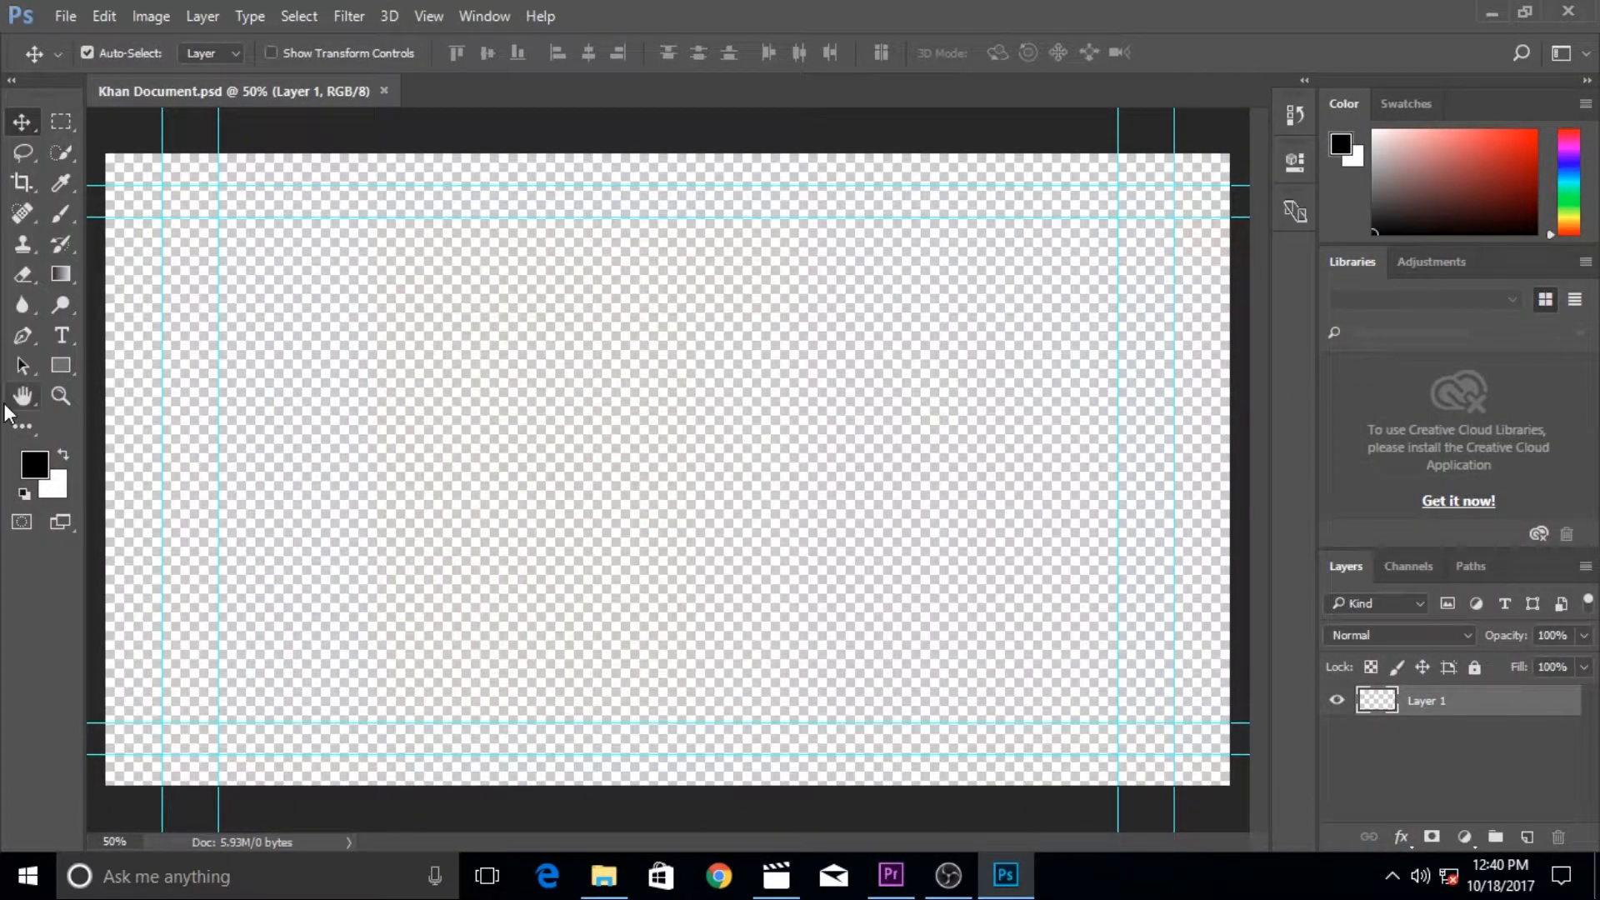
pyautogui.click(55, 334)
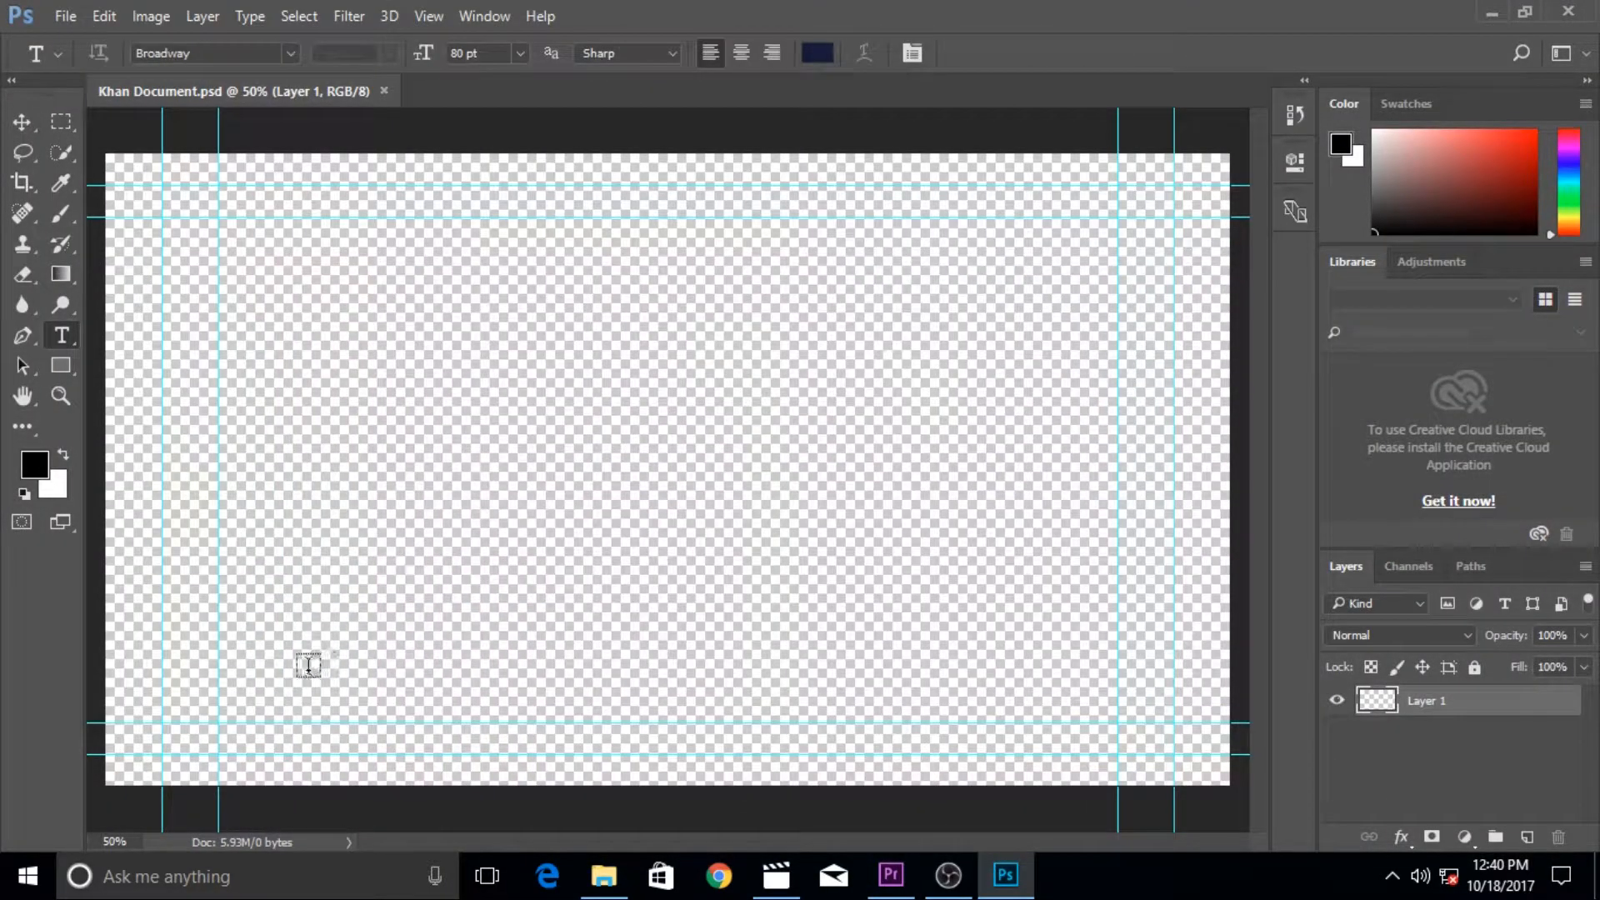
pyautogui.click(286, 651)
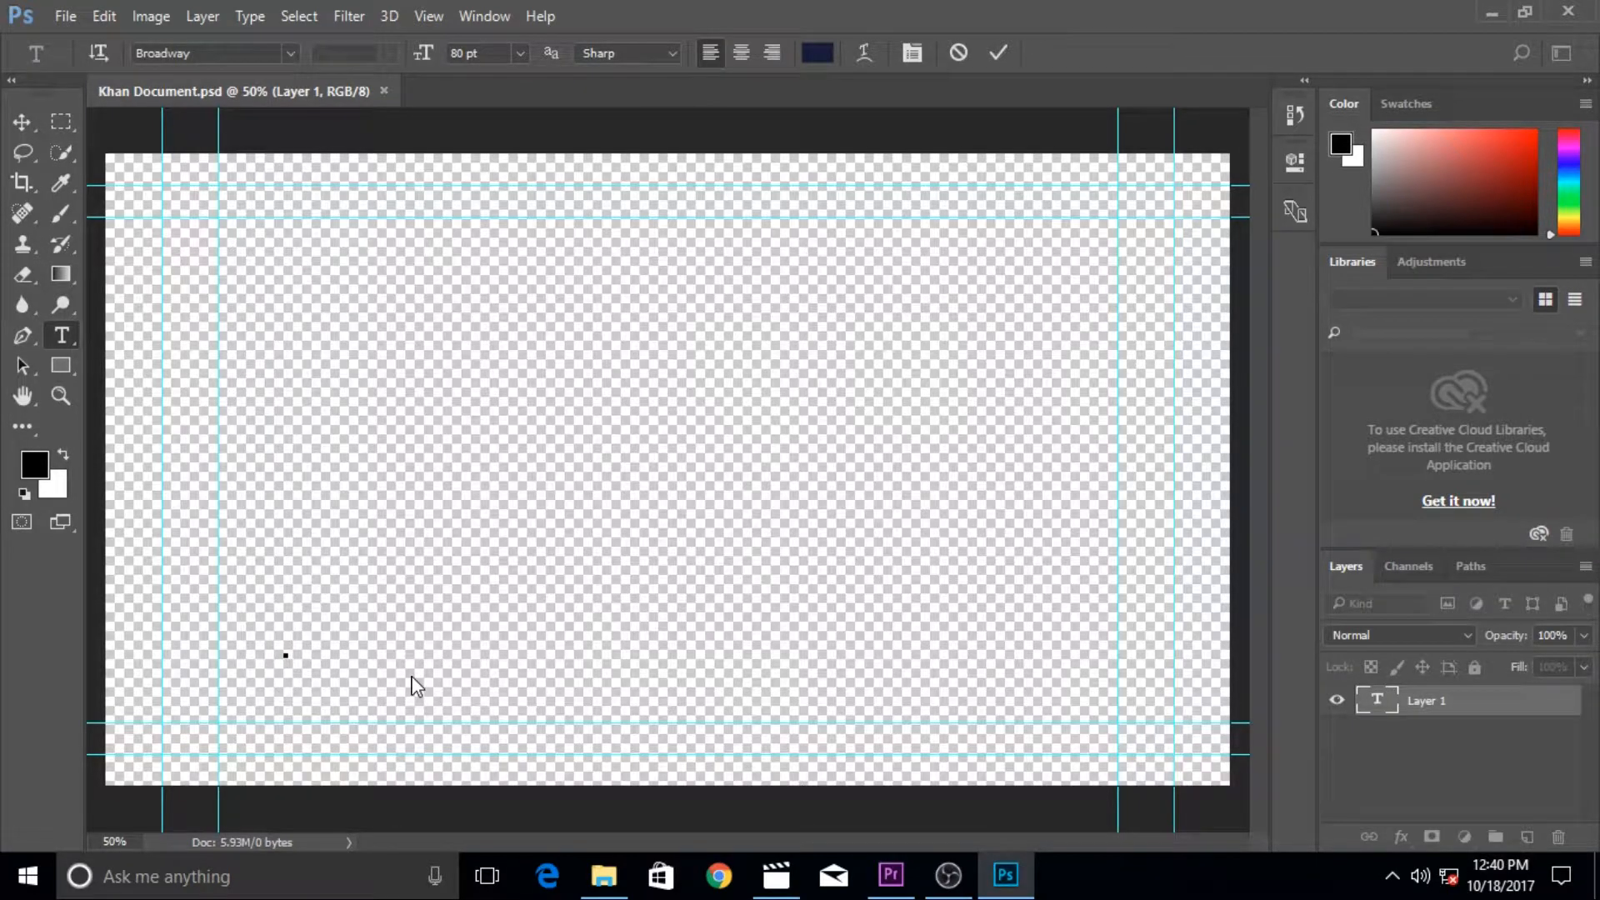
pyautogui.write('Mor')
pyautogui.press('BackSpace')
pyautogui.write('v')
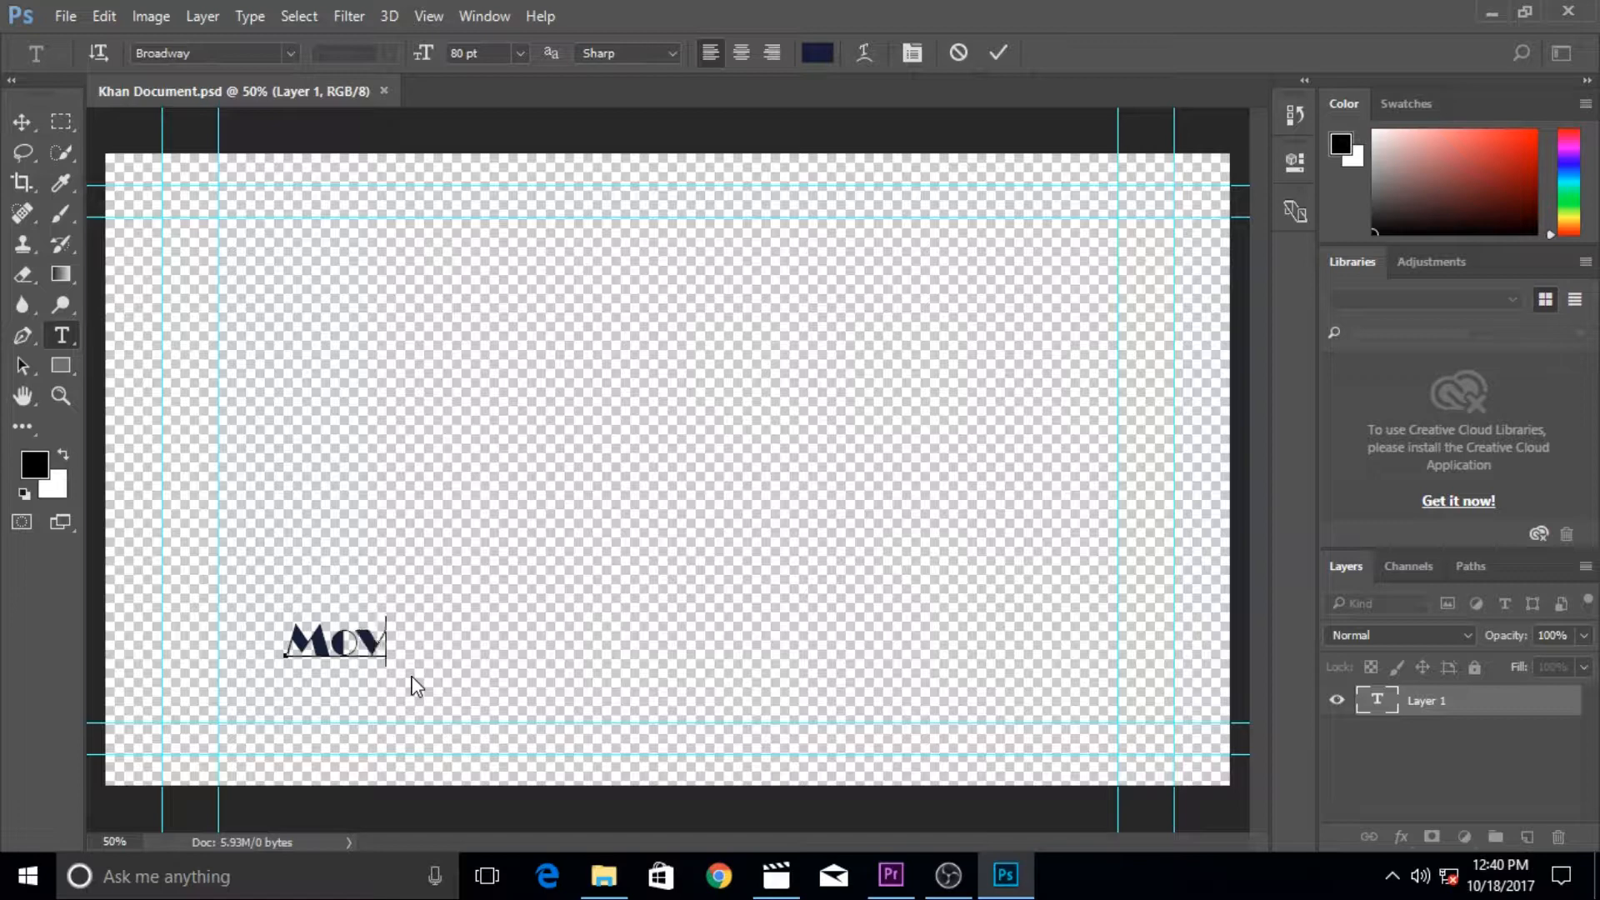
pyautogui.write('ie')
pyautogui.press('Return')
pyautogui.write('Trail')
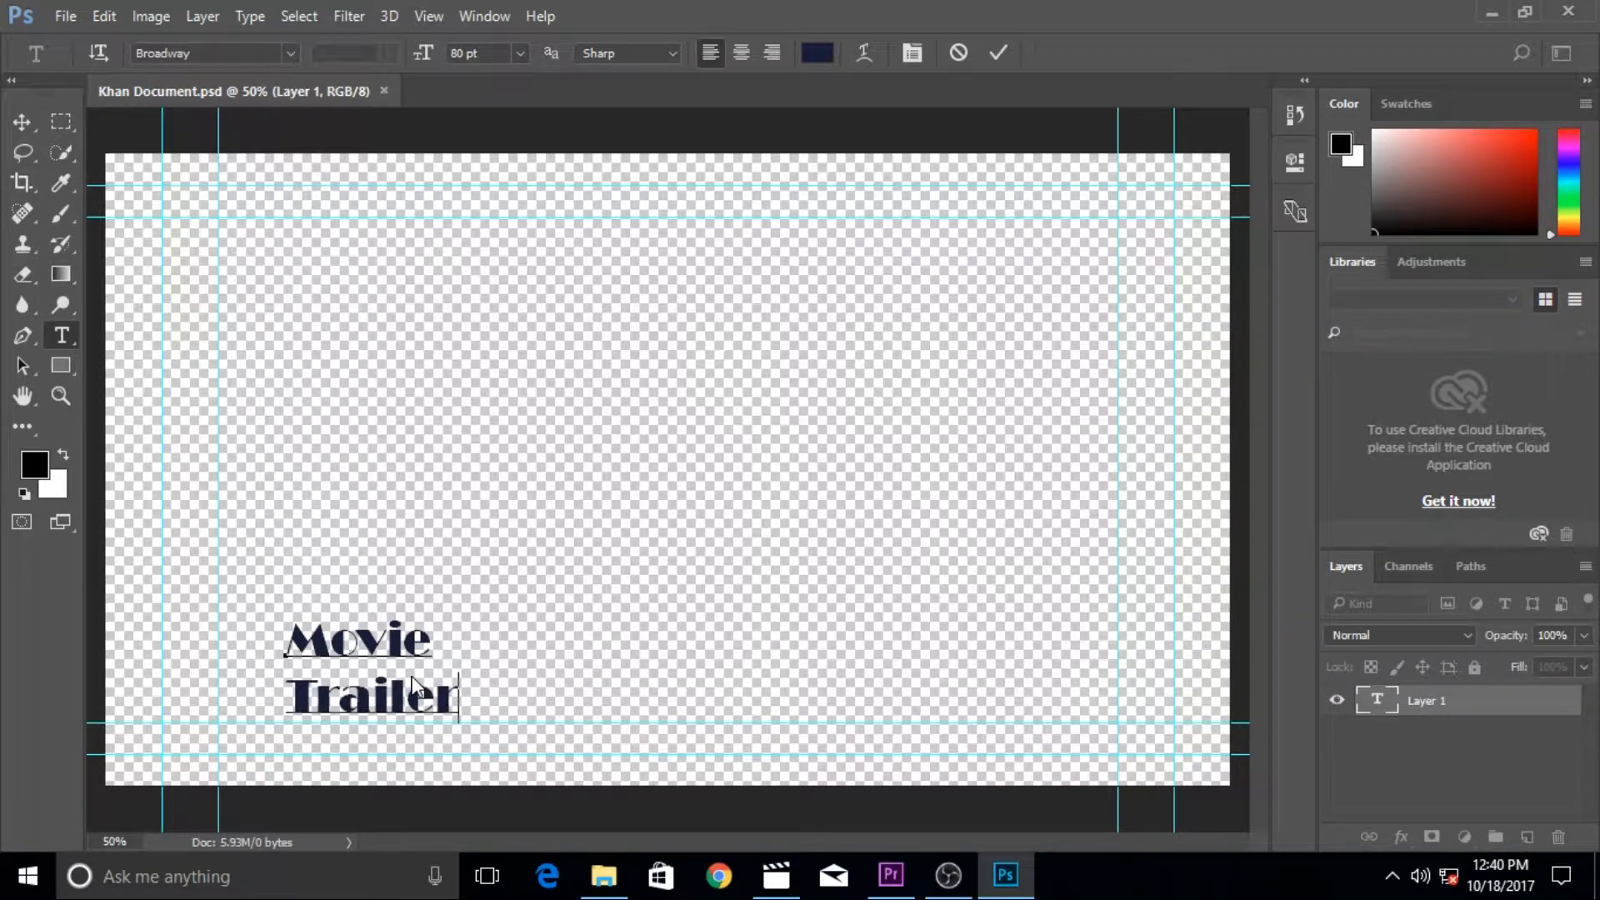
# Look through the available fonts for the text and choose Blackoak Std.
pyautogui.click(288, 51)
pyautogui.moveTo(580, 153); pyautogui.dragTo(593, 742)
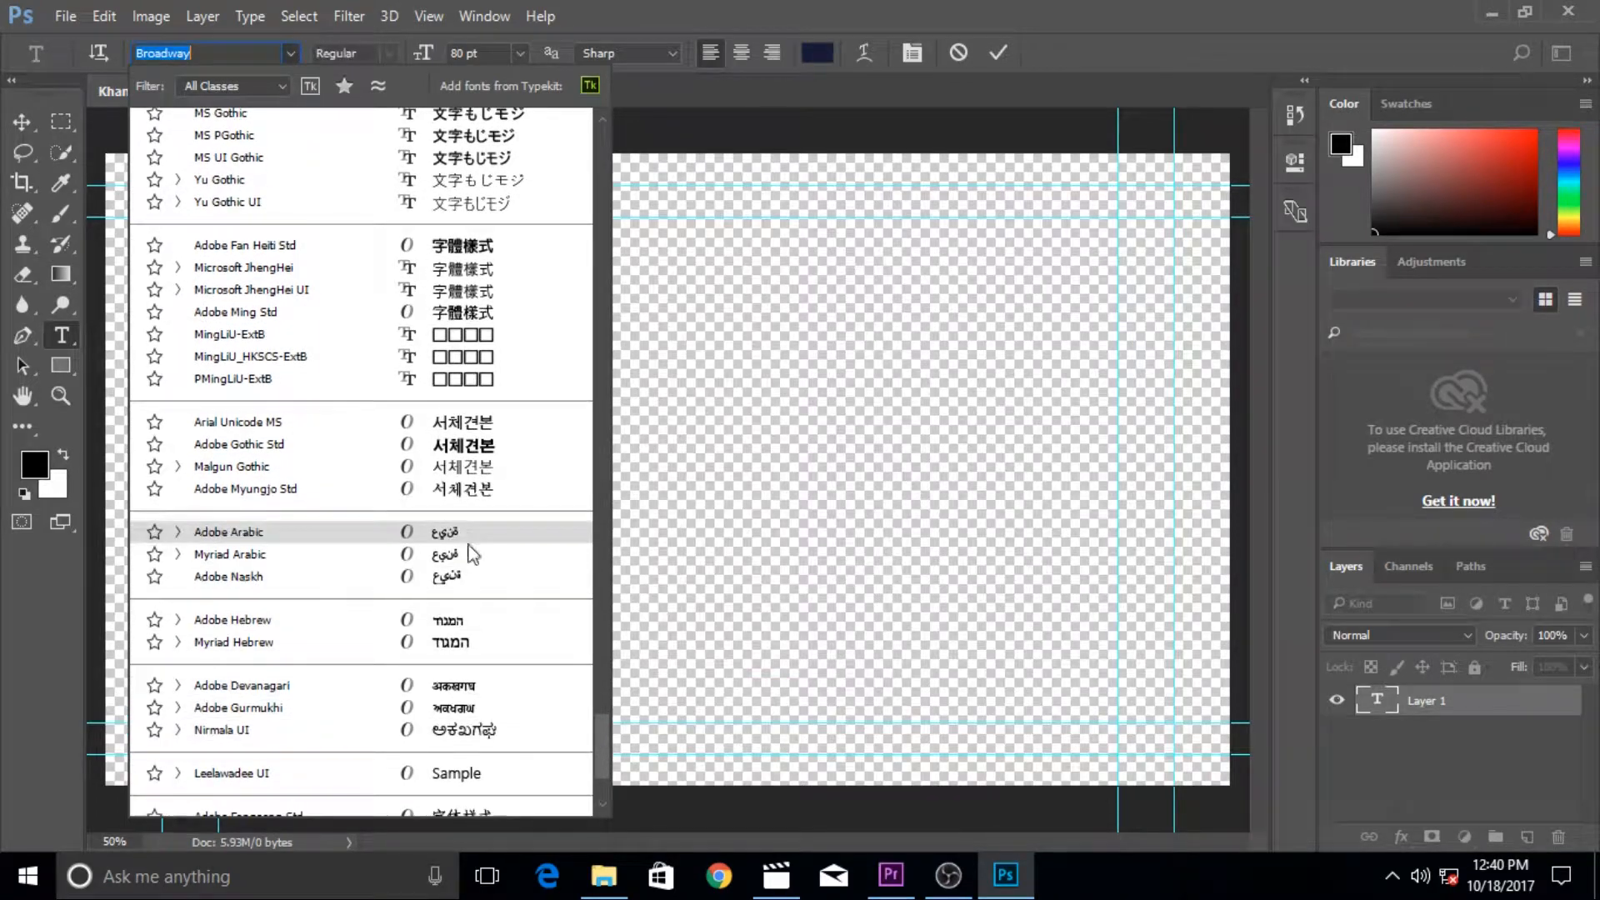
pyautogui.scroll(-3, 601, 733)
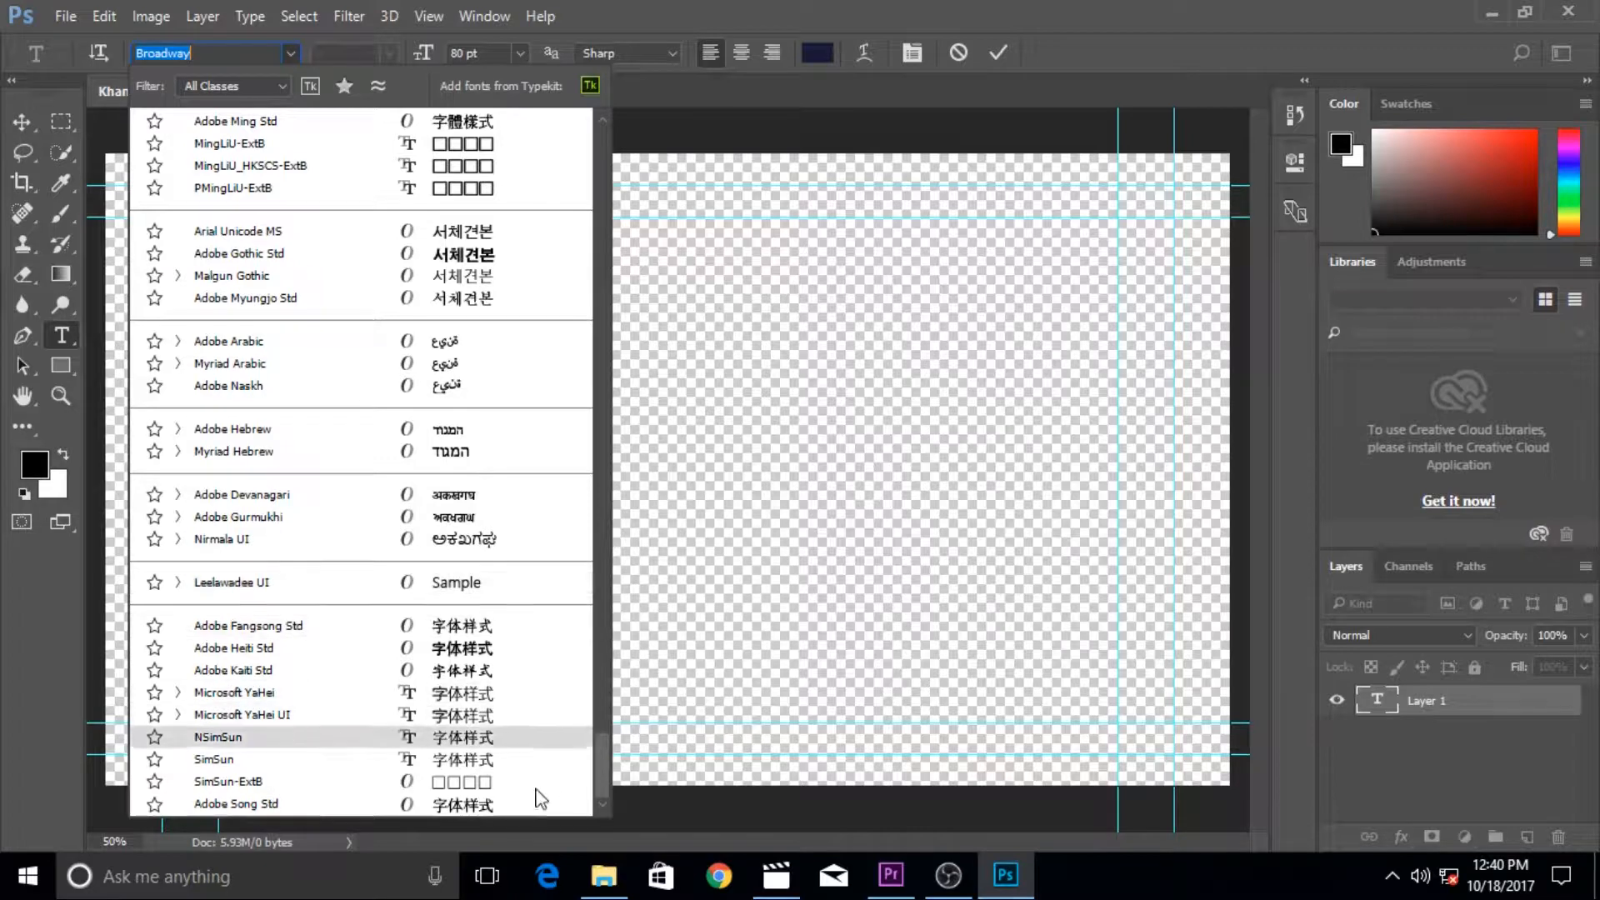
pyautogui.moveTo(607, 777); pyautogui.dragTo(598, 157)
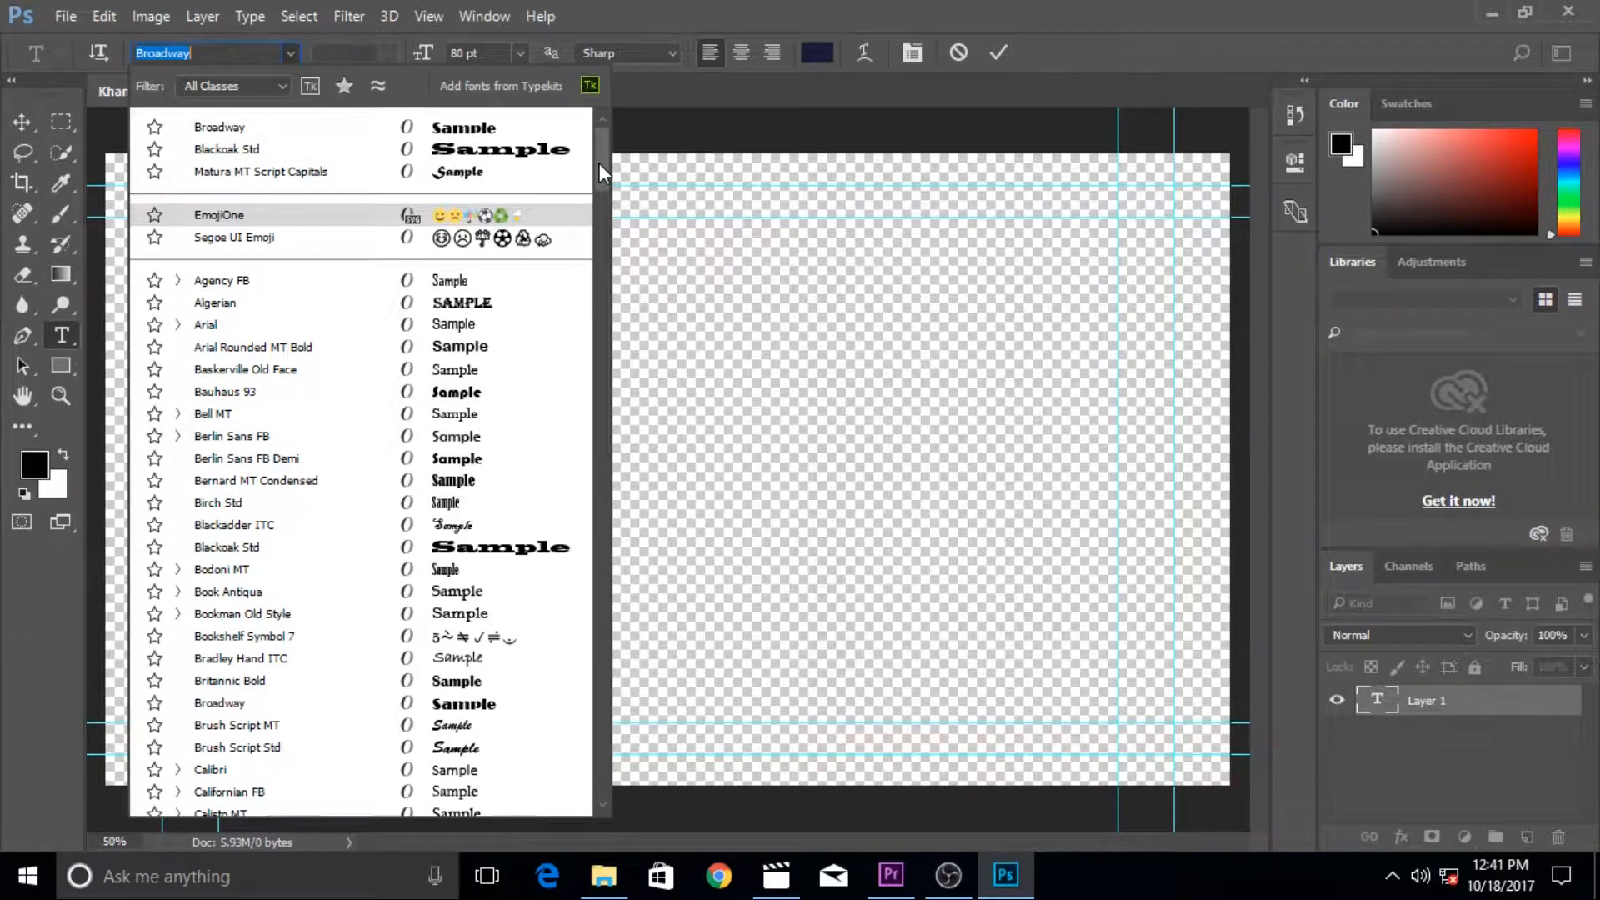
pyautogui.click(294, 53)
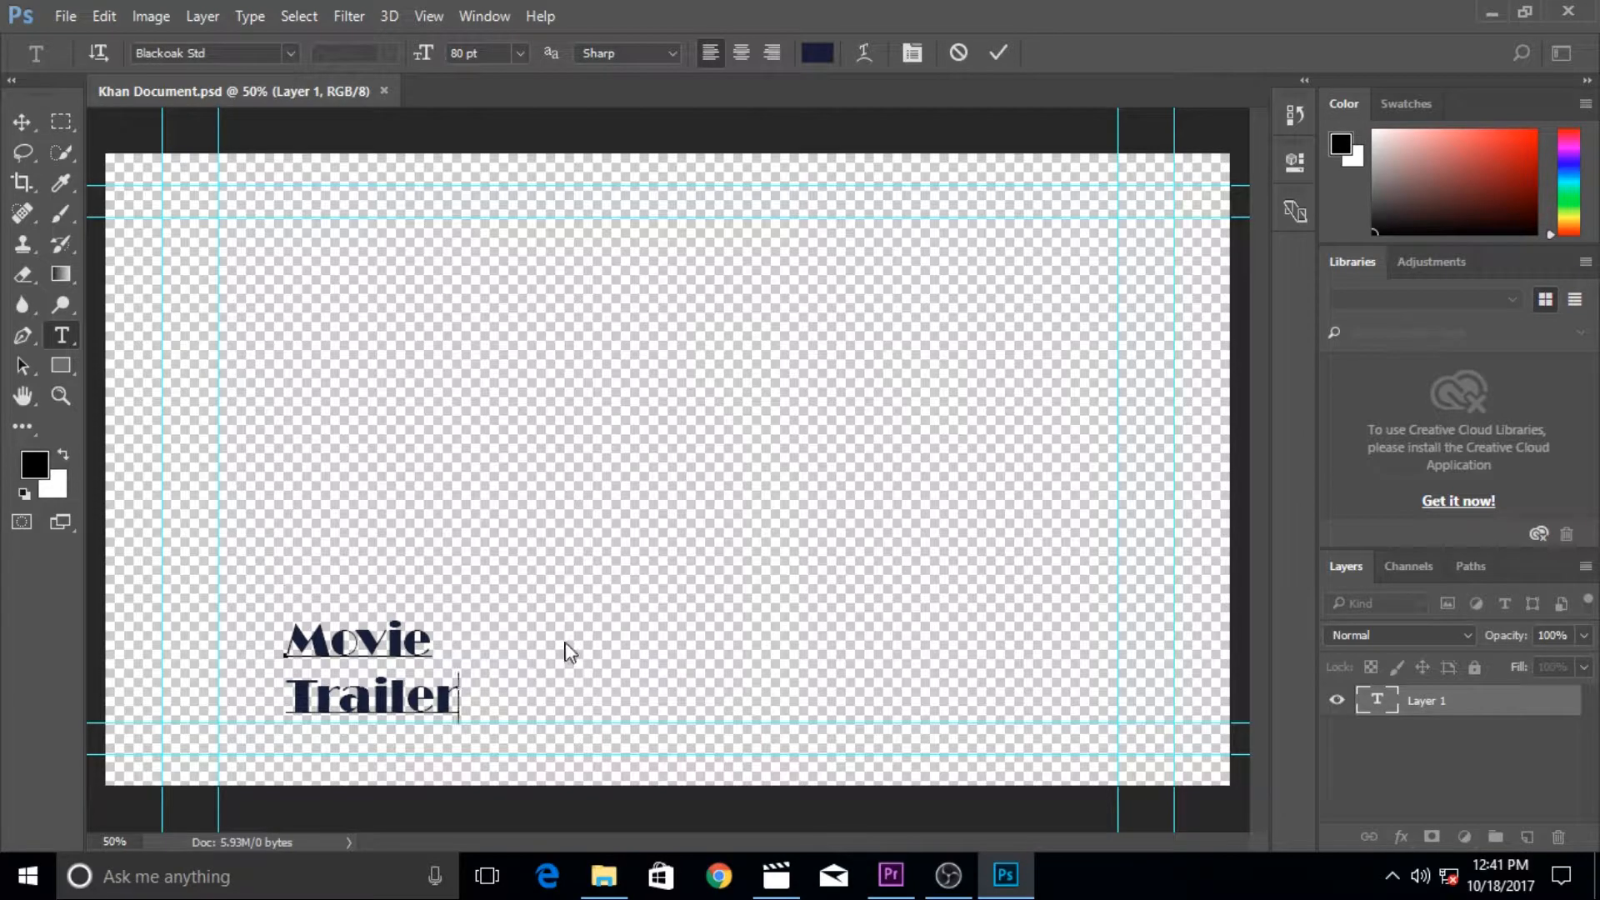
# Draw a black rectangle about 1938 × 214 px across the full canvas width over the Movie Trailer text.
pyautogui.click(61, 365)
pyautogui.moveTo(104, 609); pyautogui.dragTo(766, 736)
pyautogui.moveTo(868, 736); pyautogui.dragTo(1238, 734)
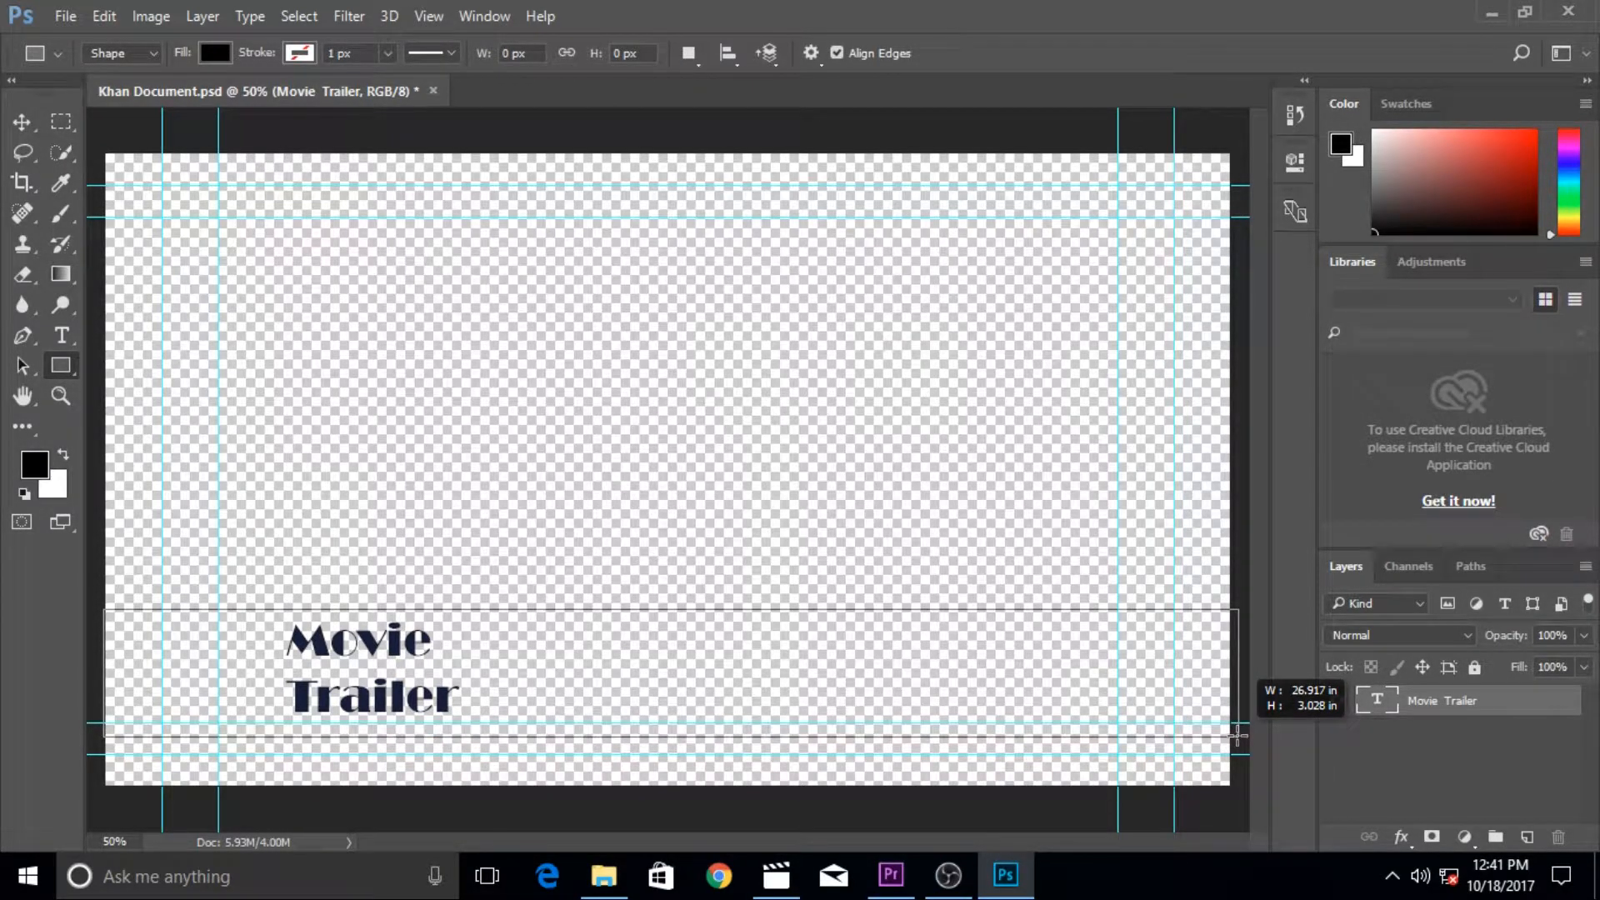
pyautogui.moveTo(1238, 734); pyautogui.dragTo(1238, 734)
# Create a second rectangle of 1938 × 214 px starting at the lower-right corner of the black band.
pyautogui.click(1238, 735)
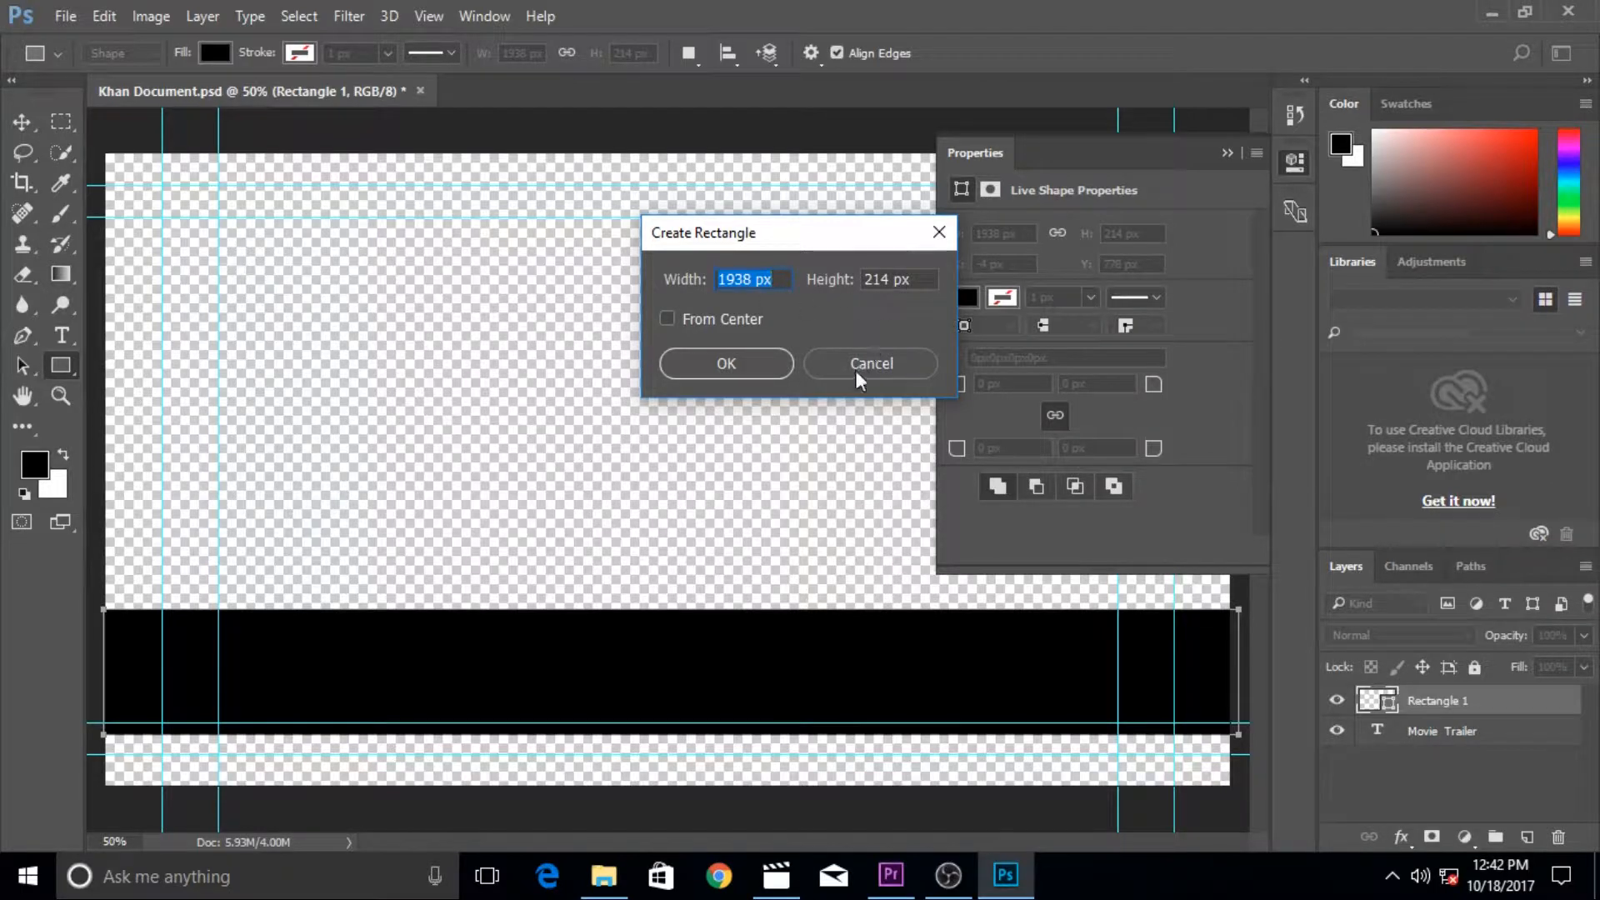
pyautogui.click(753, 365)
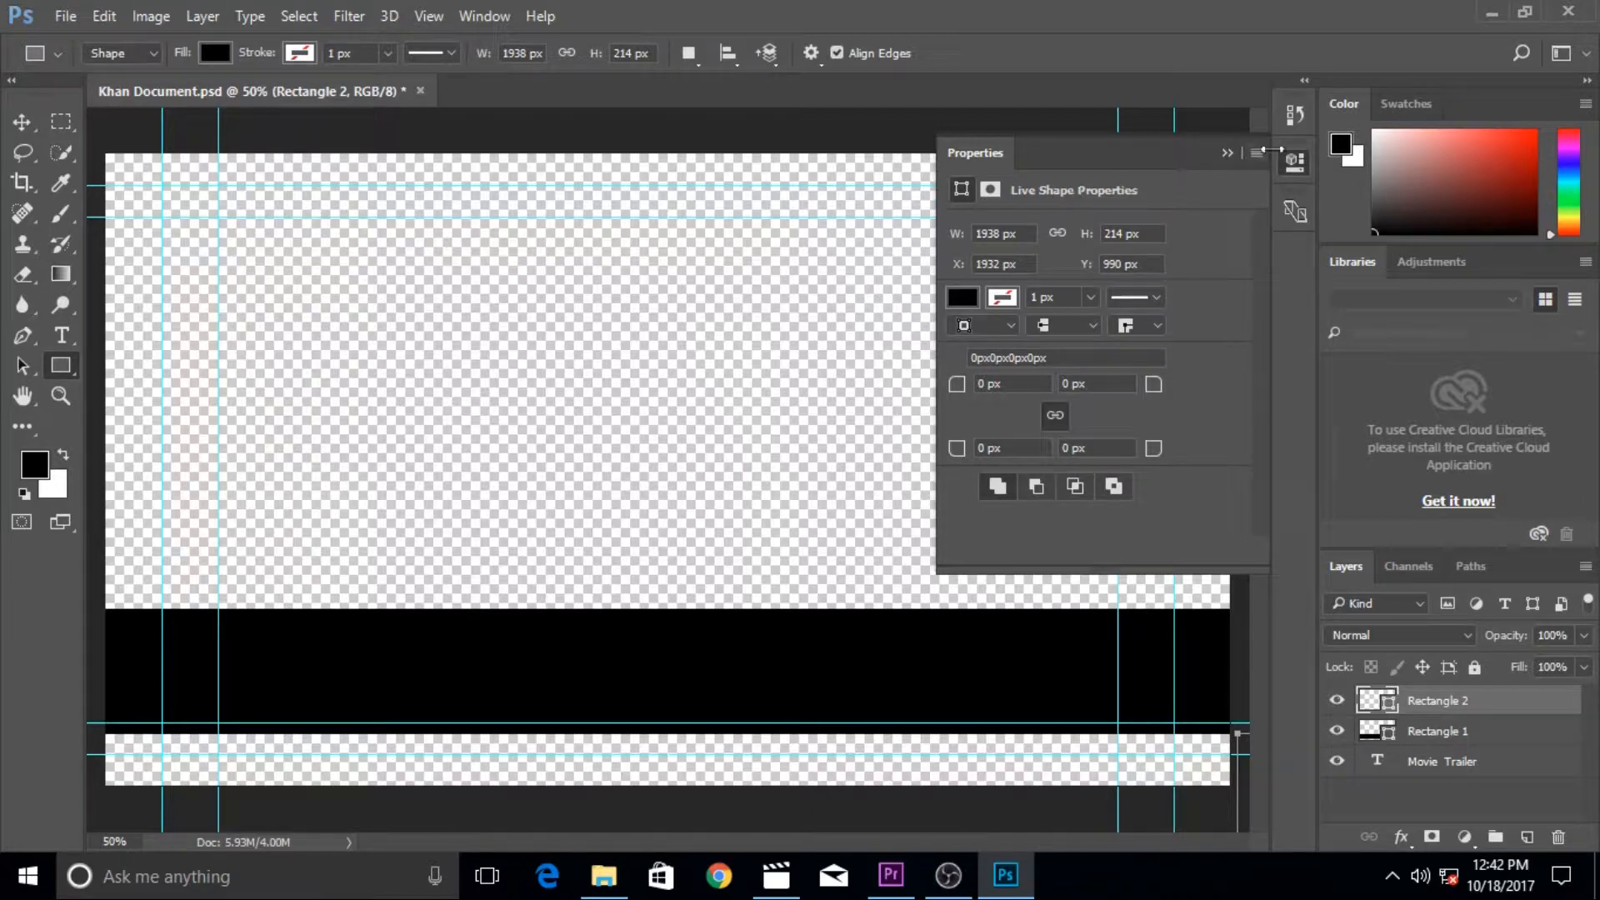
pyautogui.click(1295, 161)
pyautogui.click(1288, 160)
# Change the second rectangle's fill from solid to a linear black-to-white gradient.
pyautogui.click(964, 297)
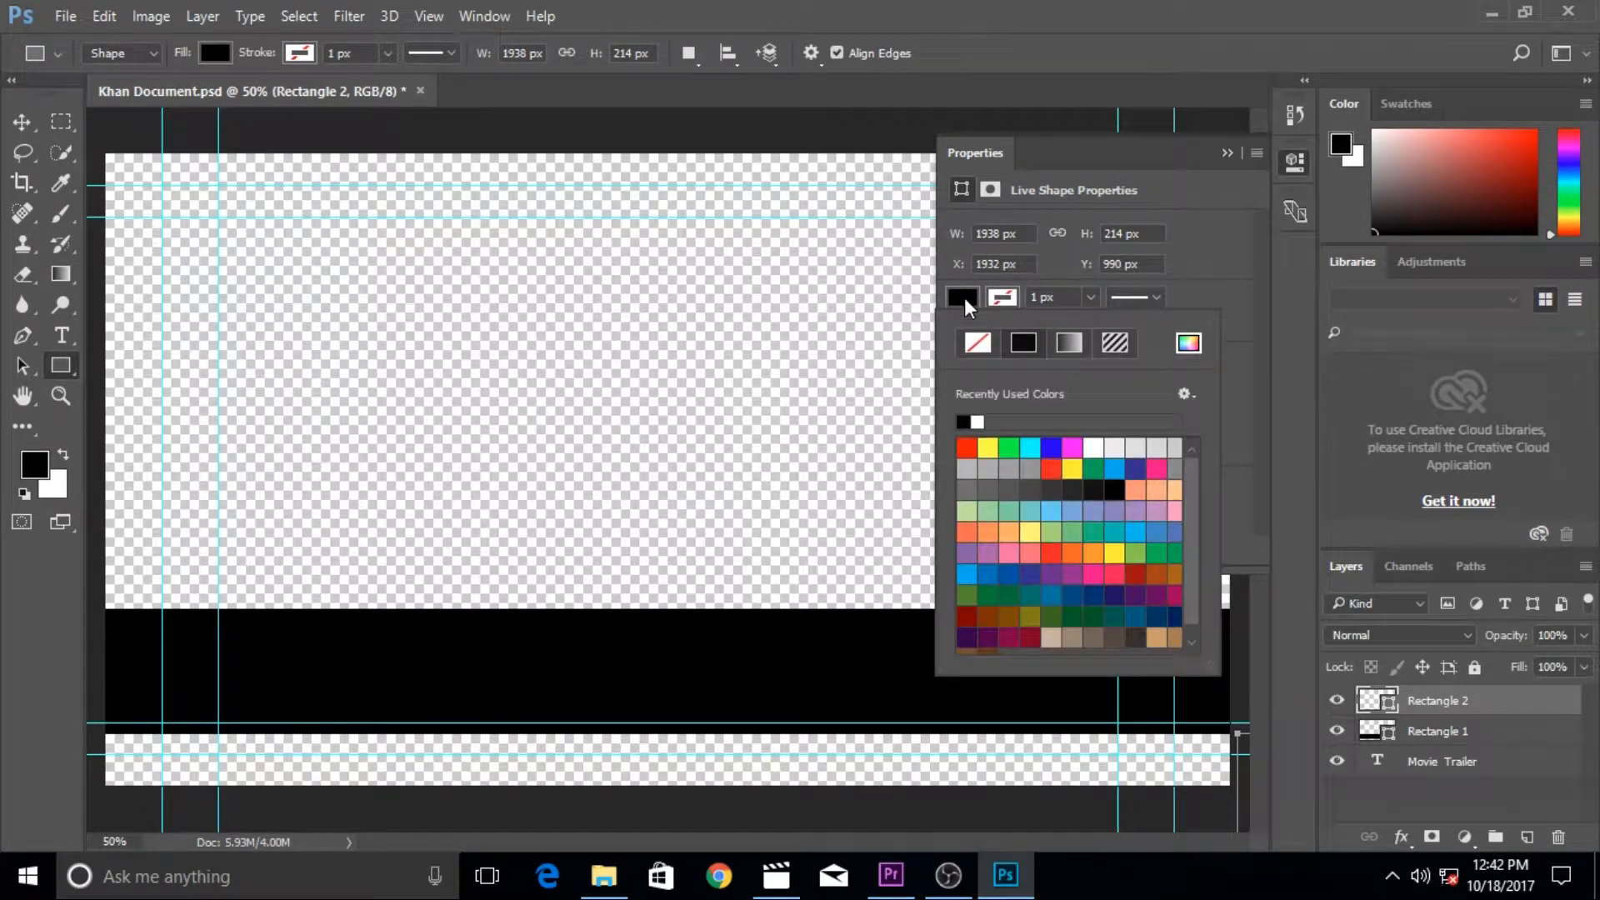
pyautogui.click(1070, 340)
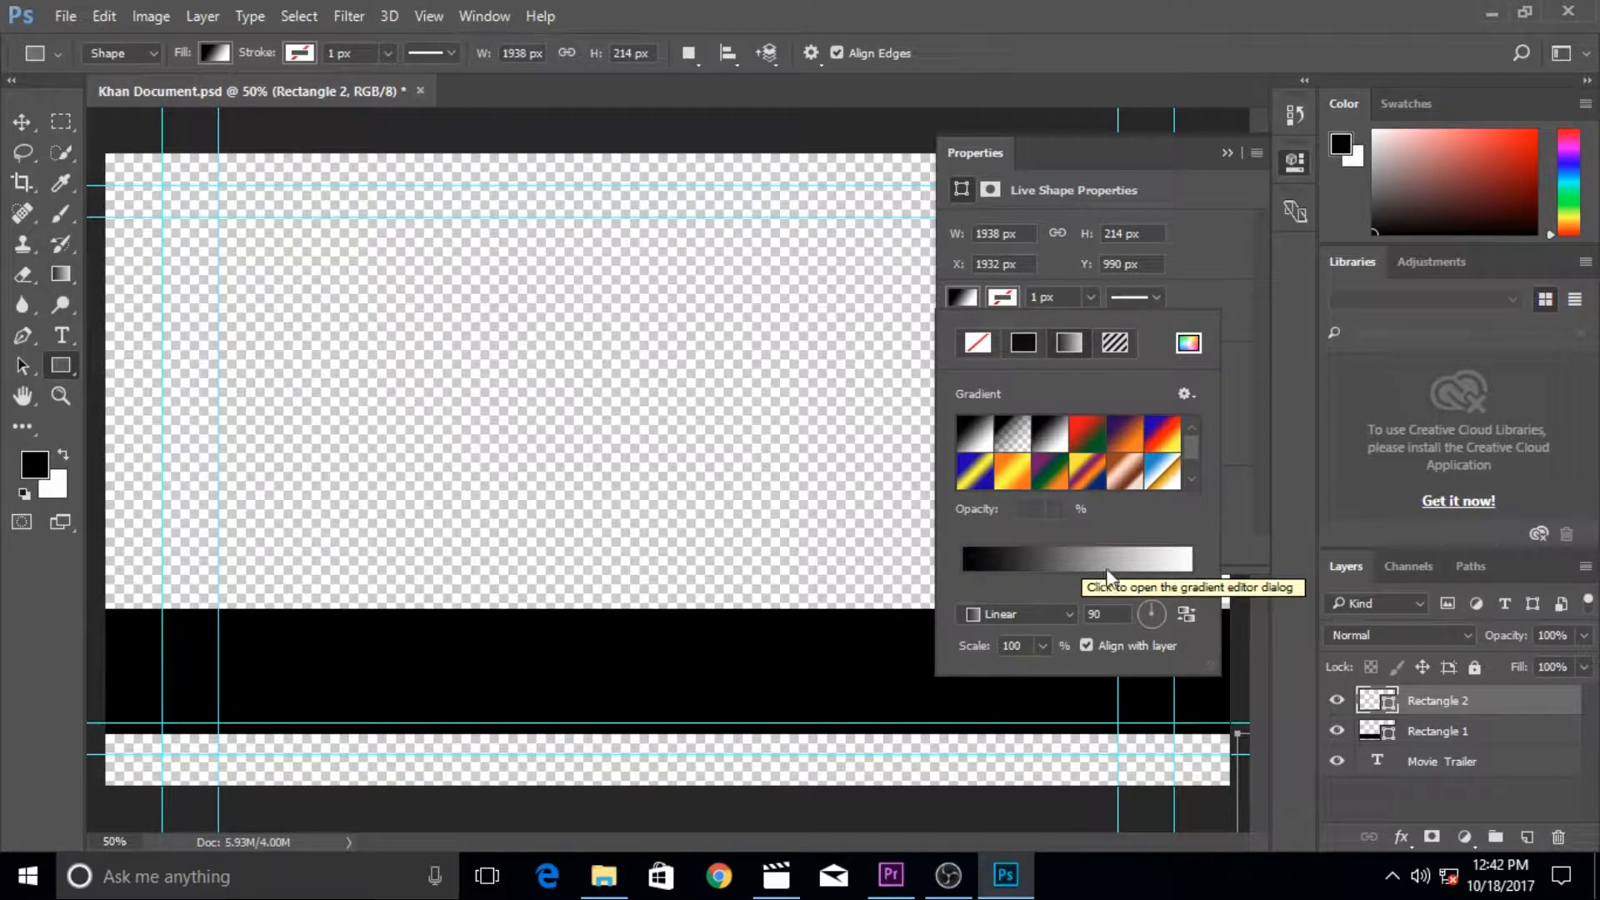
pyautogui.click(988, 565)
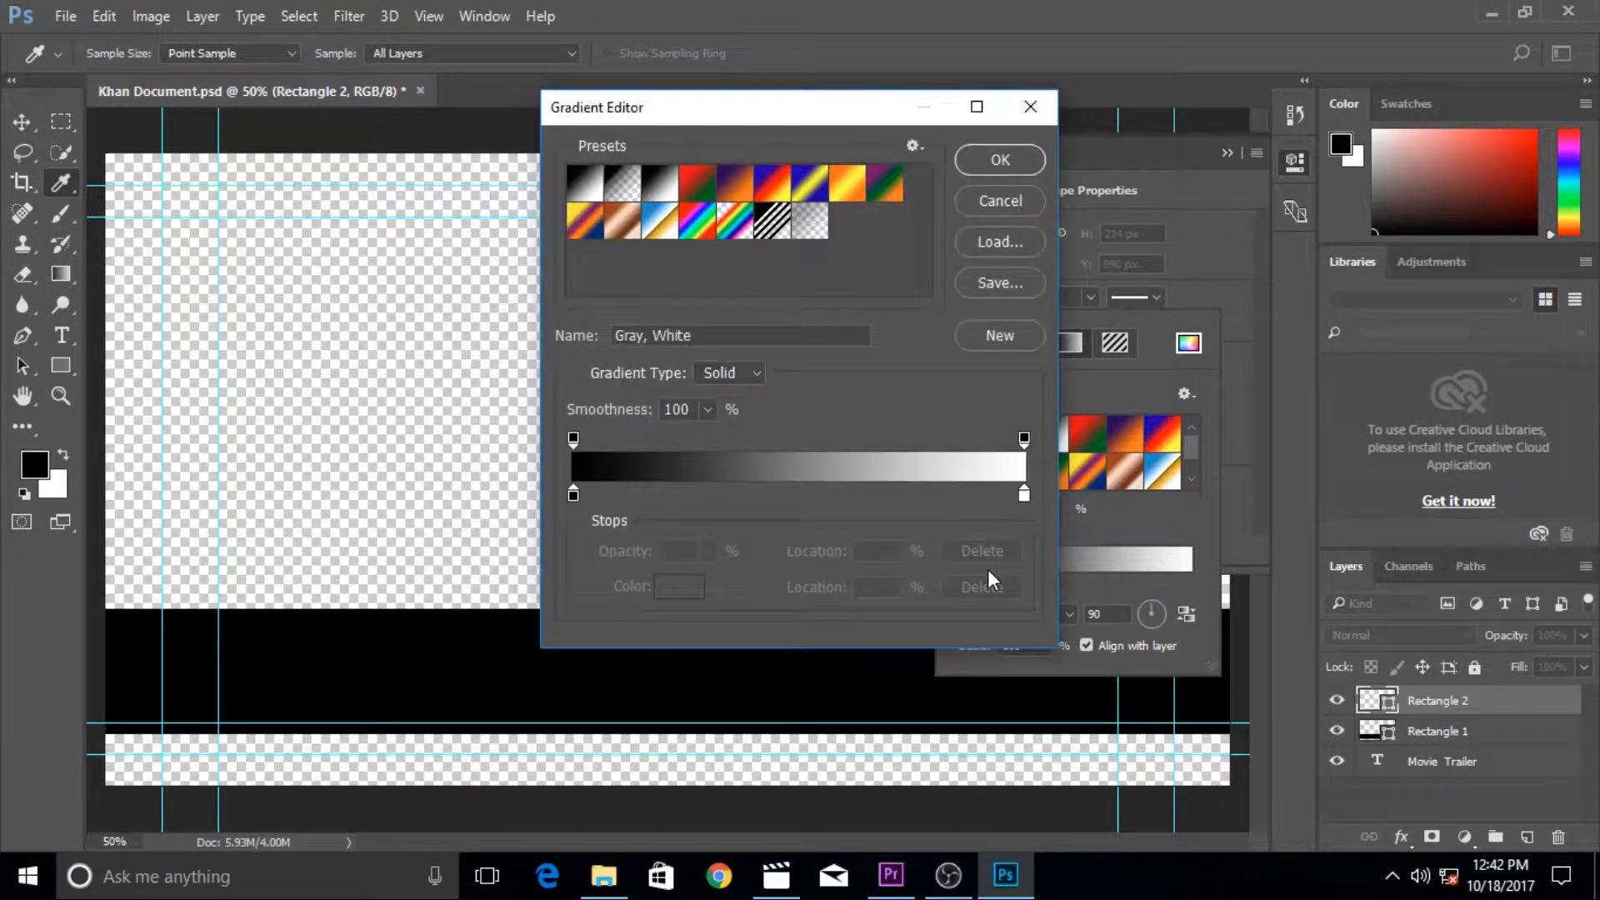
pyautogui.click(1031, 110)
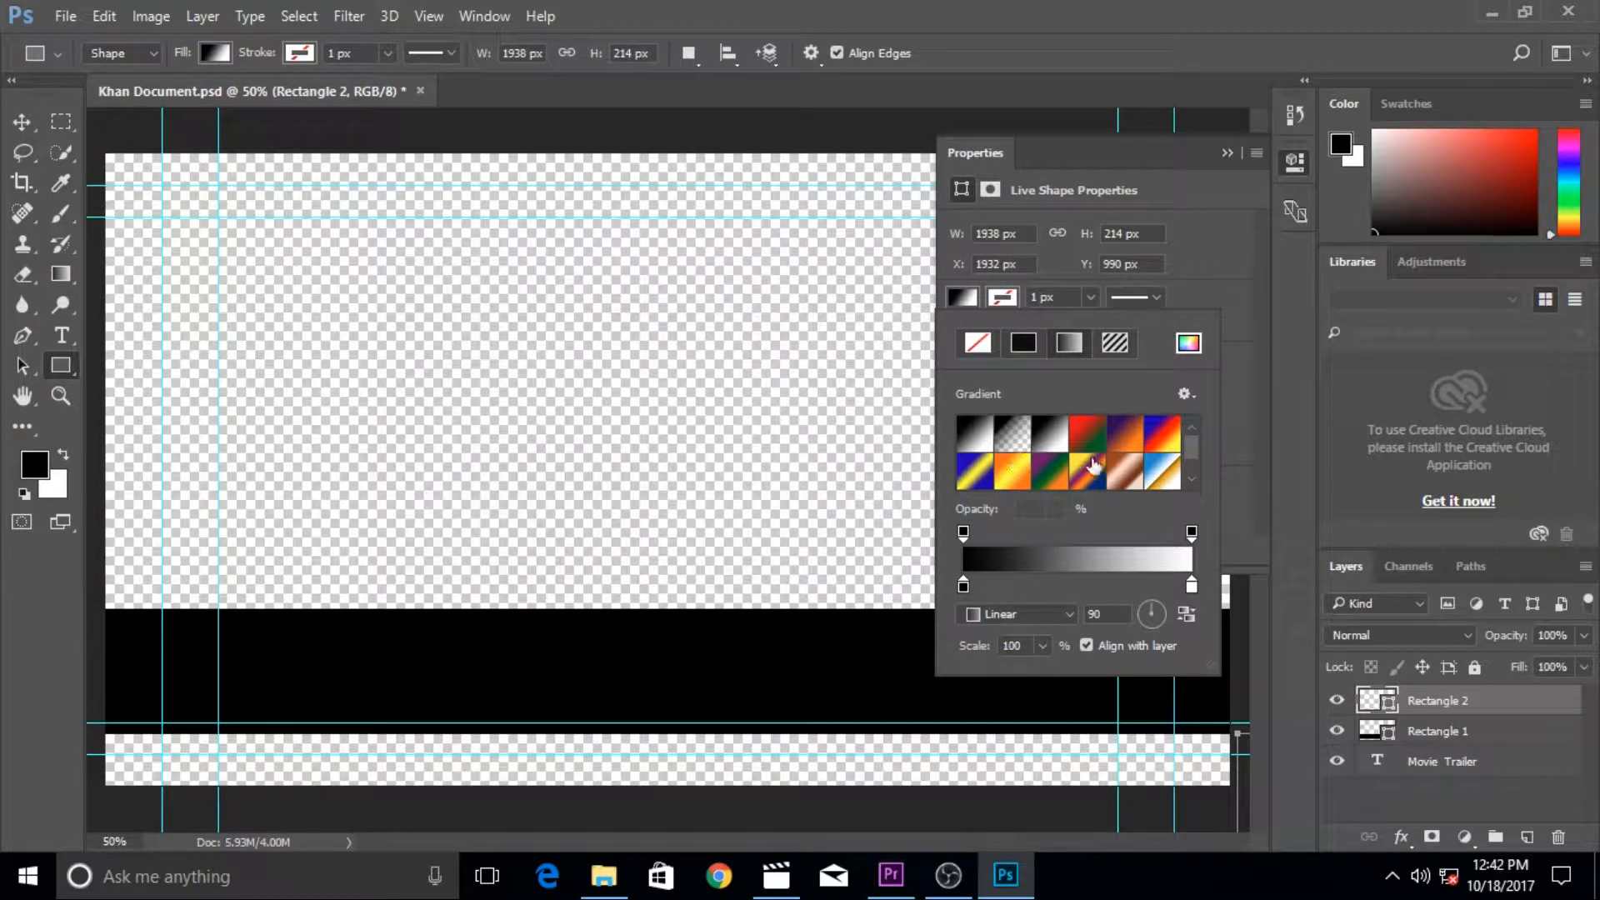
# Recolour the black stop of the second rectangle's gradient to teal #04a7a9.
pyautogui.click(997, 565)
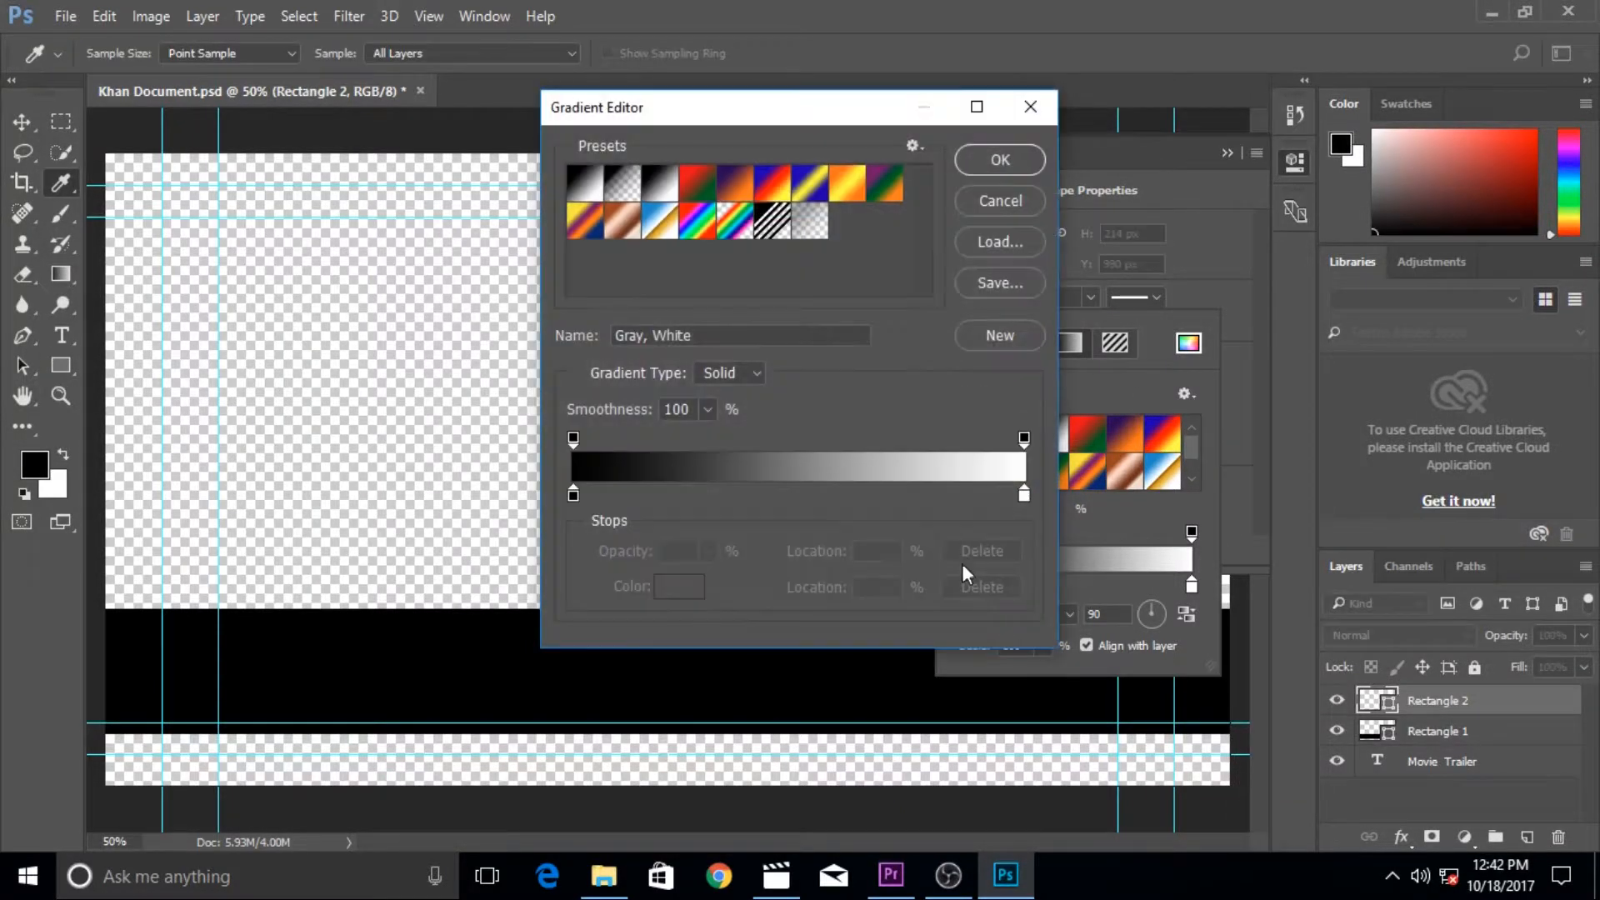
pyautogui.click(573, 496)
pyautogui.doubleClick(574, 497)
pyautogui.moveTo(617, 475); pyautogui.dragTo(728, 427)
pyautogui.moveTo(821, 360); pyautogui.dragTo(832, 352)
pyautogui.moveTo(753, 300)
pyautogui.mouseDown()
pyautogui.moveTo(791, 213)
pyautogui.moveTo(751, 329)
pyautogui.moveTo(790, 302)
pyautogui.mouseUp()
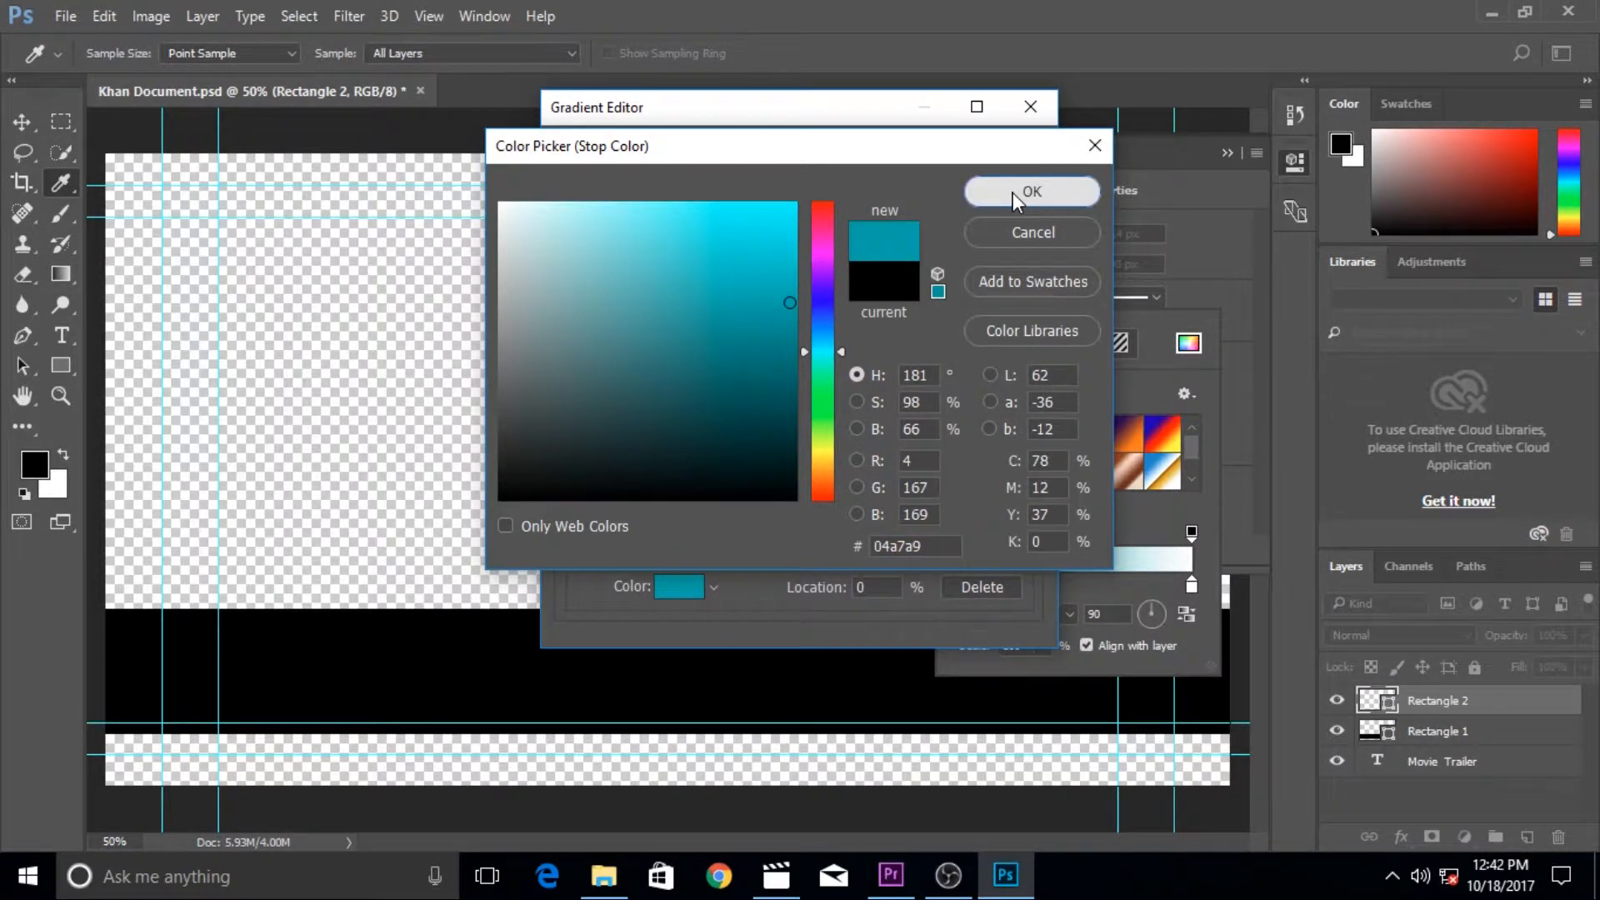
pyautogui.click(1012, 192)
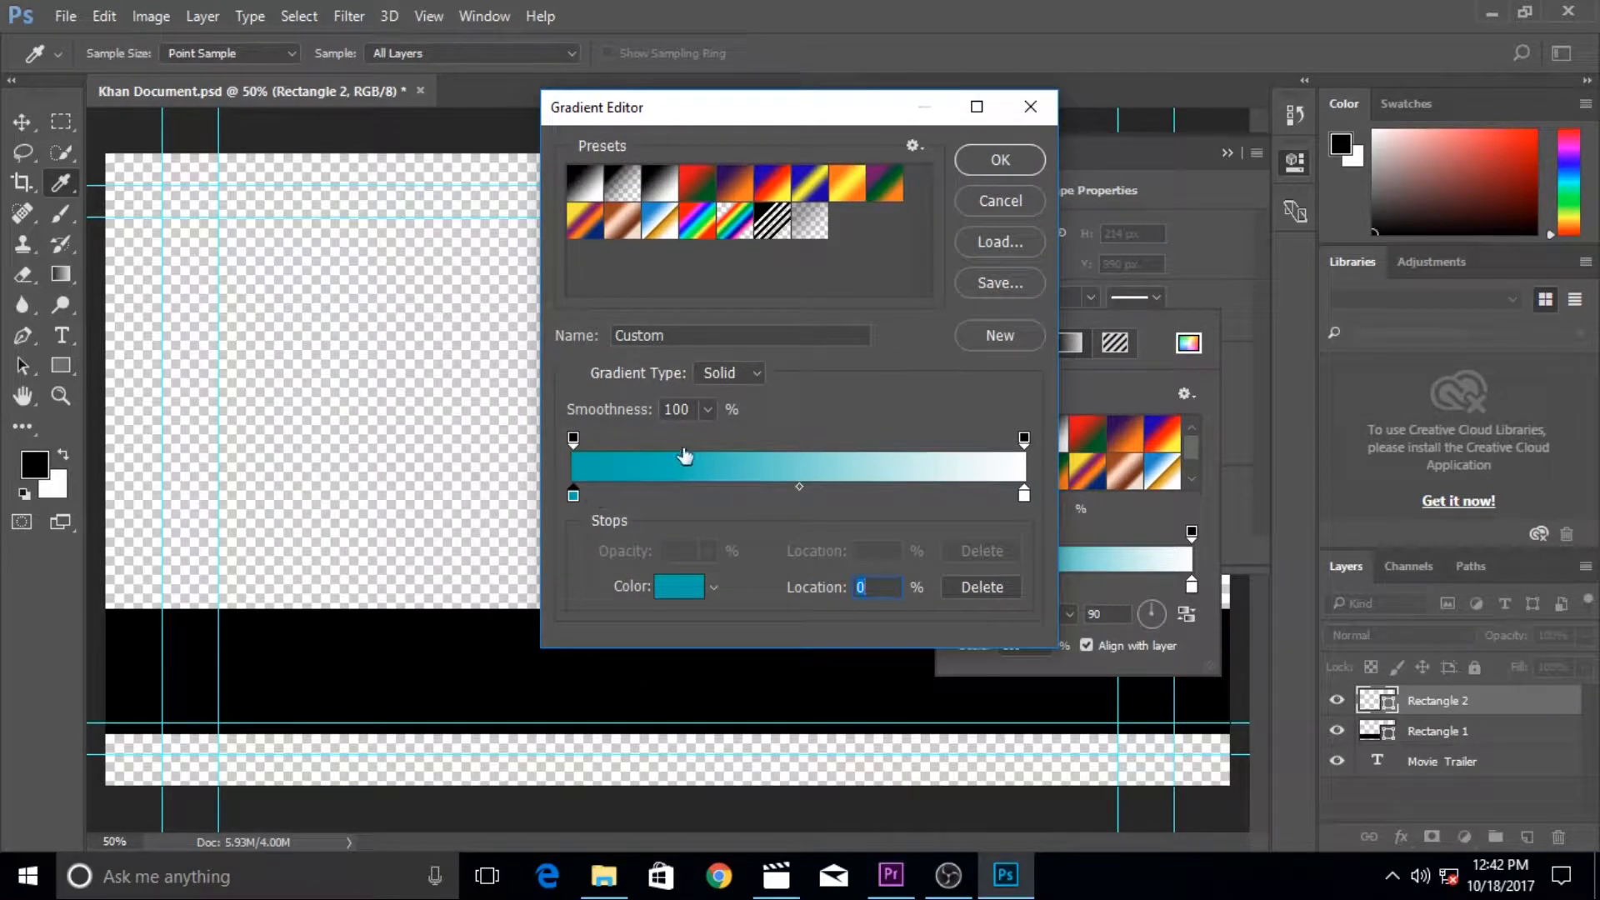
# Set the second rectangle's gradient opacity to 85% at the teal end and 49% at the white end, and apply the gradient.
pyautogui.click(574, 439)
pyautogui.click(708, 552)
pyautogui.moveTo(710, 581); pyautogui.dragTo(690, 582)
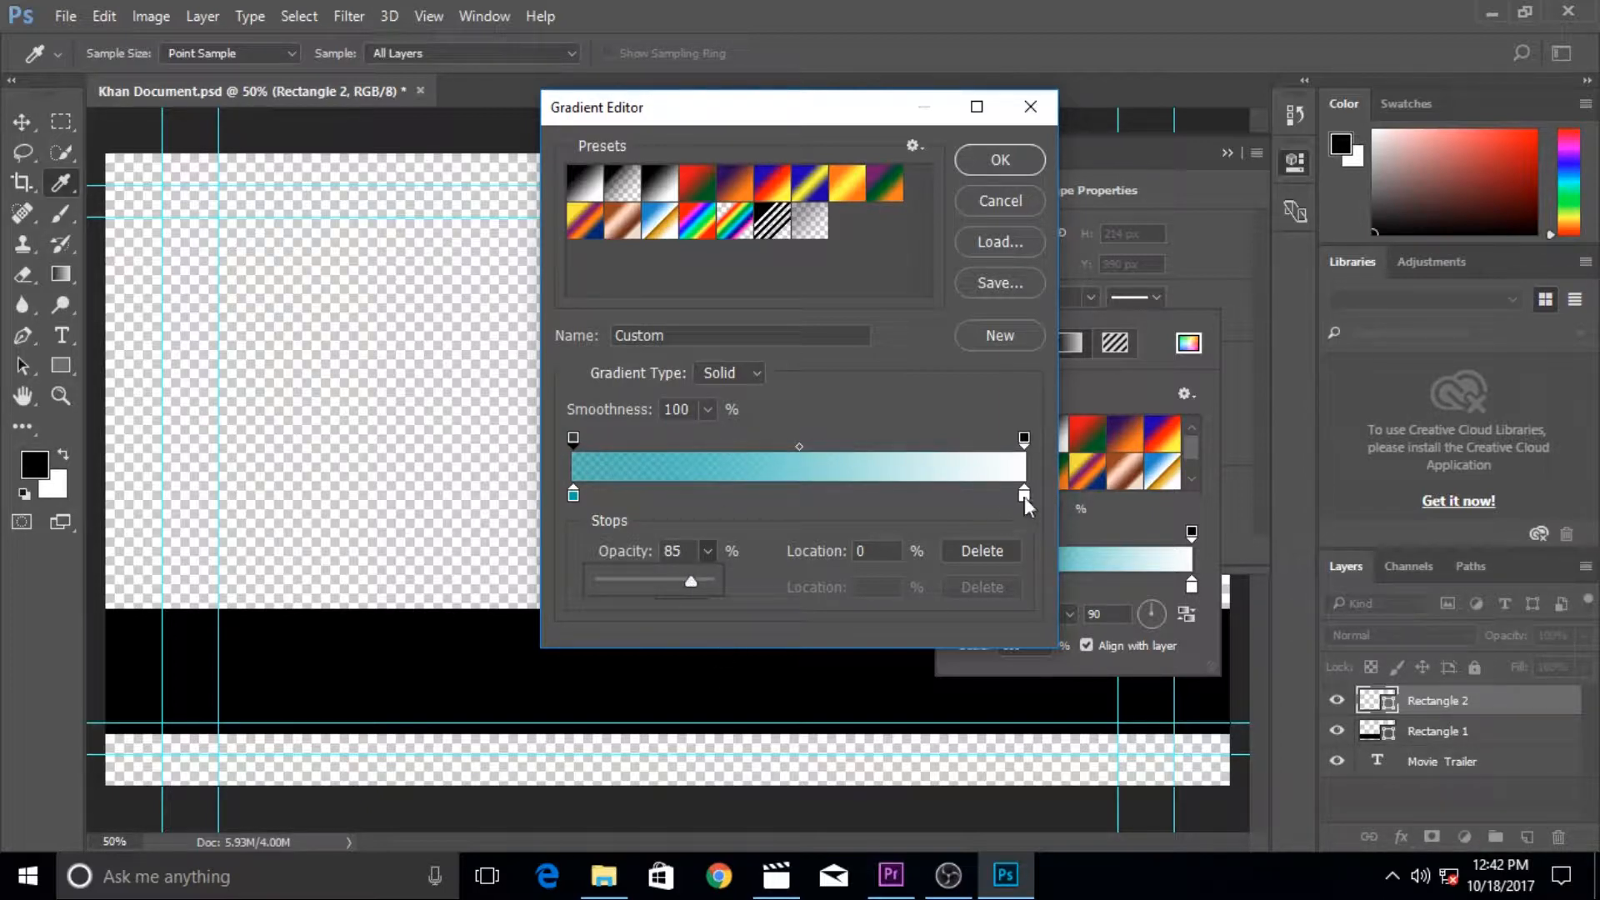
pyautogui.click(1023, 439)
pyautogui.click(708, 551)
pyautogui.moveTo(707, 584); pyautogui.dragTo(687, 584)
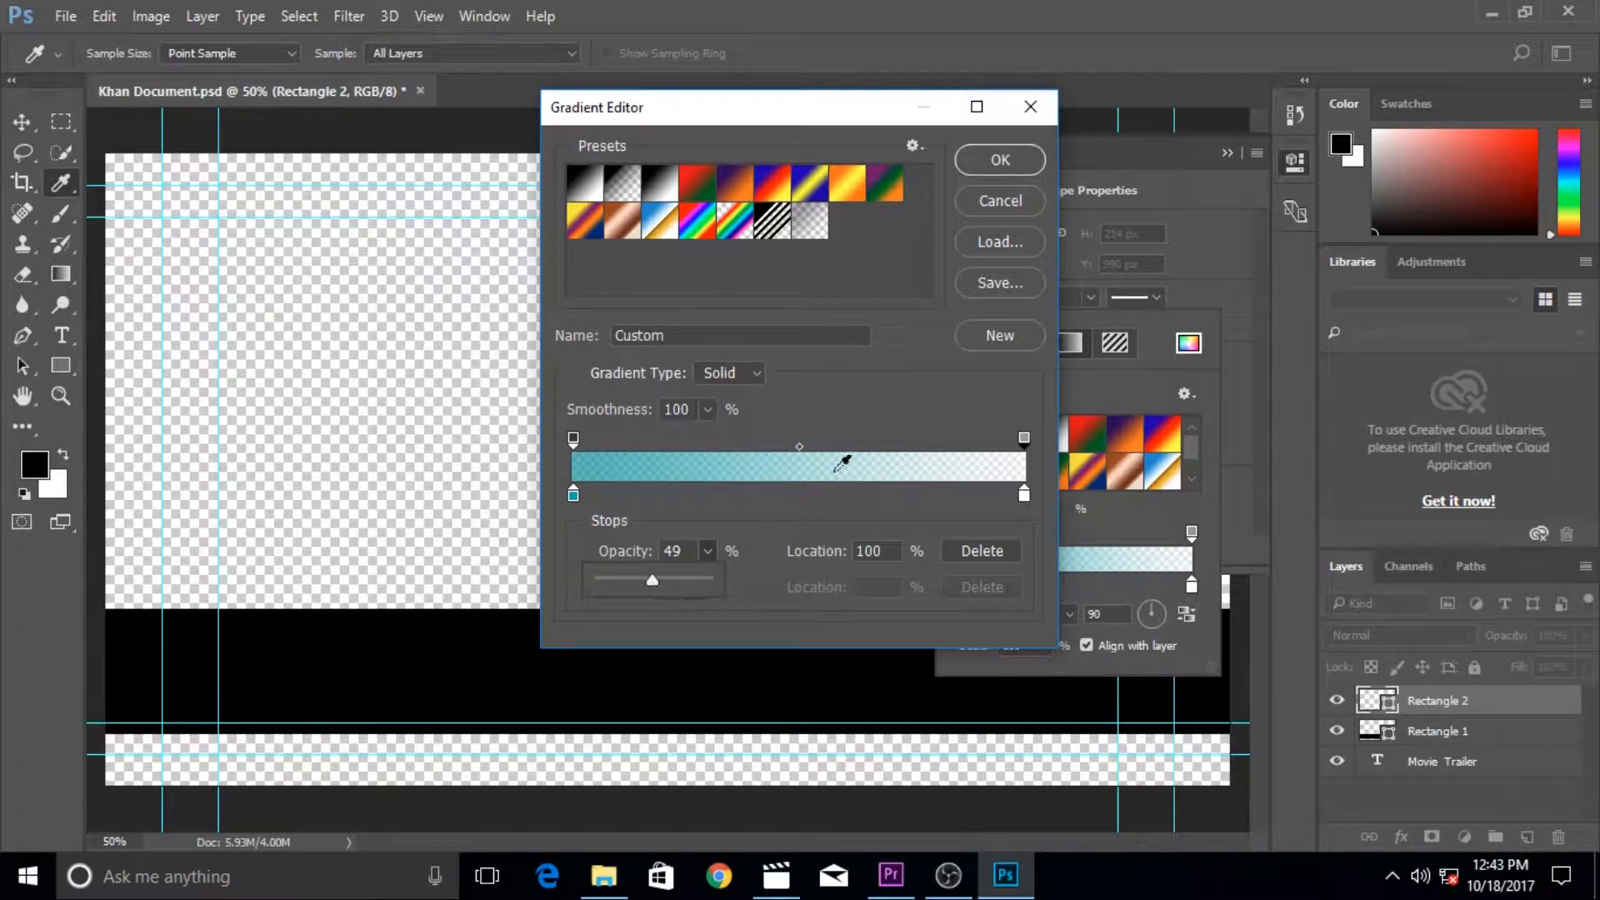
pyautogui.click(993, 168)
pyautogui.click(993, 168)
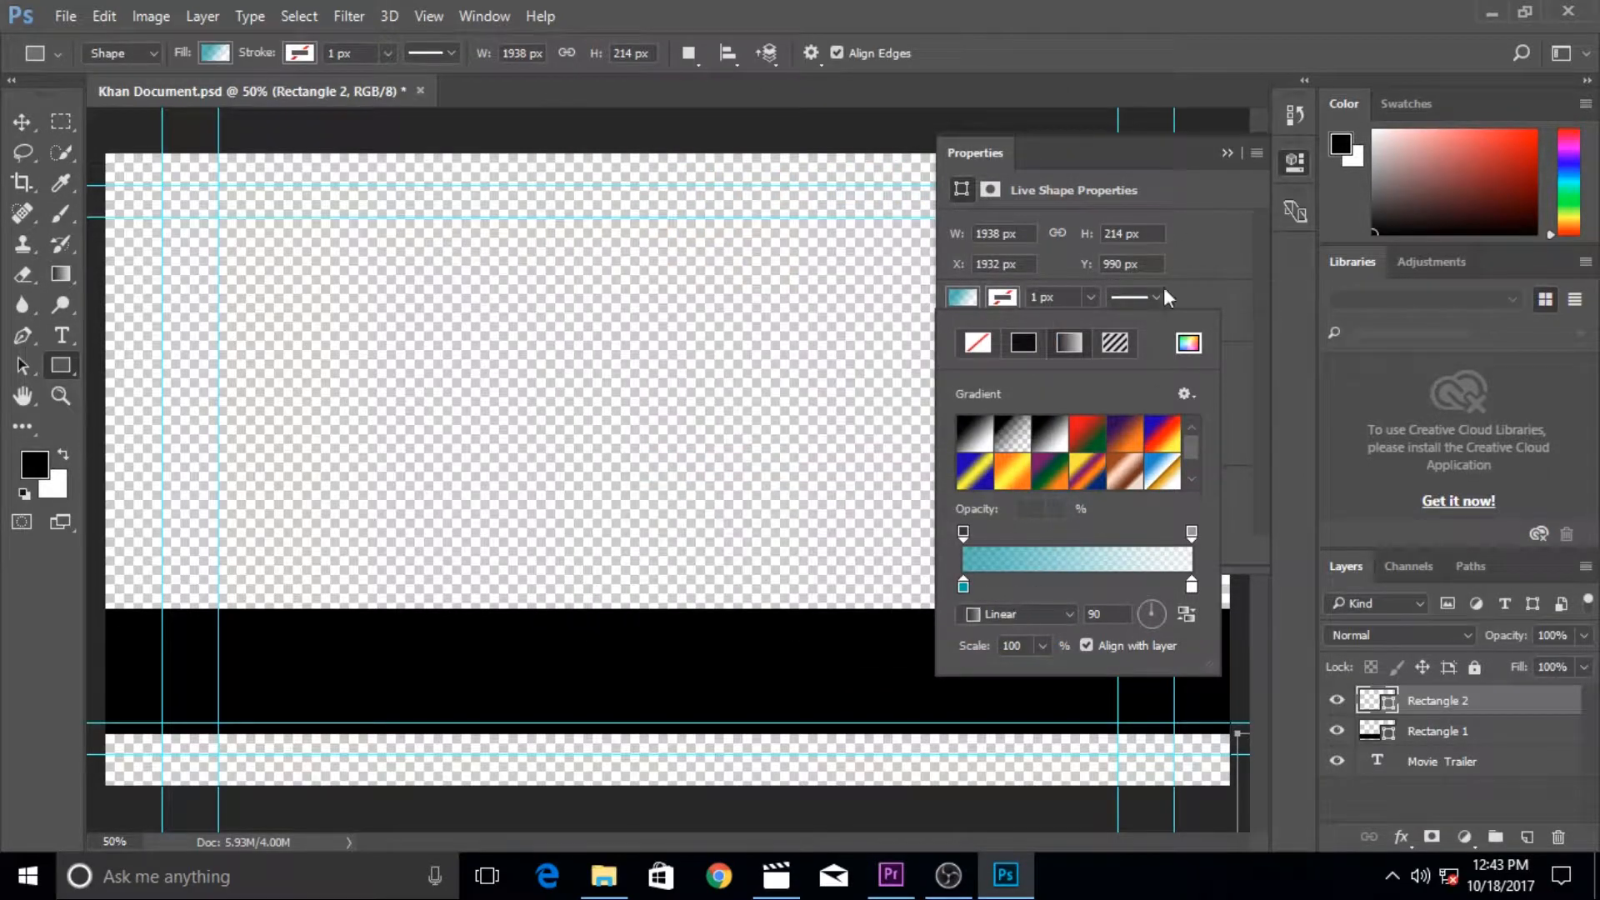
pyautogui.click(1221, 153)
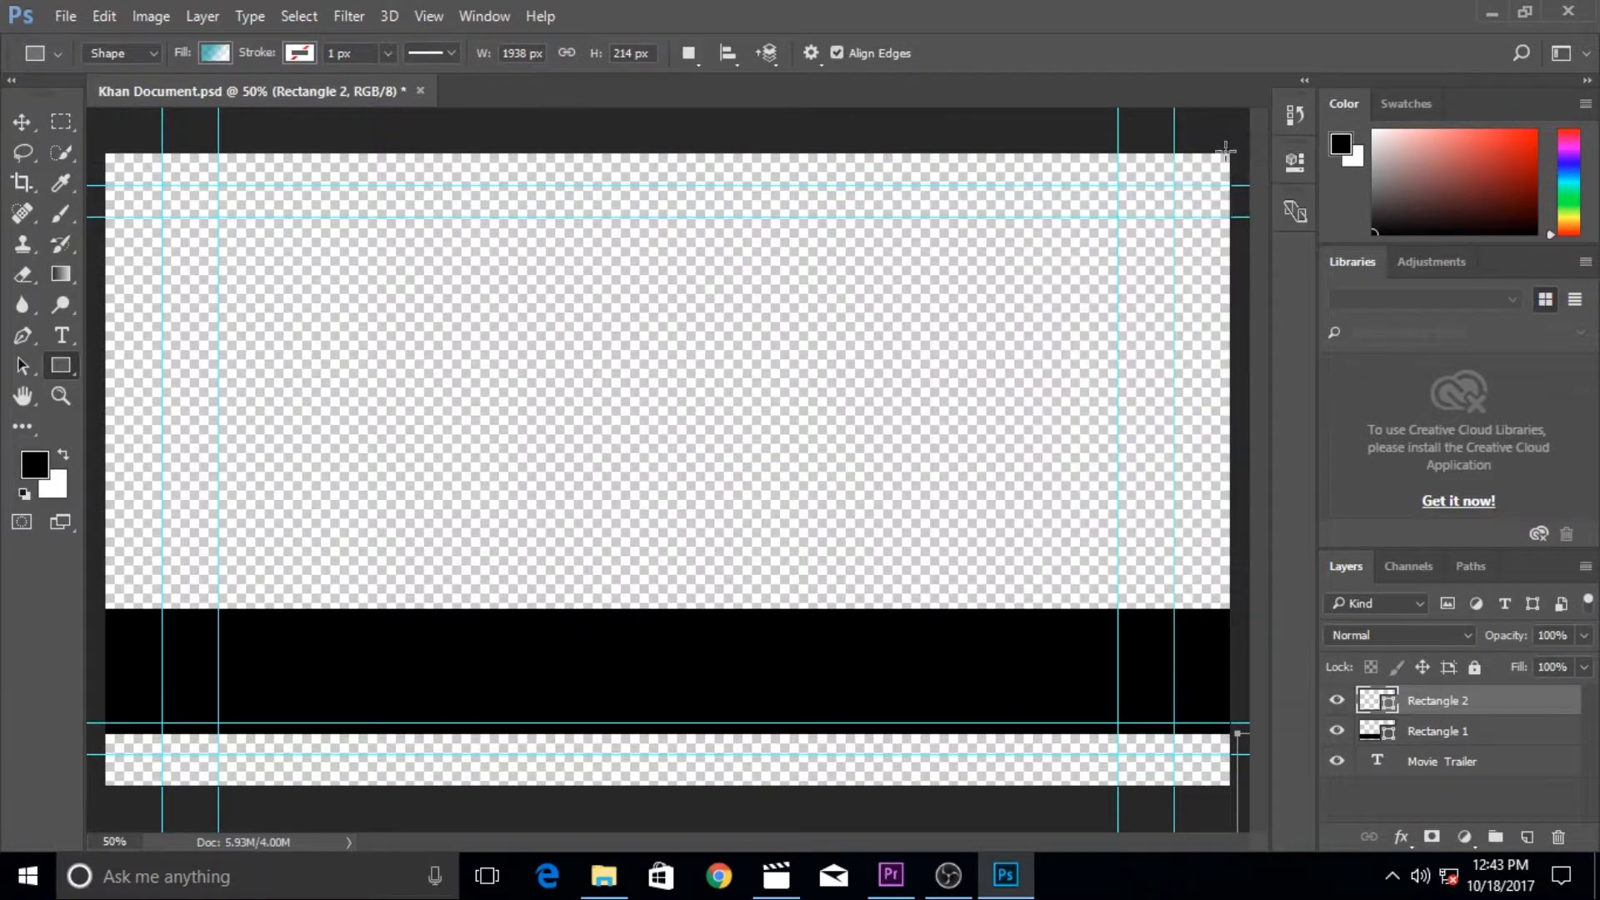
# Delete the Rectangle 2 layer.
pyautogui.click(1382, 733)
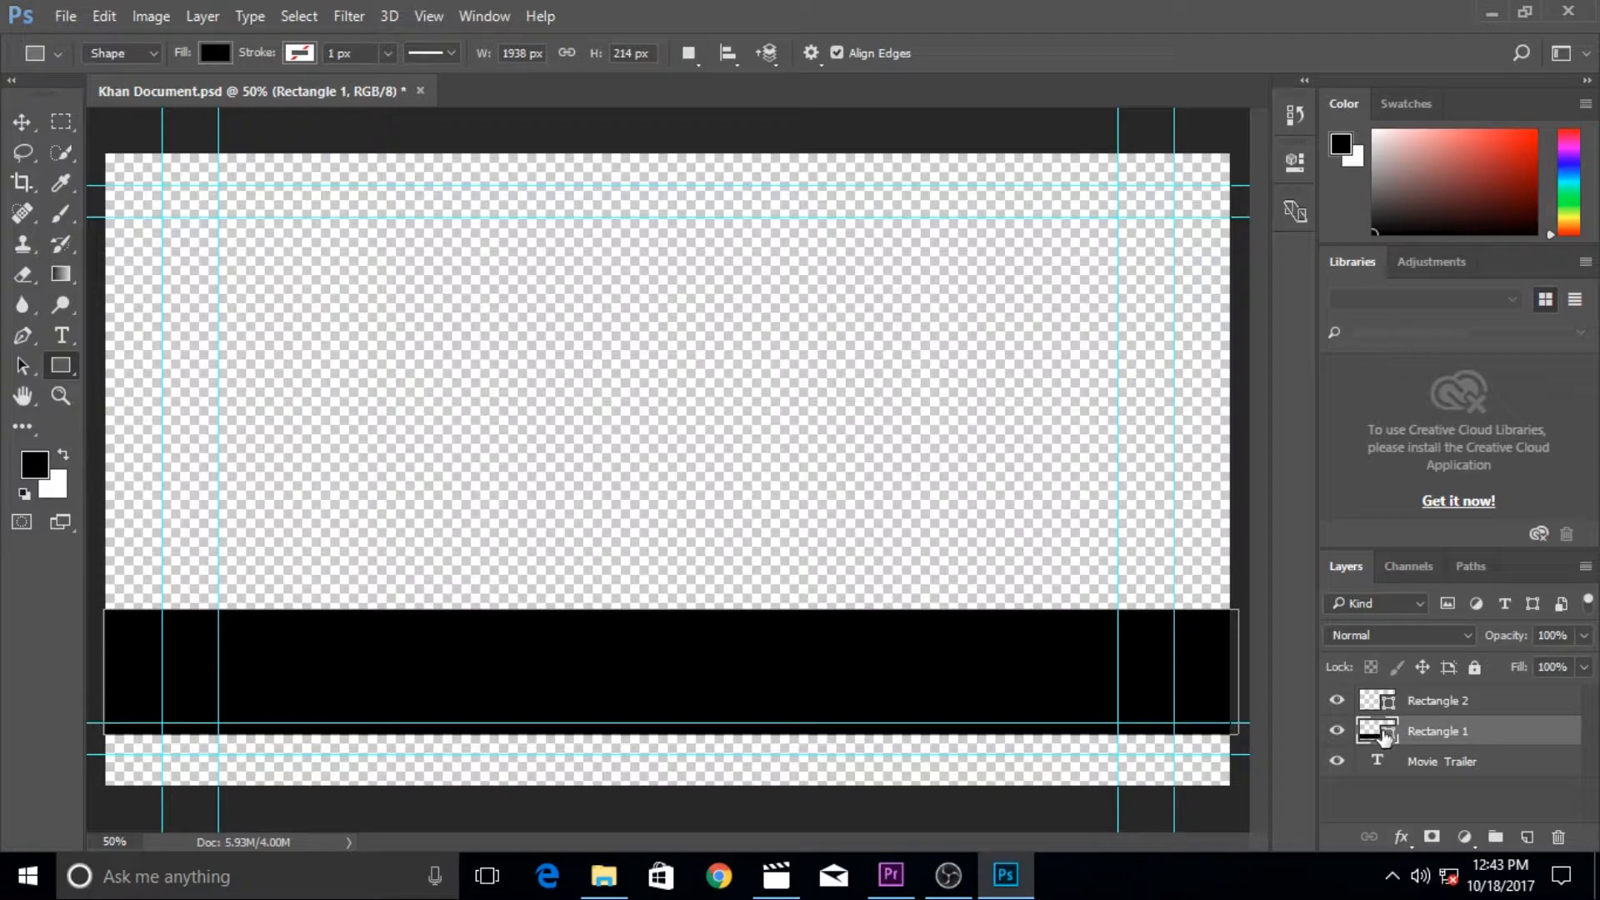
pyautogui.click(1378, 707)
pyautogui.press('Delete')
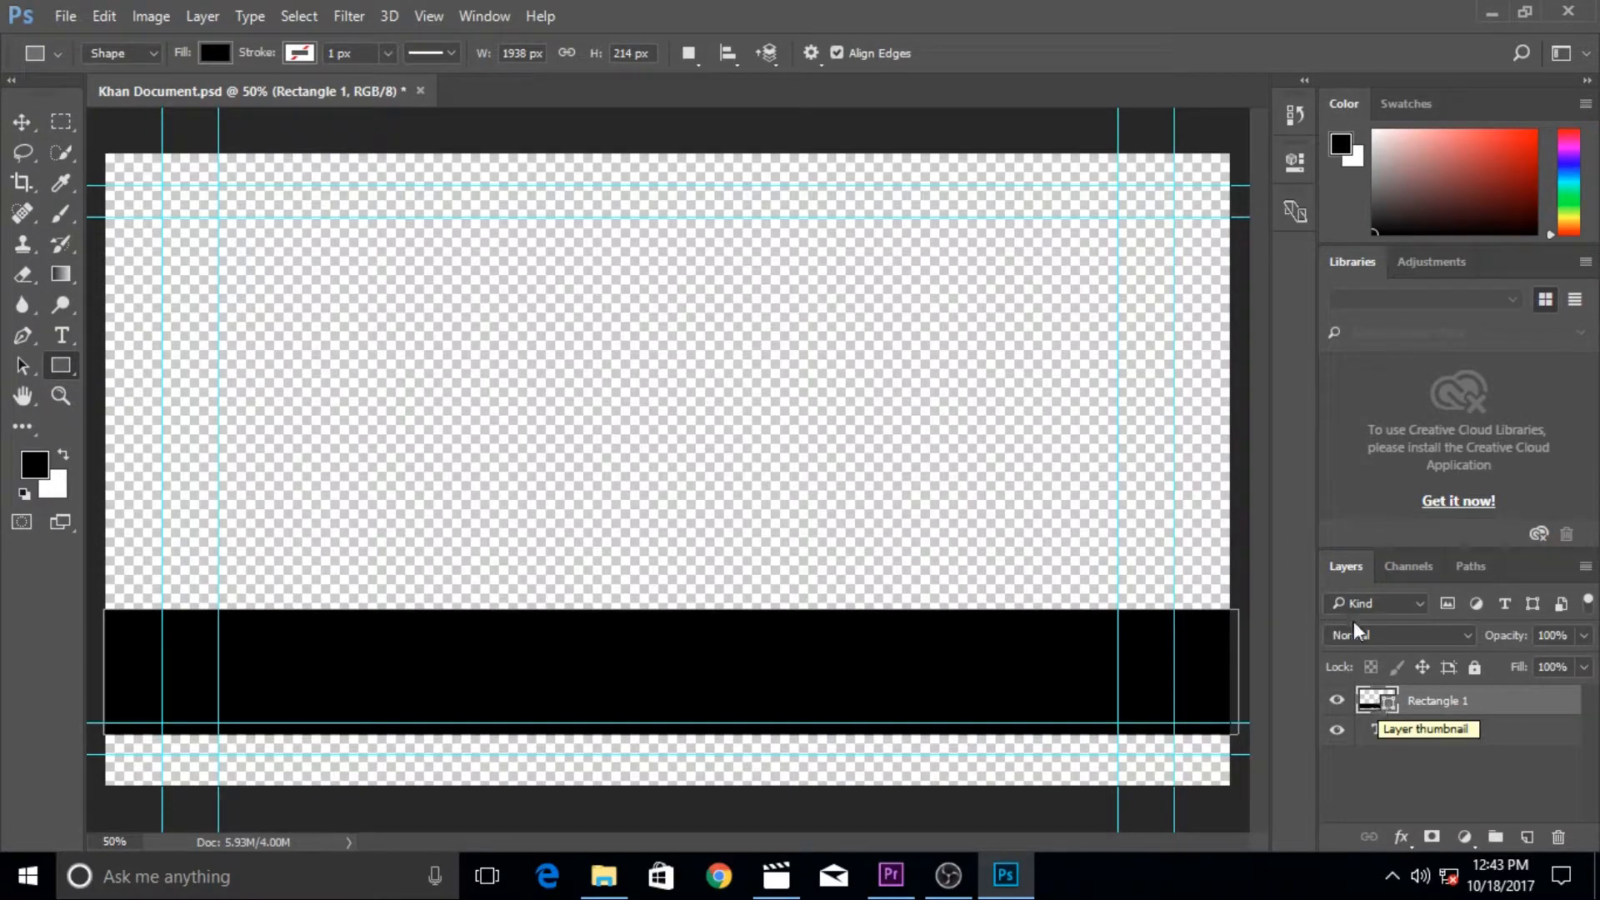
# Change the fill of the remaining black band, Rectangle 1, to a linear black-to-white gradient.
pyautogui.click(1295, 162)
pyautogui.click(958, 302)
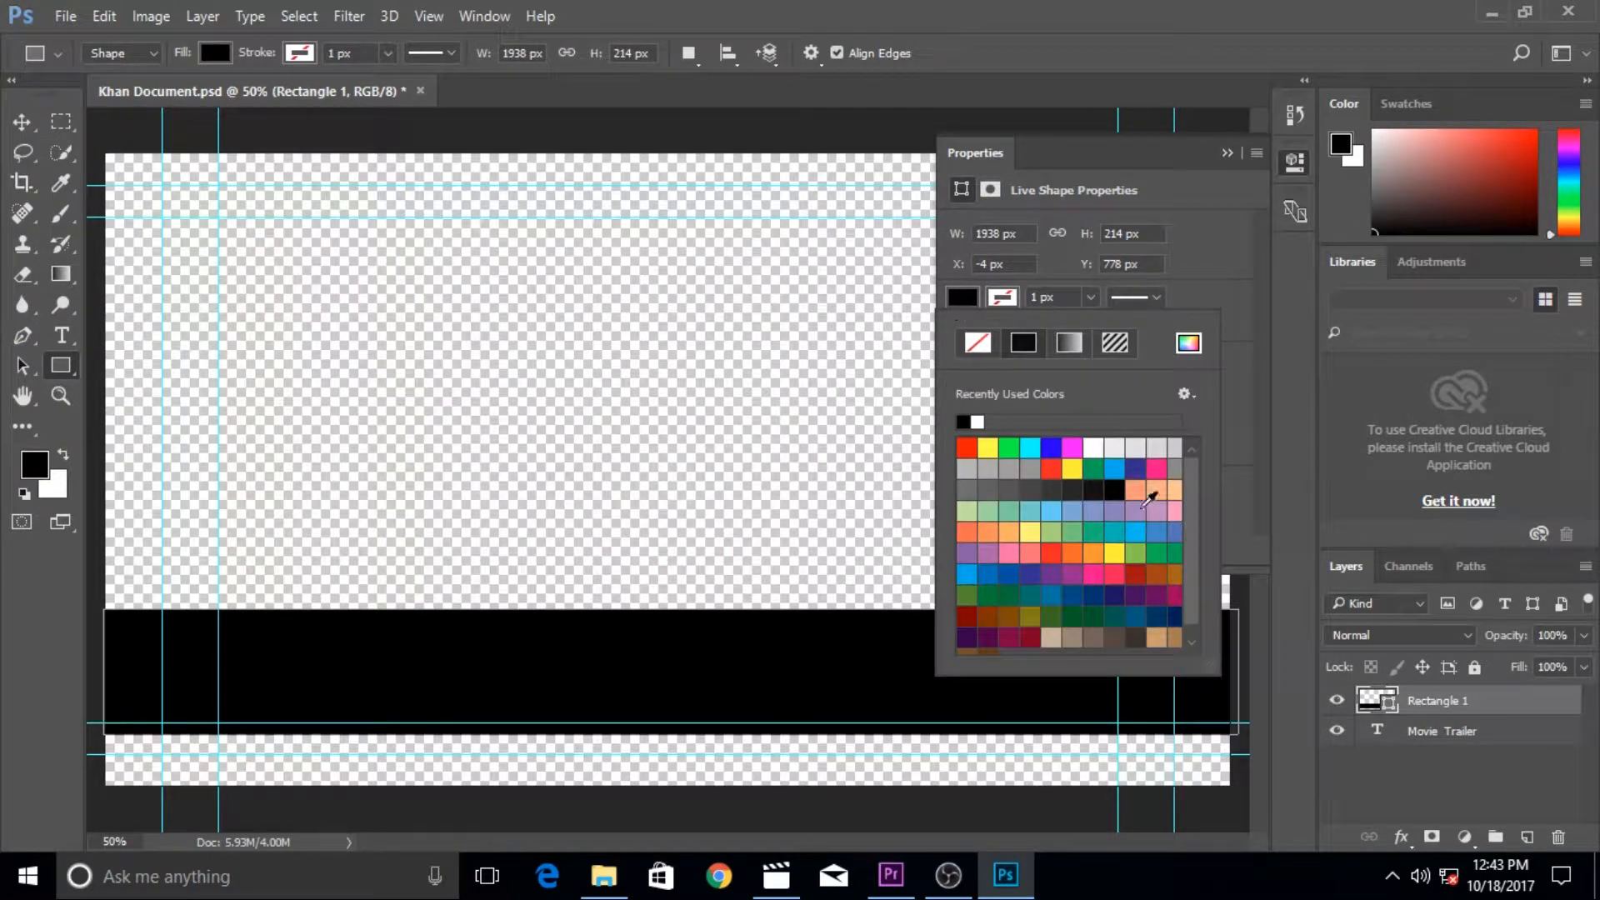
pyautogui.click(1067, 341)
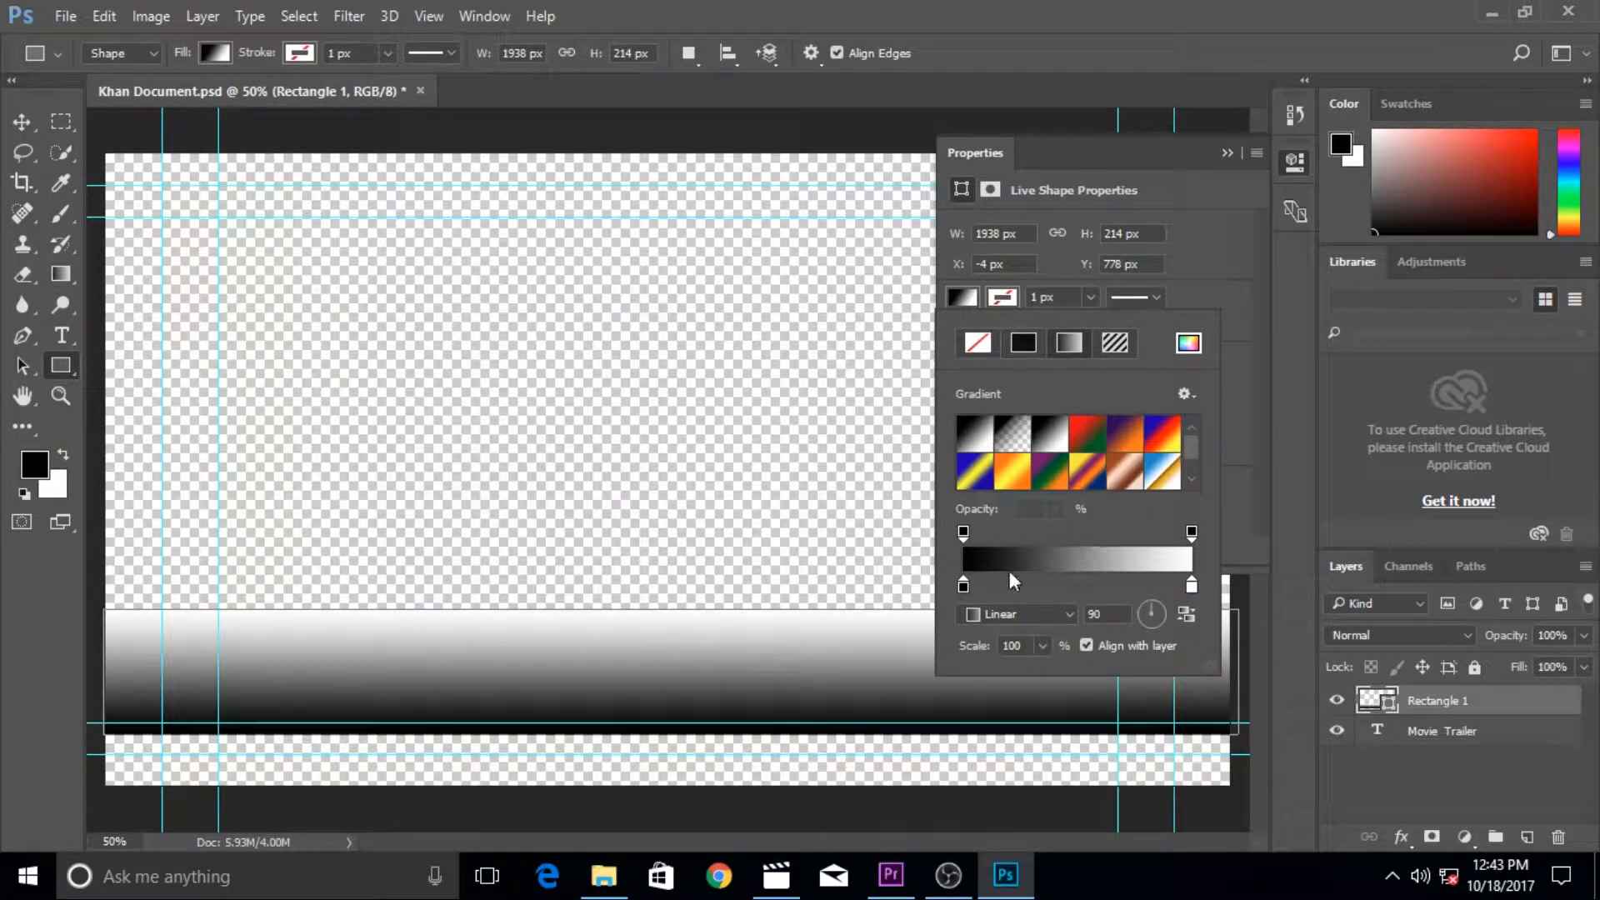
# Recolour the black stop of the band's gradient to a bright sky blue.
pyautogui.click(964, 586)
pyautogui.doubleClick(963, 586)
pyautogui.moveTo(824, 392); pyautogui.dragTo(816, 343)
pyautogui.moveTo(739, 279)
pyautogui.mouseDown()
pyautogui.moveTo(761, 214)
pyautogui.moveTo(775, 246)
pyautogui.moveTo(768, 225)
pyautogui.moveTo(758, 251)
pyautogui.mouseUp()
pyautogui.click(1032, 191)
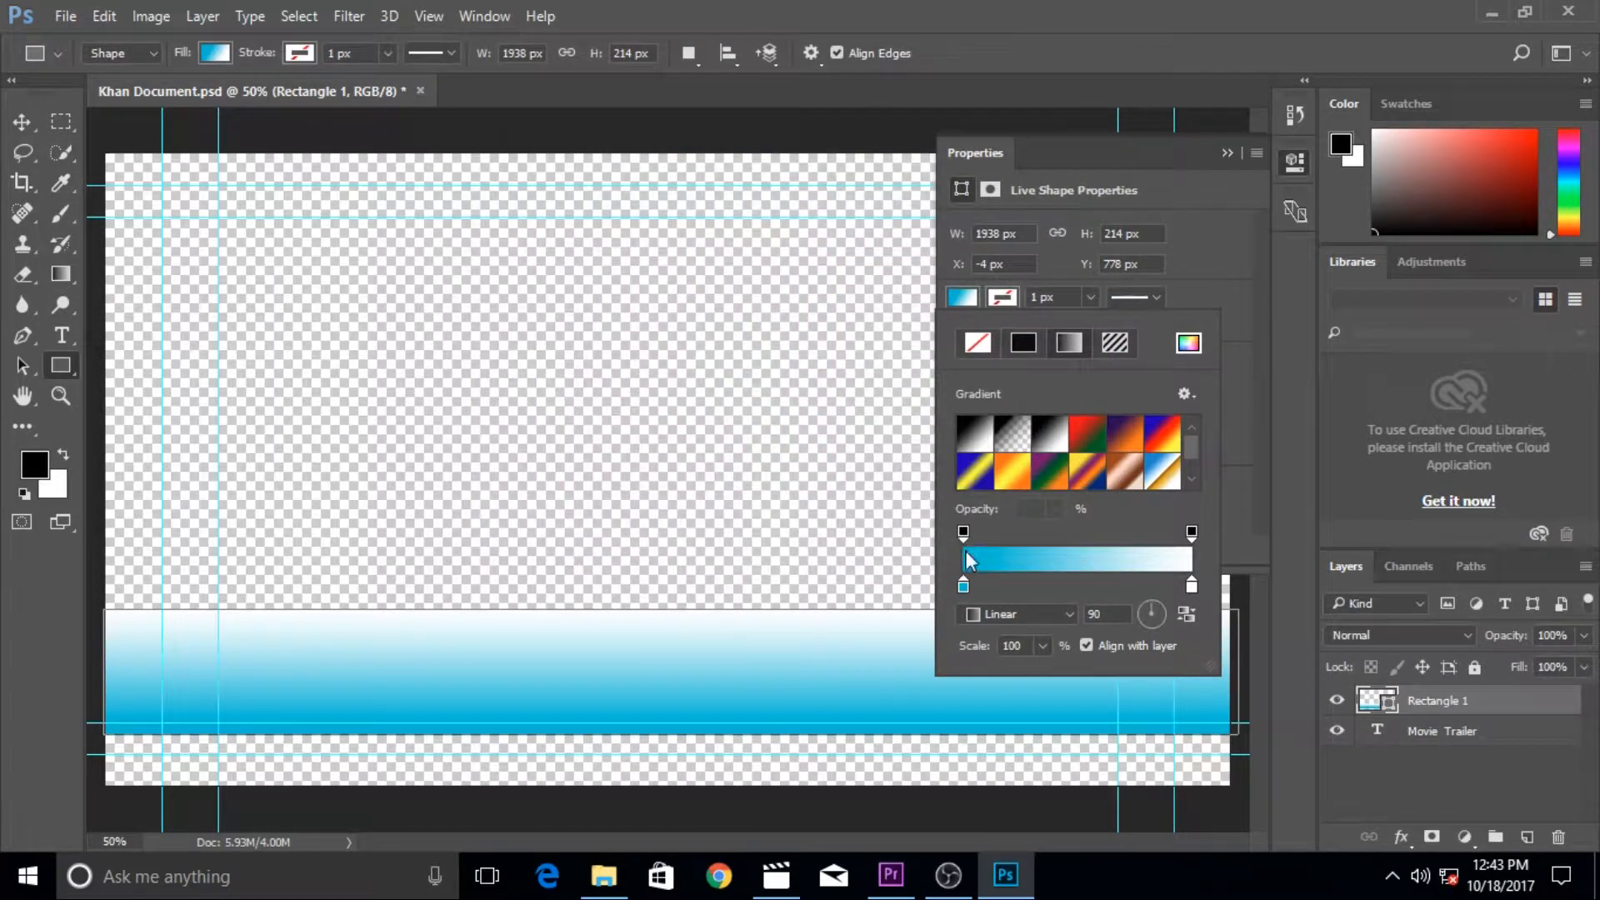
# Set the band's gradient opacity to 82% at the blue end and 52% at the white end.
pyautogui.click(964, 532)
pyautogui.click(1054, 508)
pyautogui.moveTo(1057, 542)
pyautogui.mouseDown()
pyautogui.moveTo(1006, 543)
pyautogui.moveTo(1038, 533)
pyautogui.mouseUp()
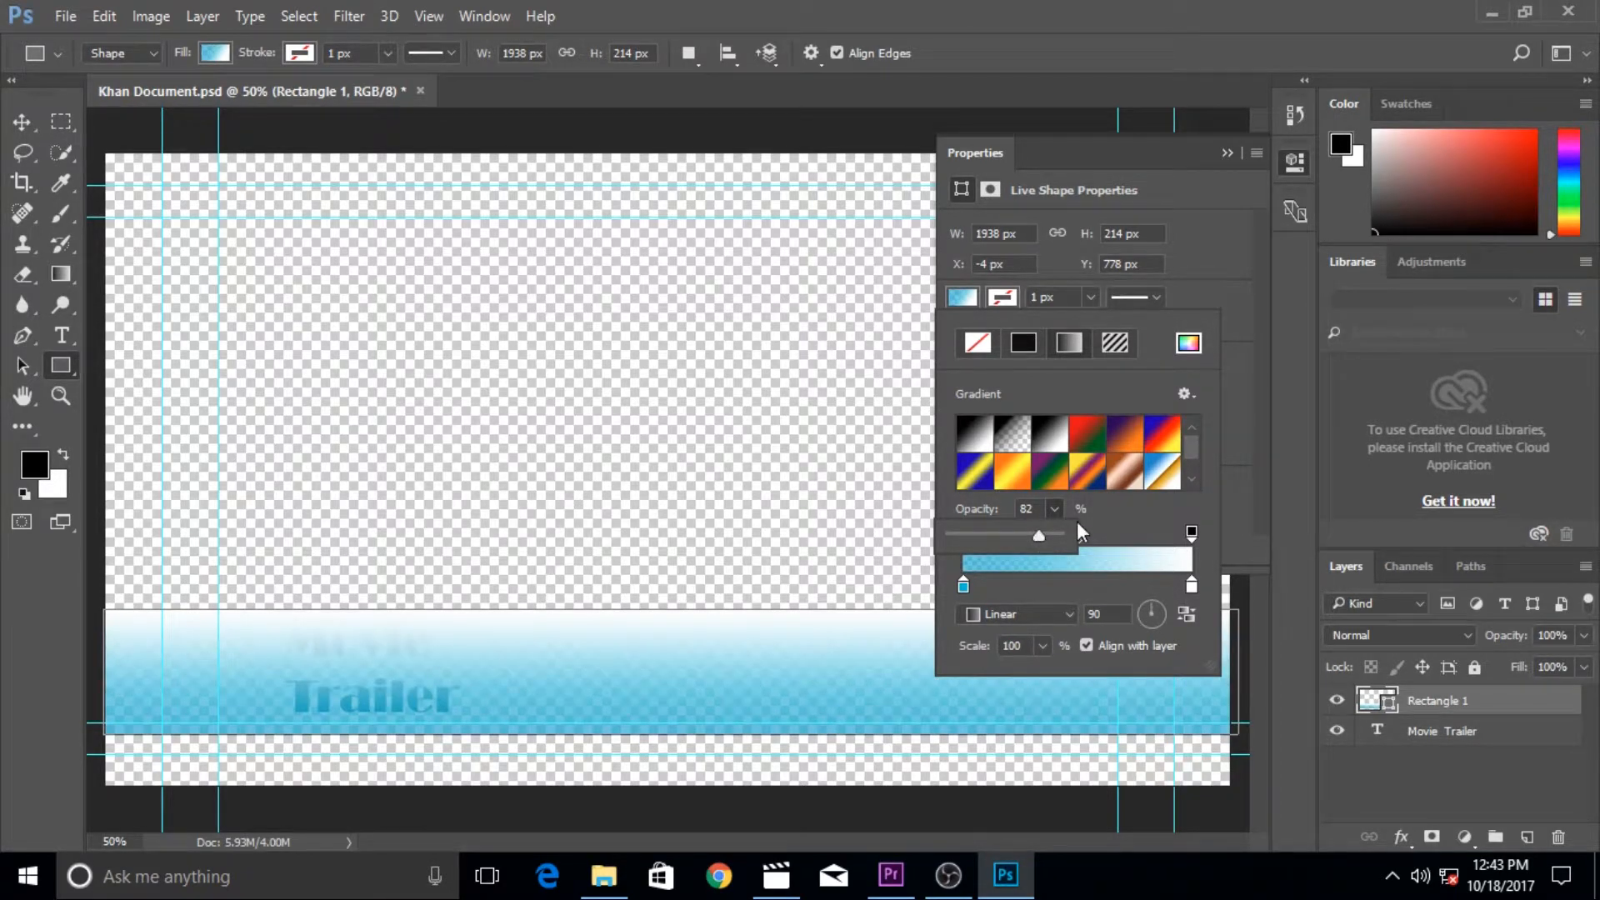
pyautogui.click(1112, 509)
pyautogui.click(1192, 532)
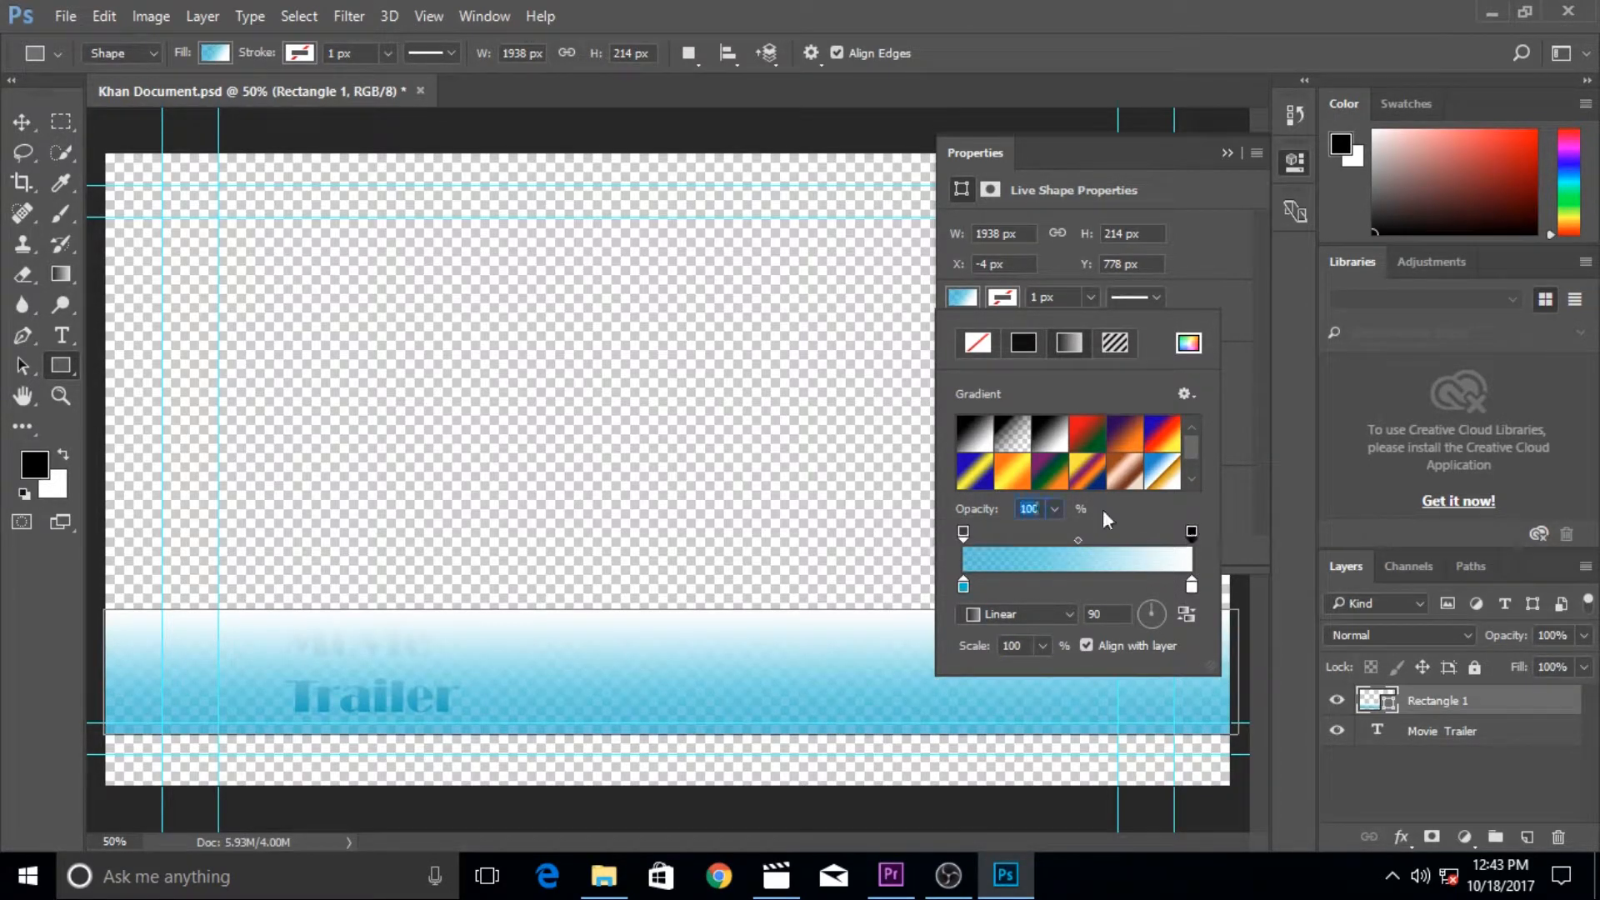
pyautogui.click(1054, 508)
pyautogui.moveTo(1060, 539); pyautogui.dragTo(1032, 539)
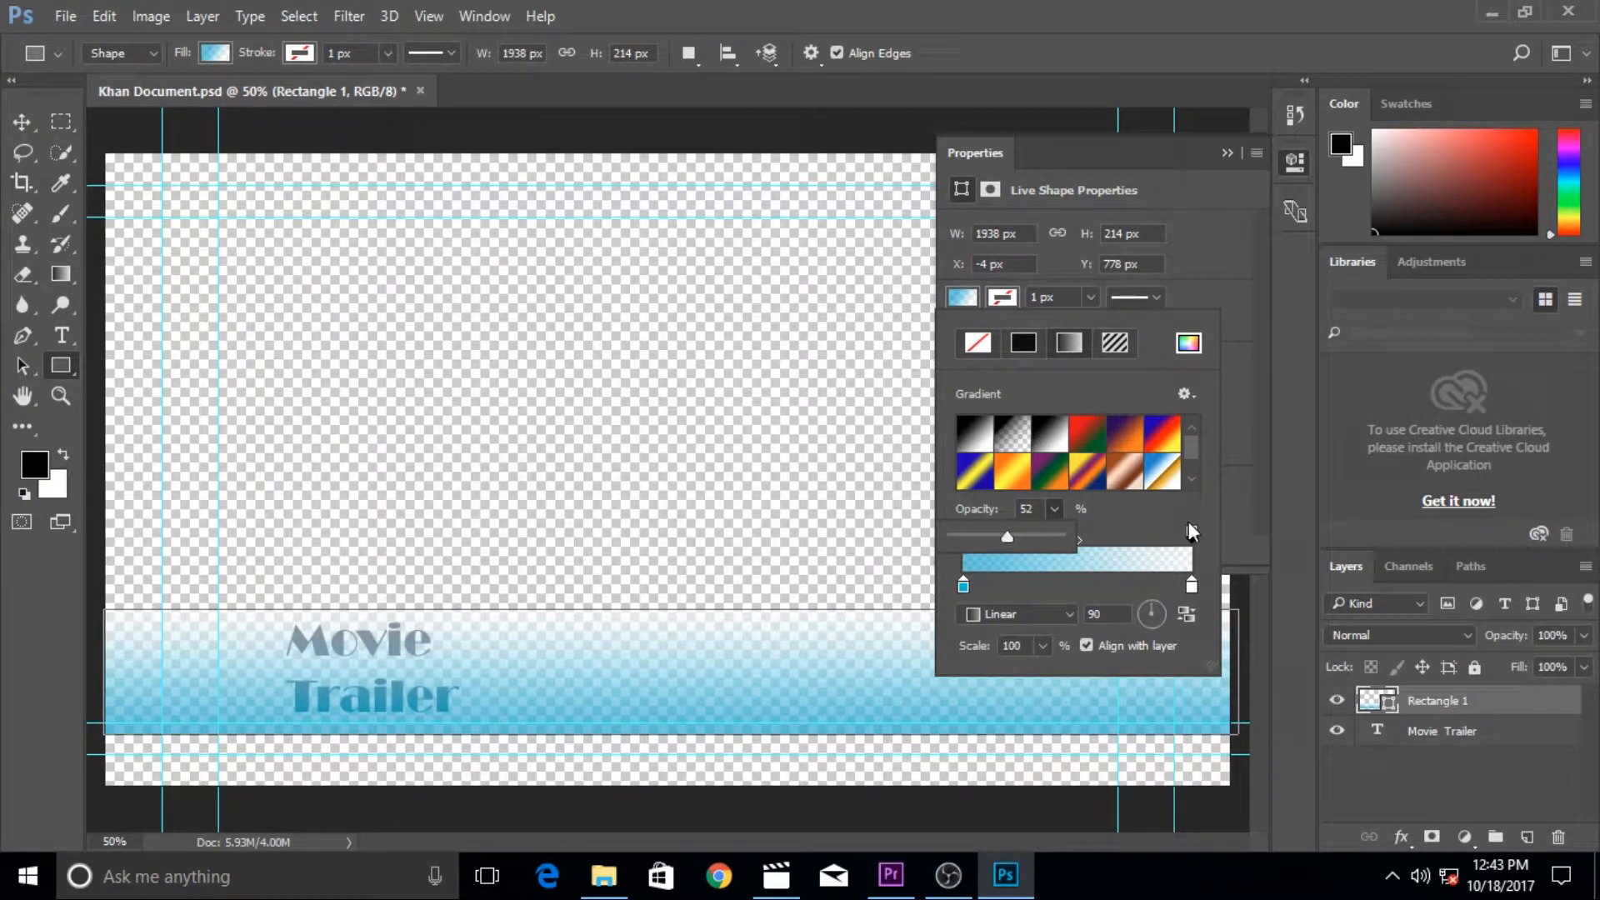
pyautogui.click(1113, 517)
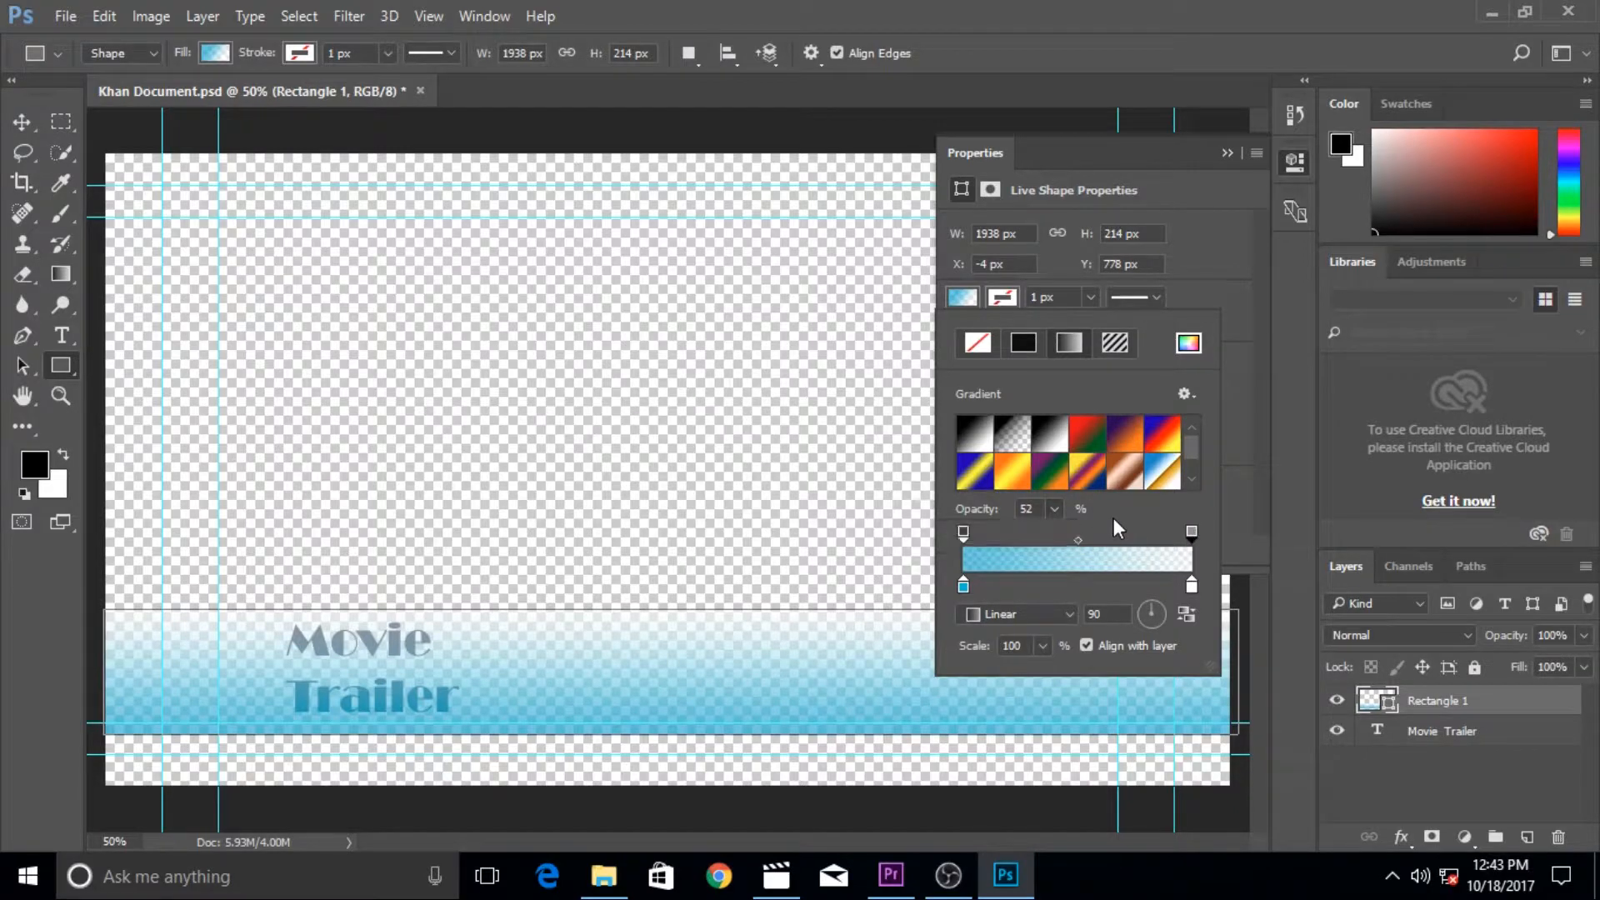
pyautogui.click(1292, 161)
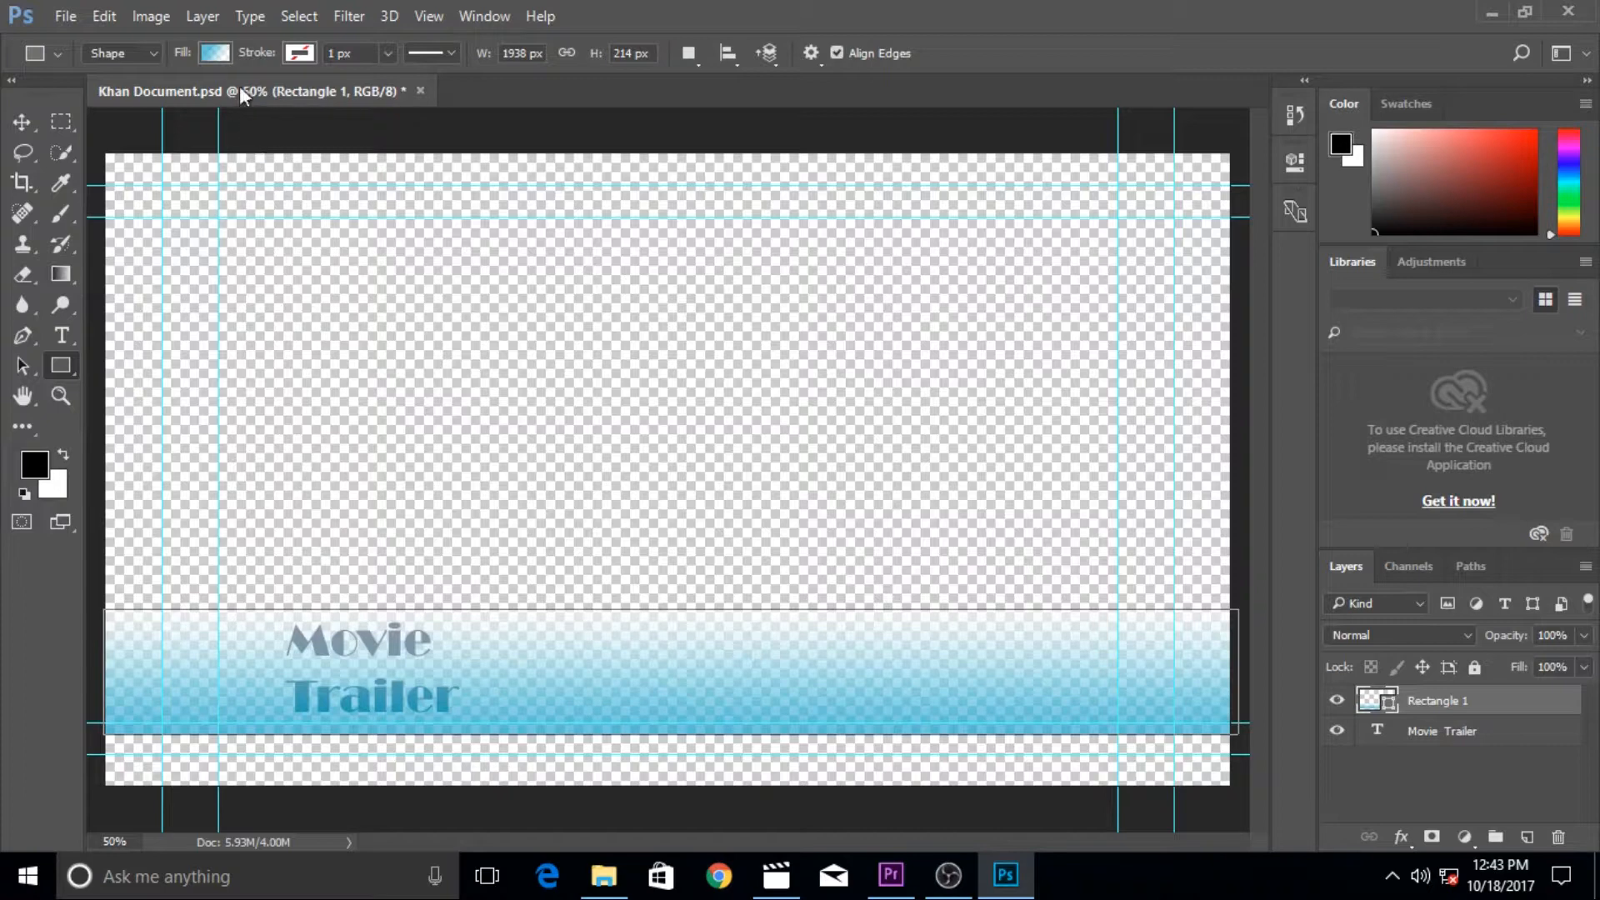
# Send the Rectangle 1 layer to the back, behind the Movie Trailer text.
pyautogui.click(203, 17)
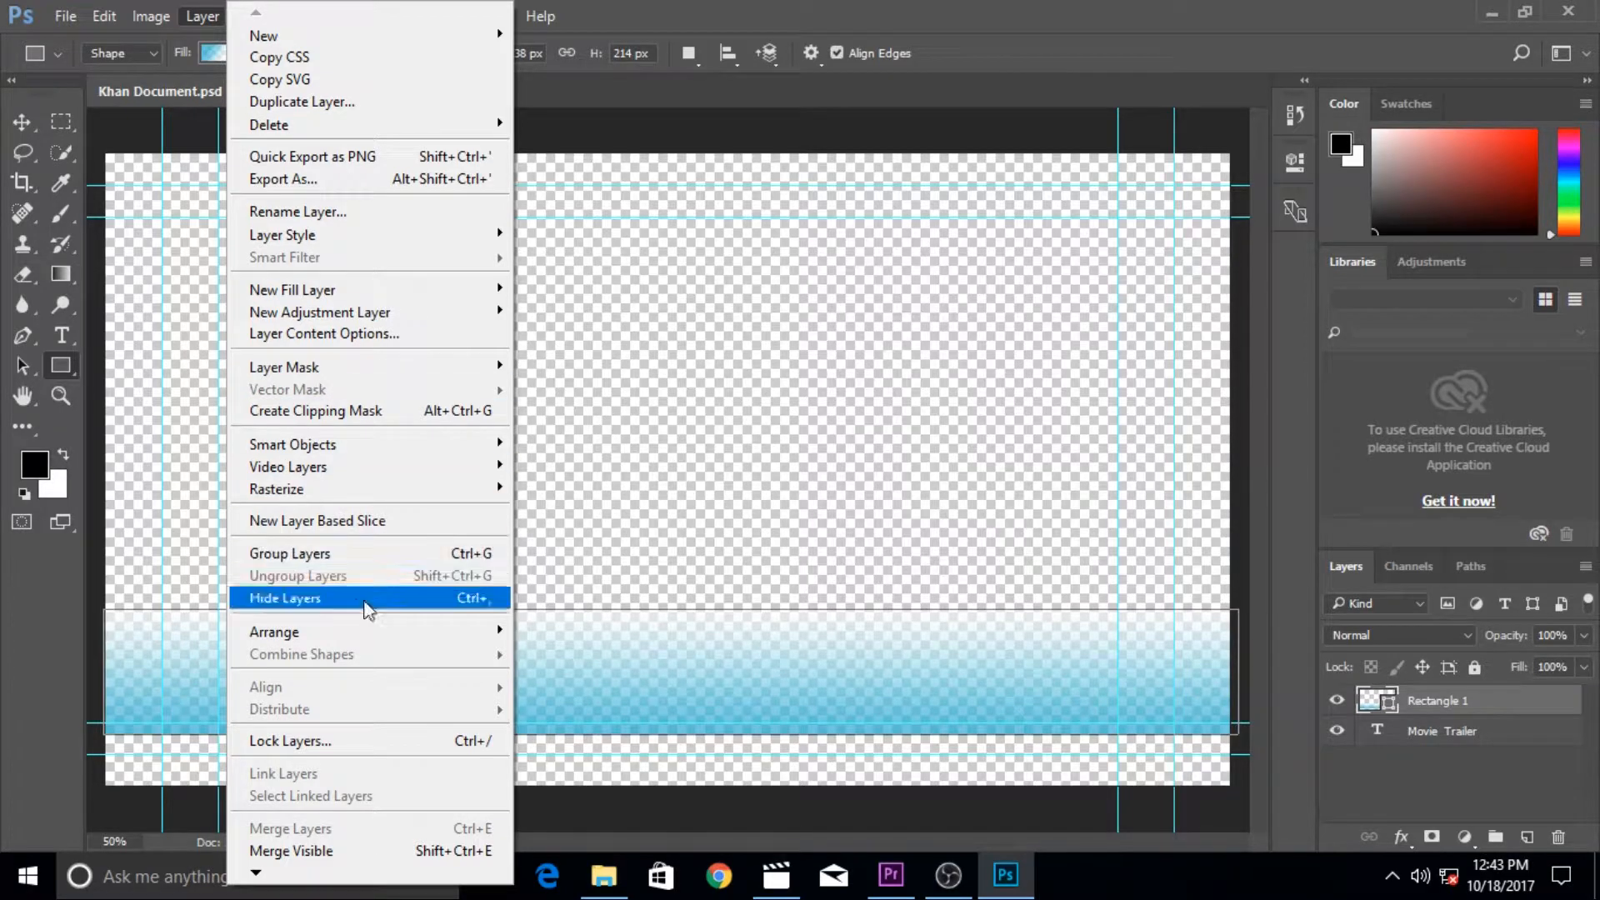
pyautogui.moveTo(297, 635)
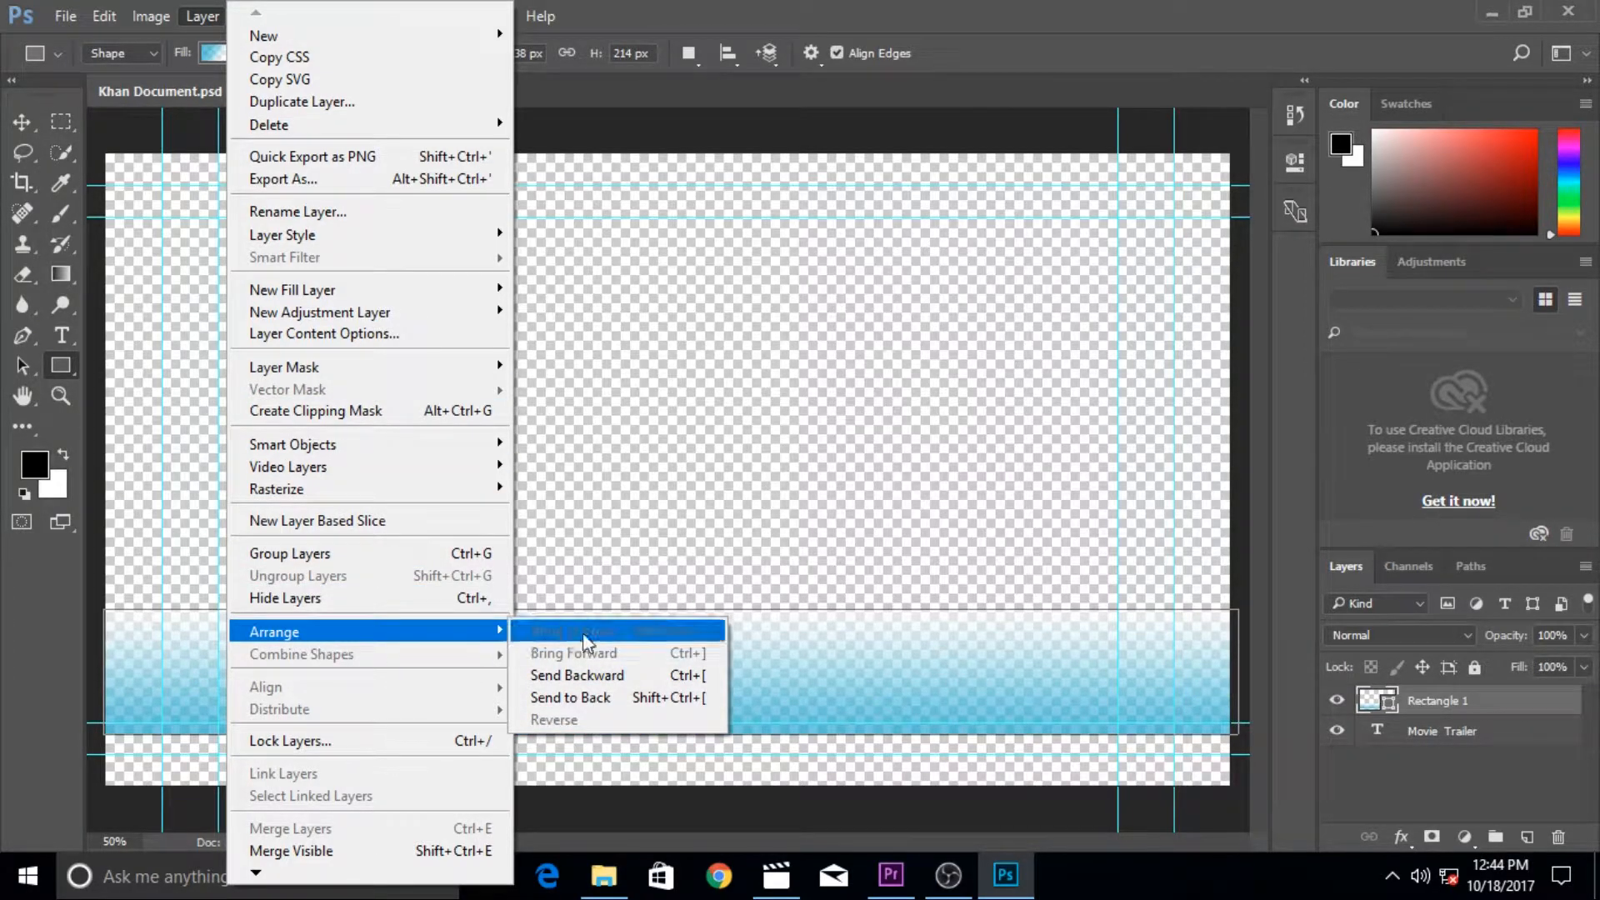
pyautogui.click(572, 698)
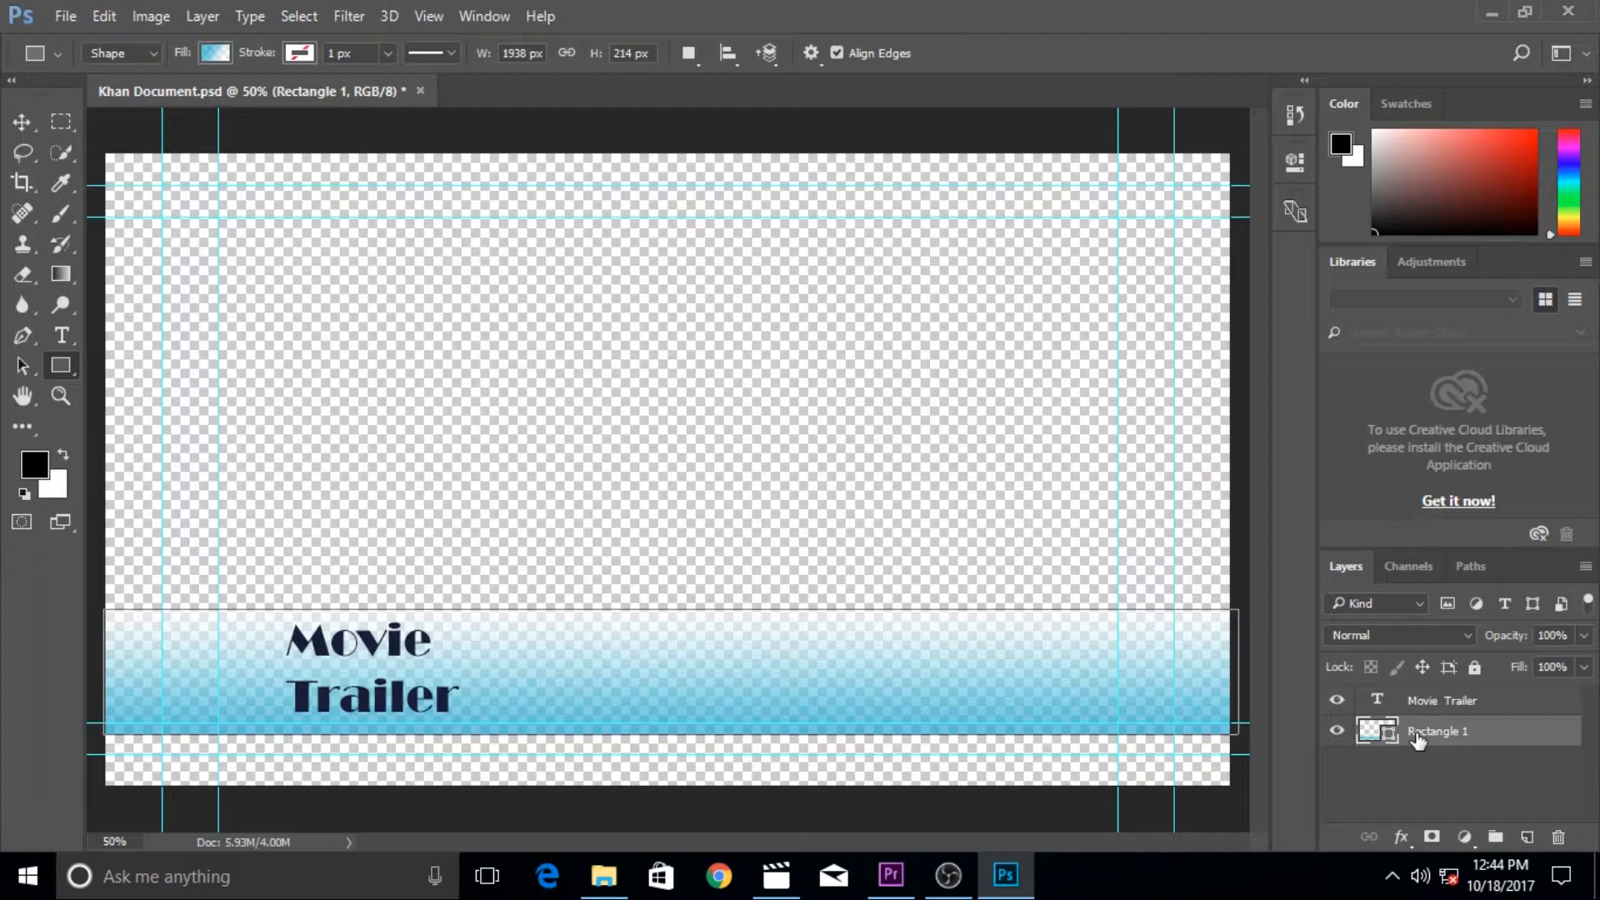
pyautogui.moveTo(1417, 739)
pyautogui.mouseDown()
pyautogui.moveTo(1421, 700)
pyautogui.moveTo(1413, 757)
pyautogui.mouseUp()
# Save the Photoshop document and quit Photoshop.
pyautogui.click(62, 17)
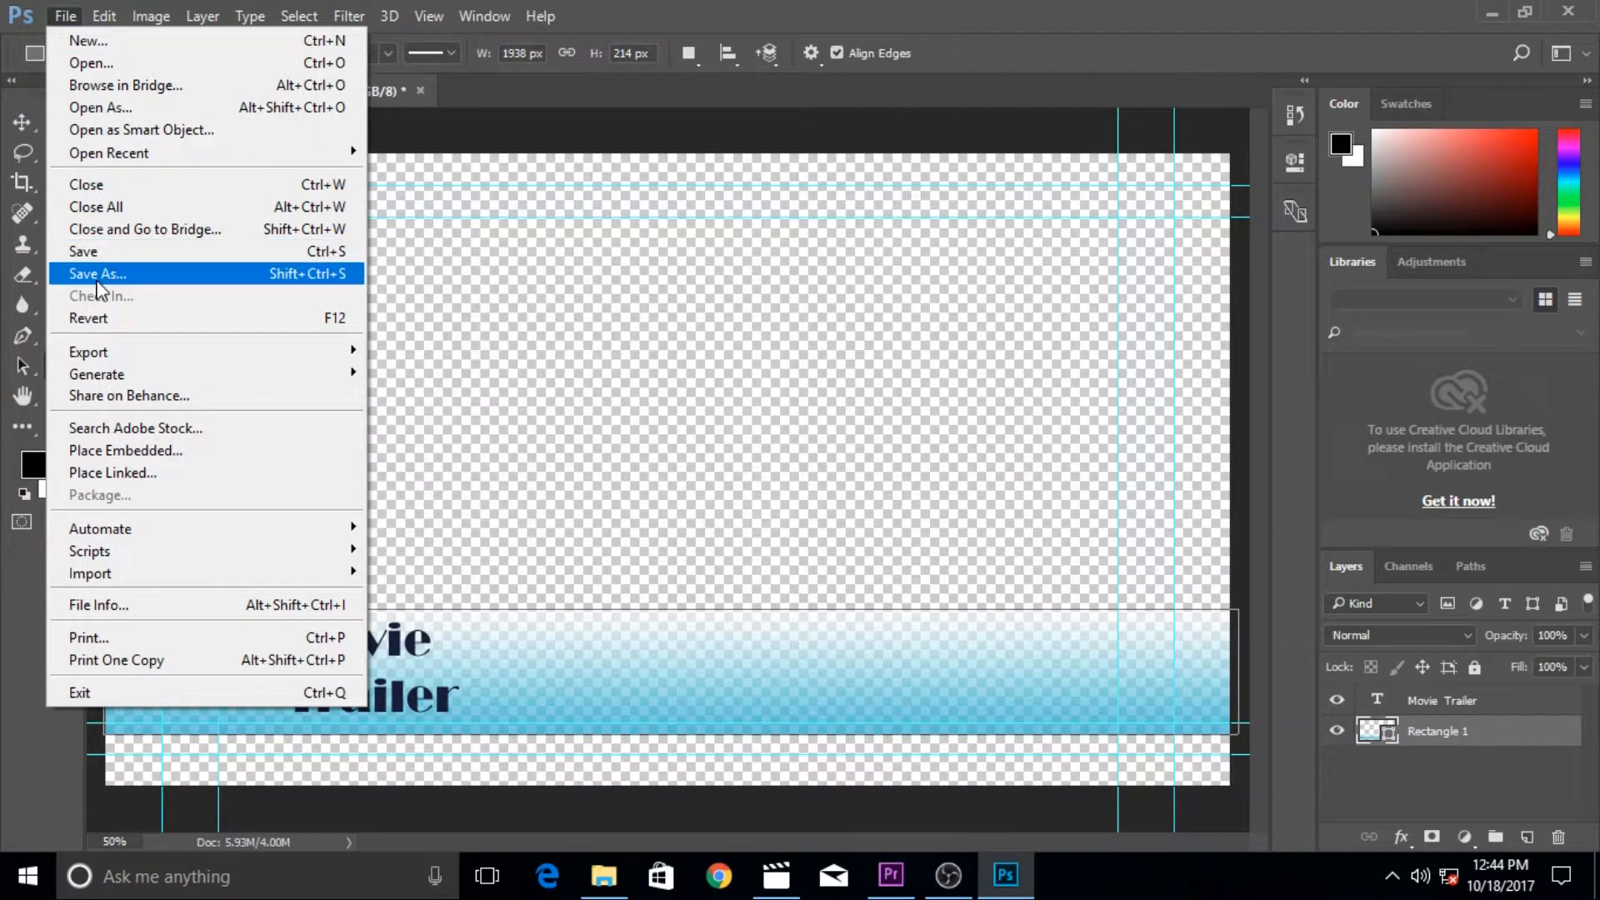
pyautogui.click(94, 251)
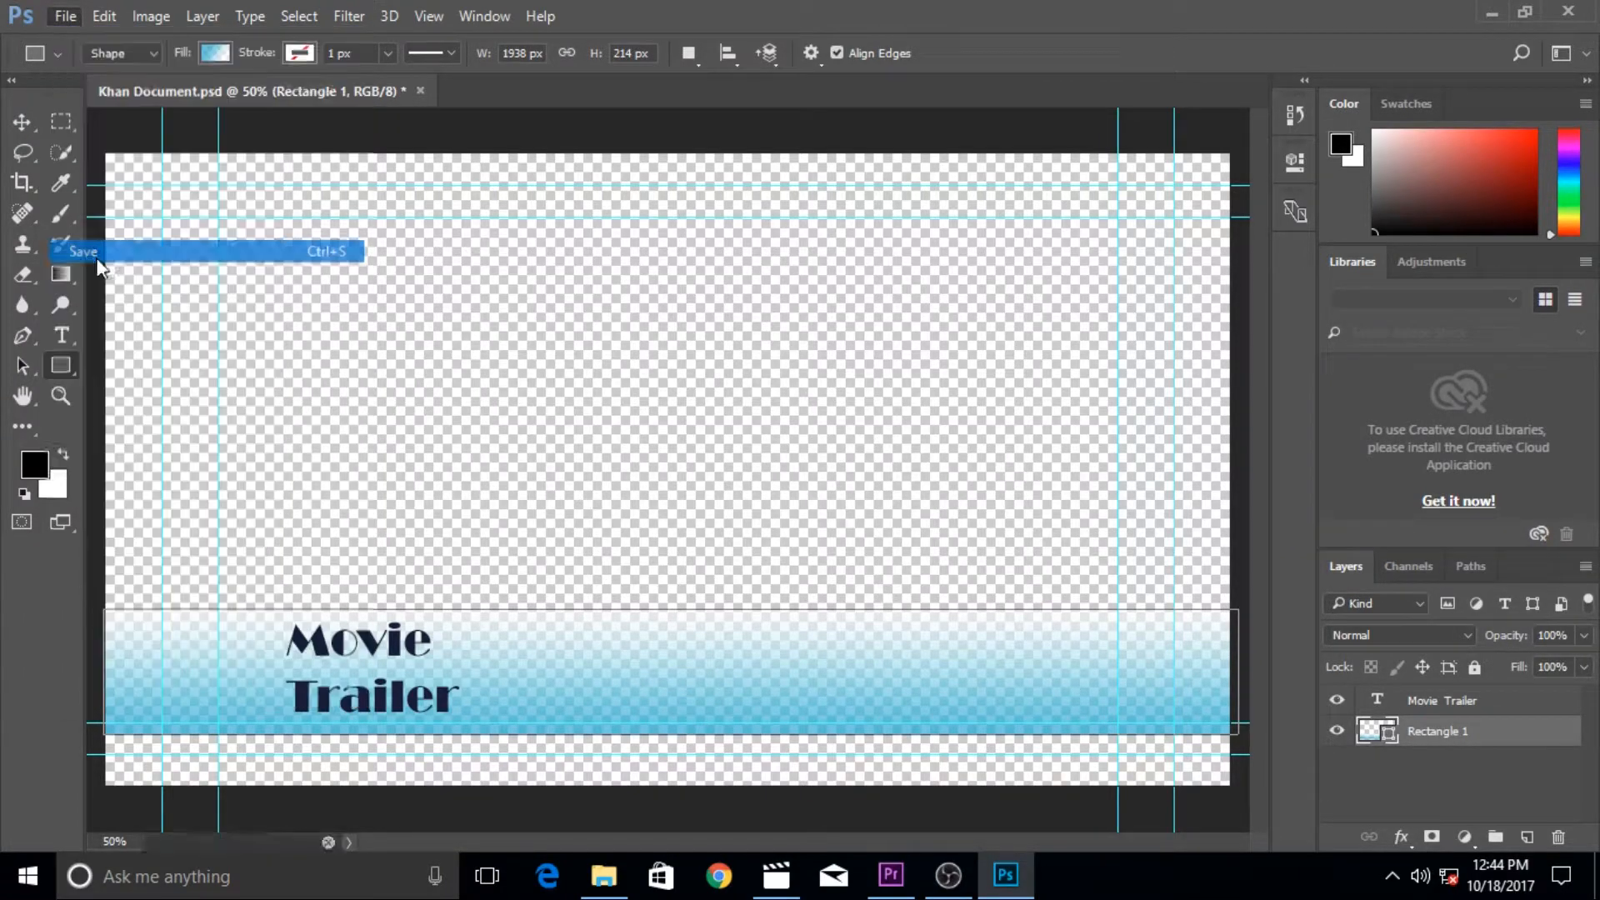
pyautogui.click(1576, 15)
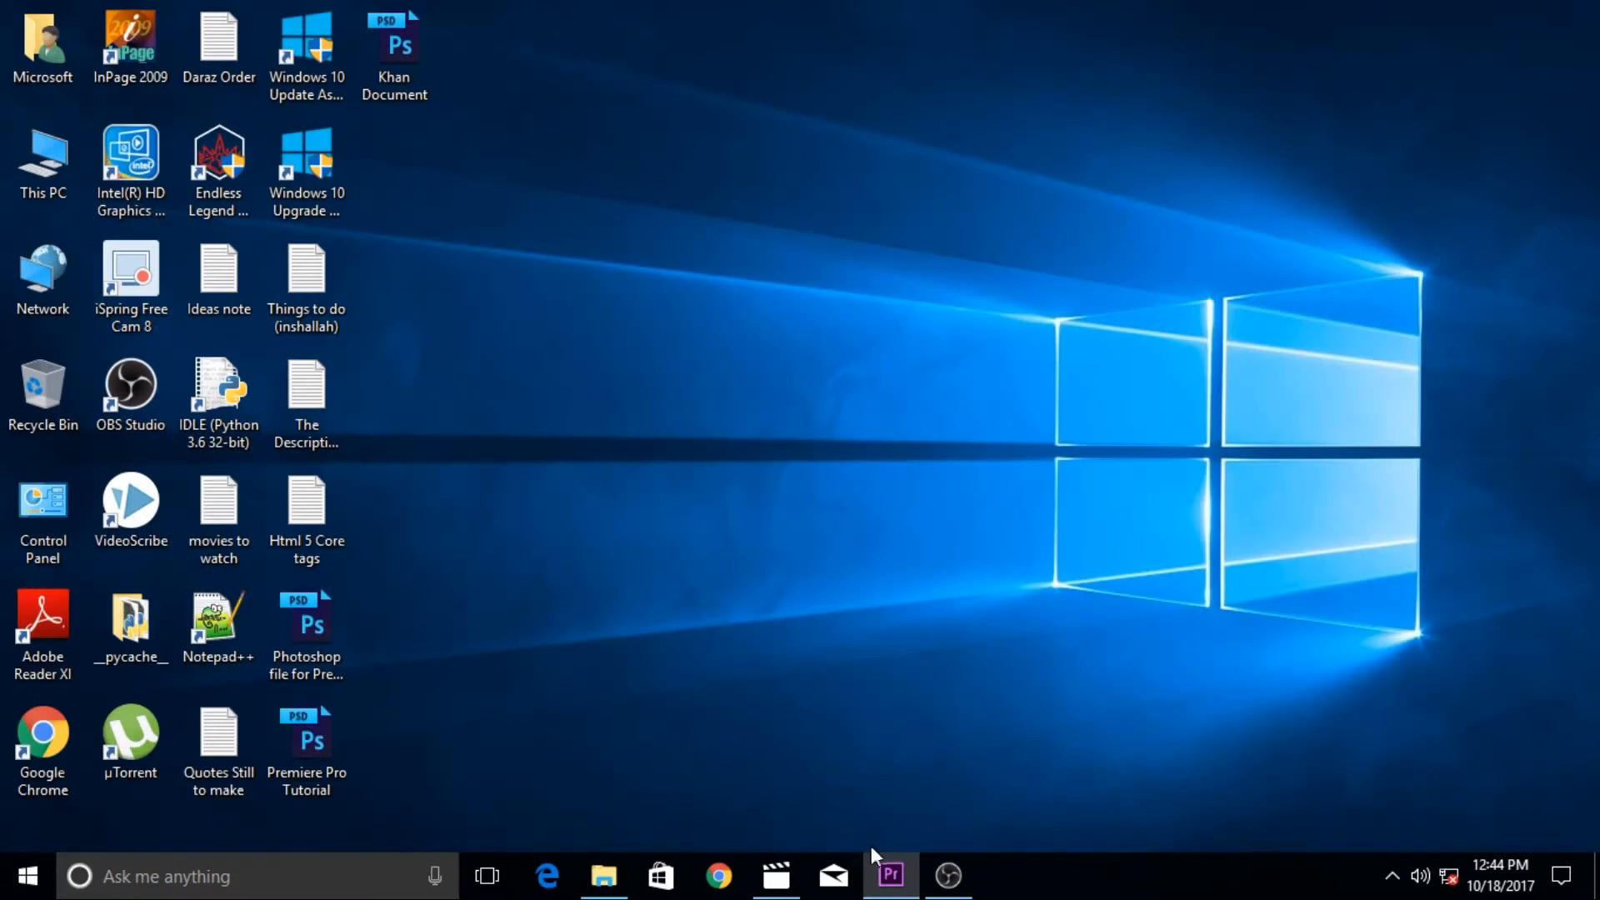
# Switch to Premiere Pro, place the PSD title on track V2 at 00:00:06:06, and add default transitions to both its ends.
pyautogui.click(886, 873)
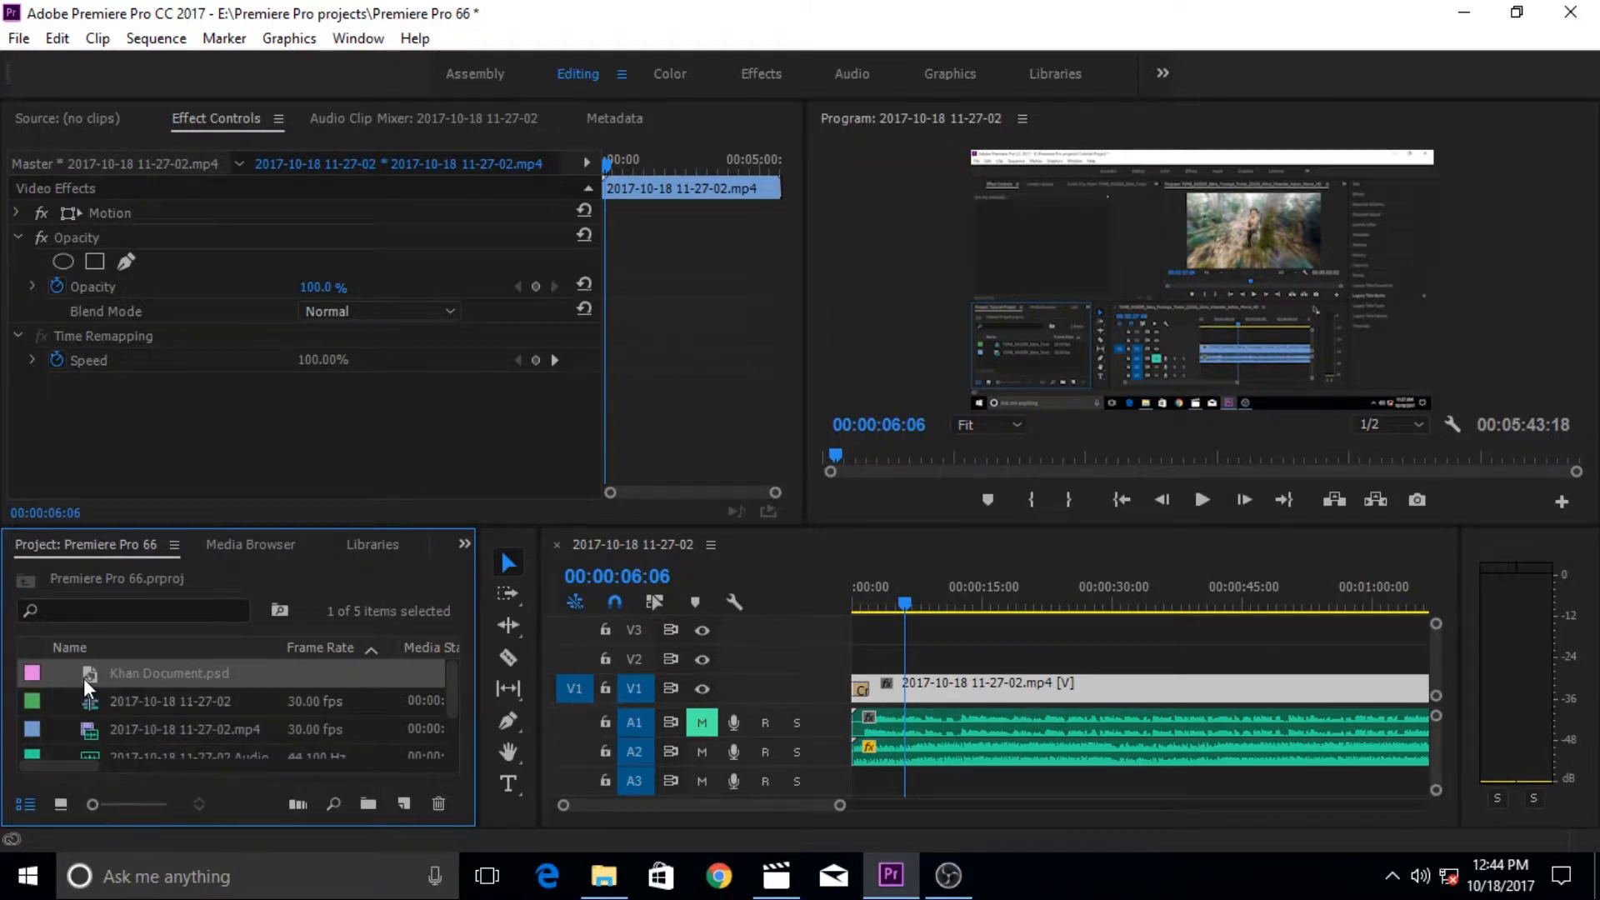
pyautogui.moveTo(88, 677); pyautogui.dragTo(917, 664)
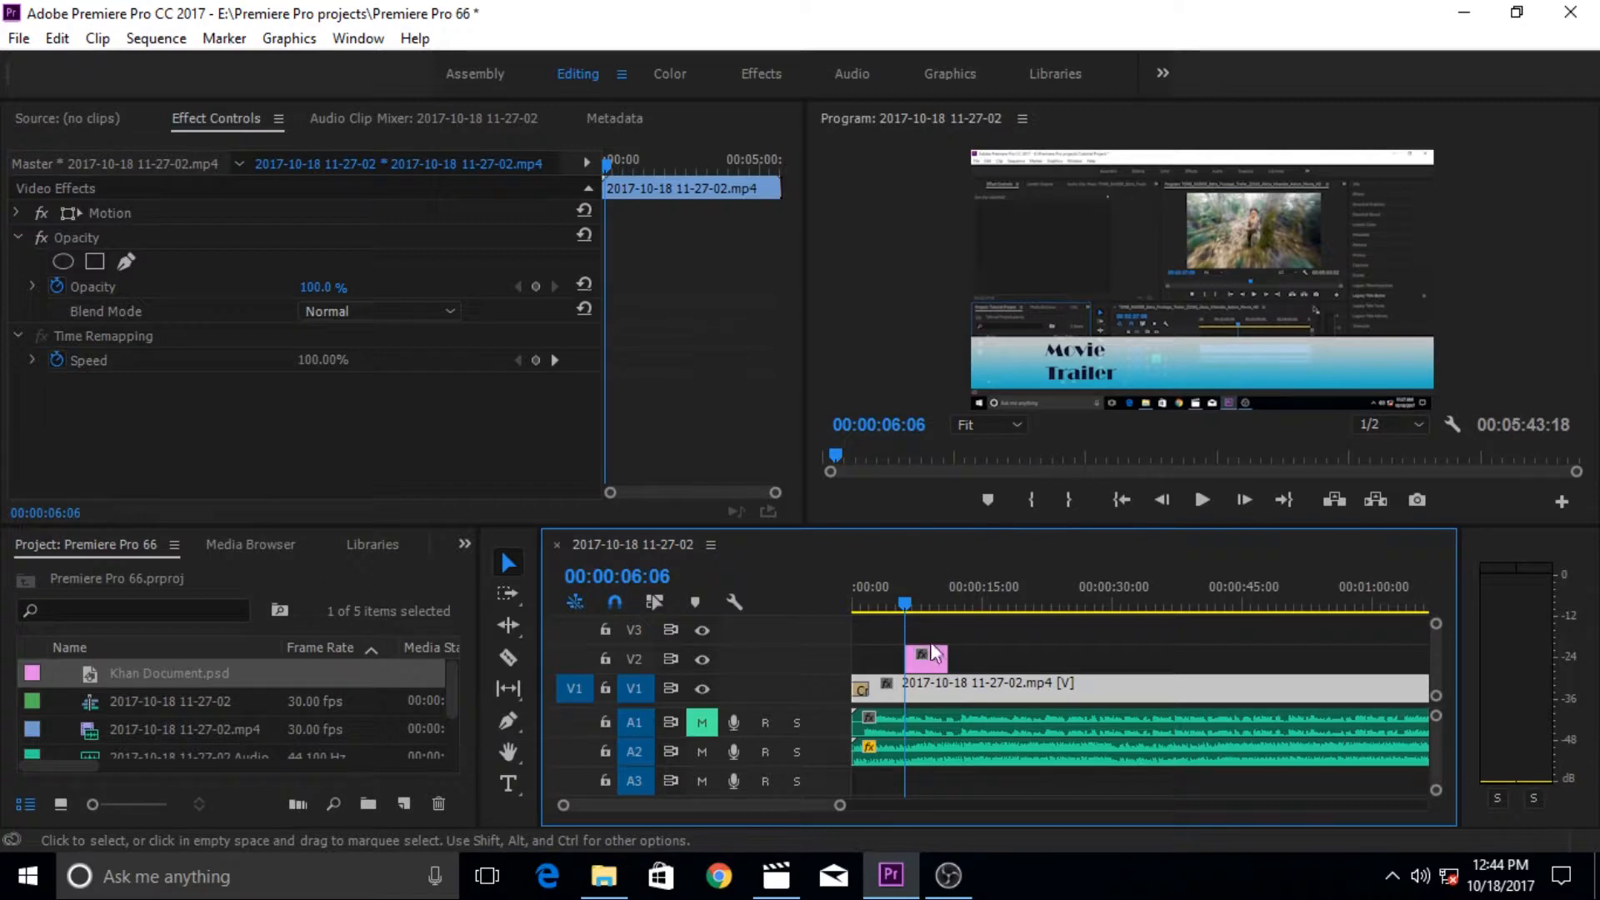
pyautogui.click(923, 665)
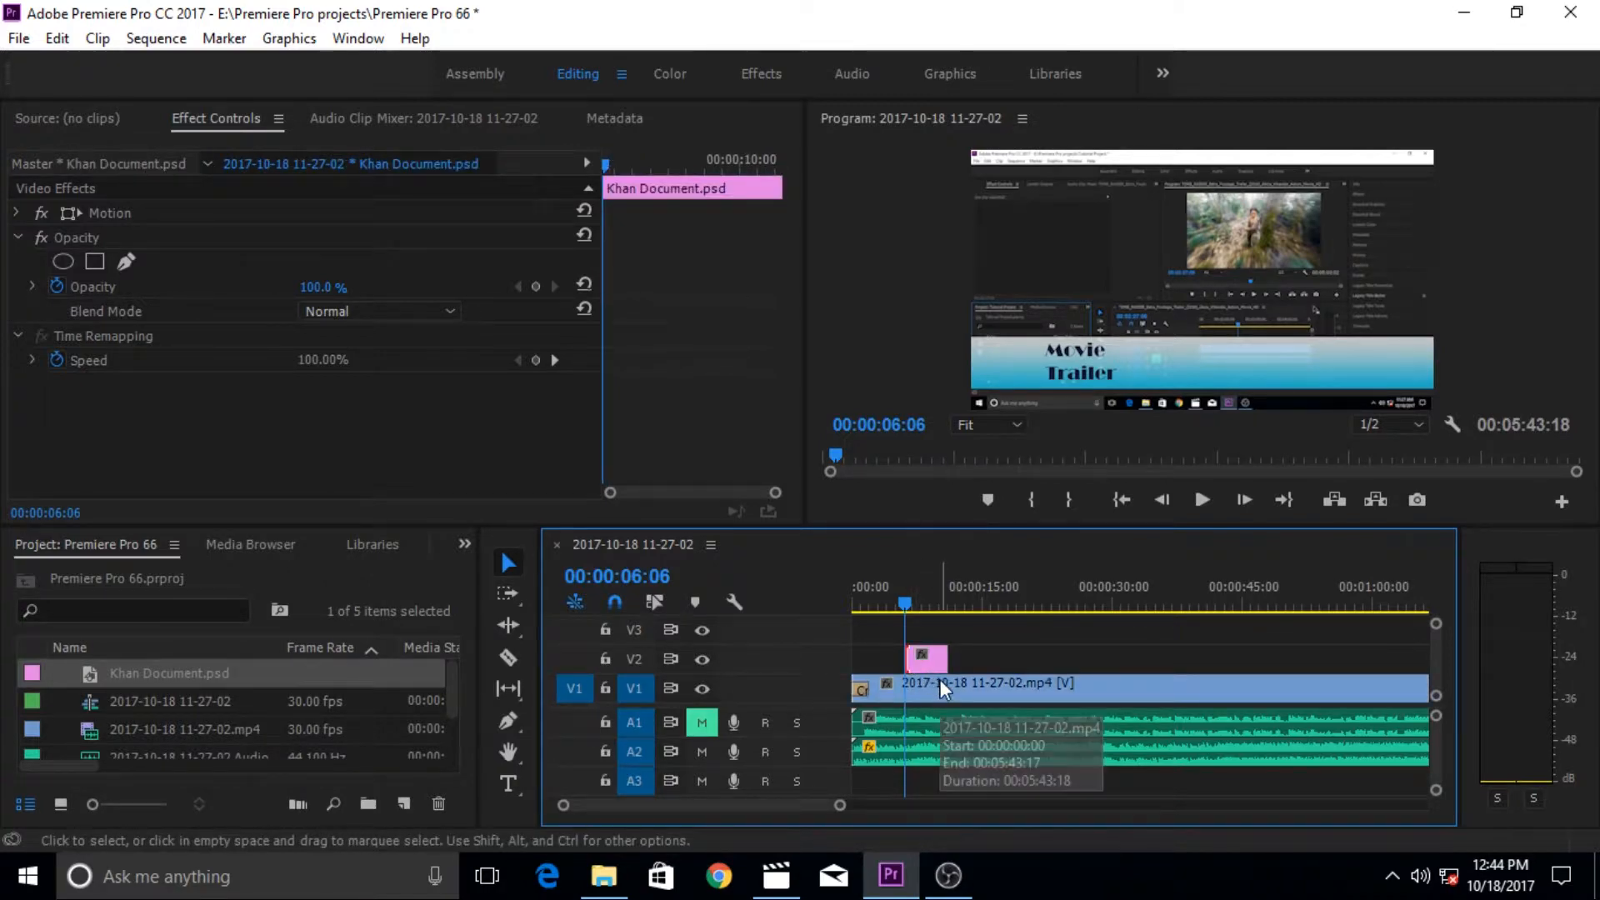
pyautogui.hotkey('ctrl', 'd')
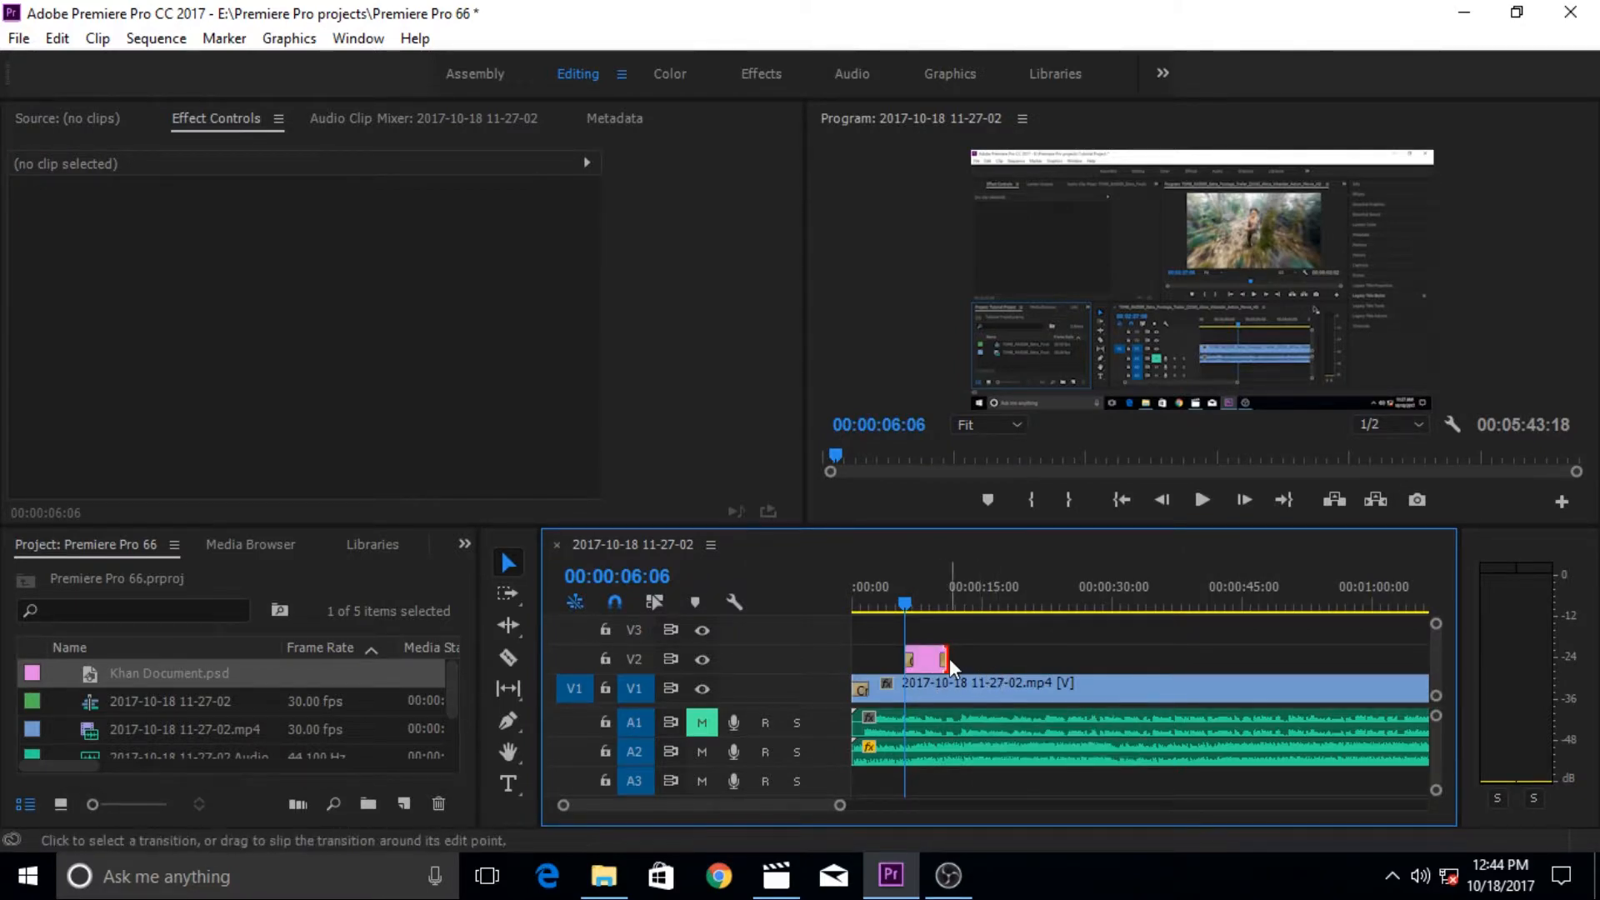
# Play the title's transitions from 00:00:05:20 in the maximized Program monitor, and move the playhead back over the title to 00:00:08:19.
pyautogui.click(863, 340)
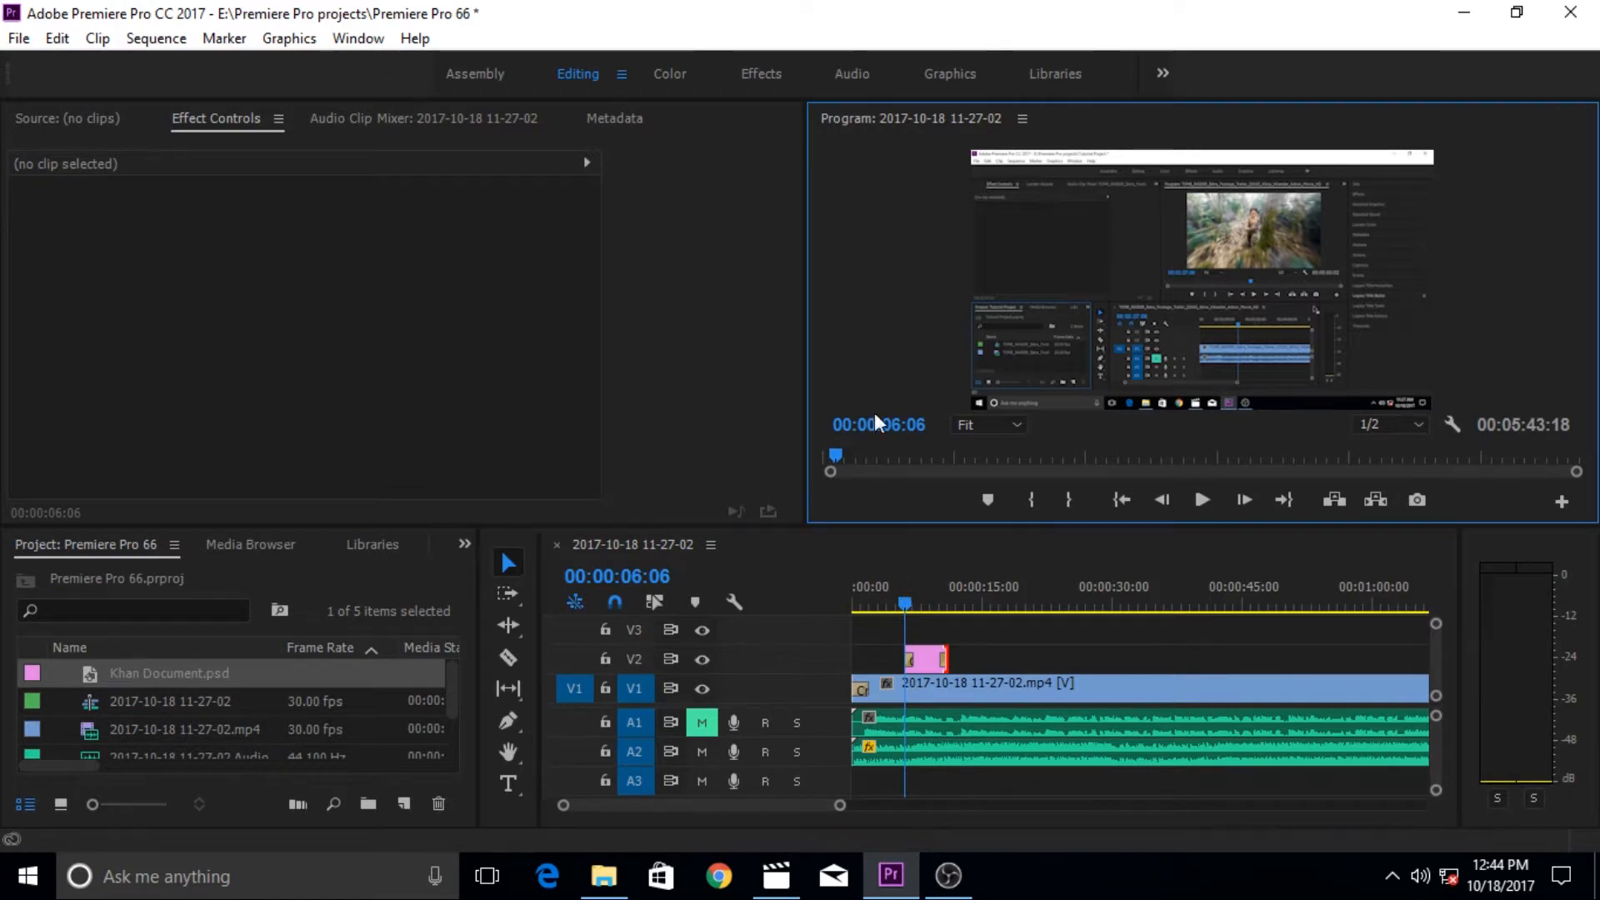
pyautogui.moveTo(905, 602); pyautogui.dragTo(902, 601)
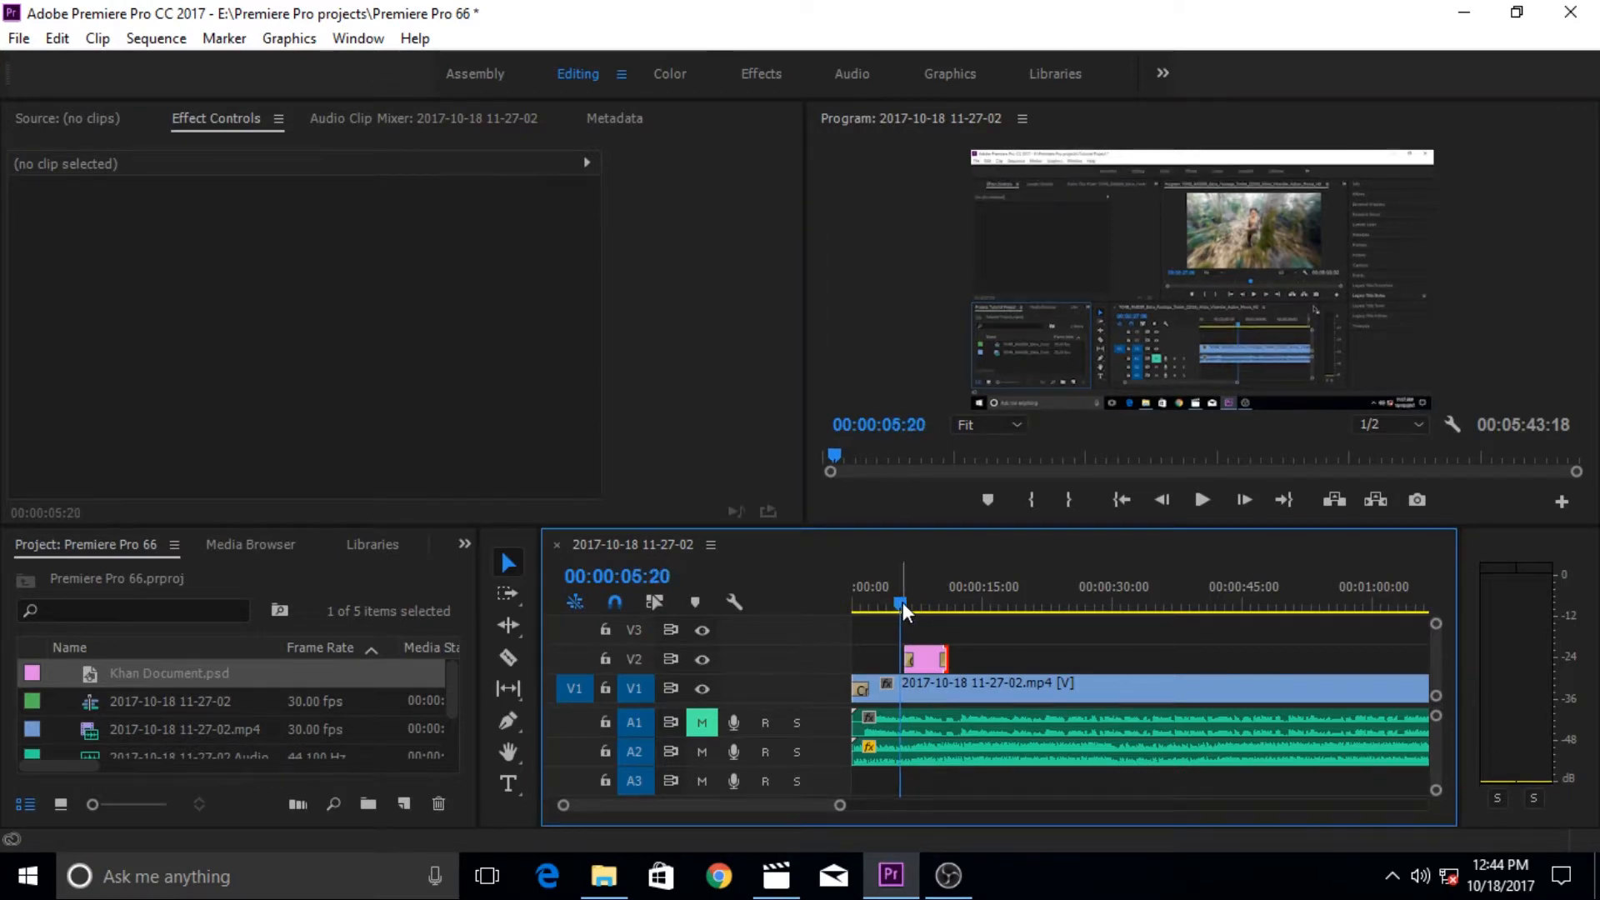
pyautogui.press('`')
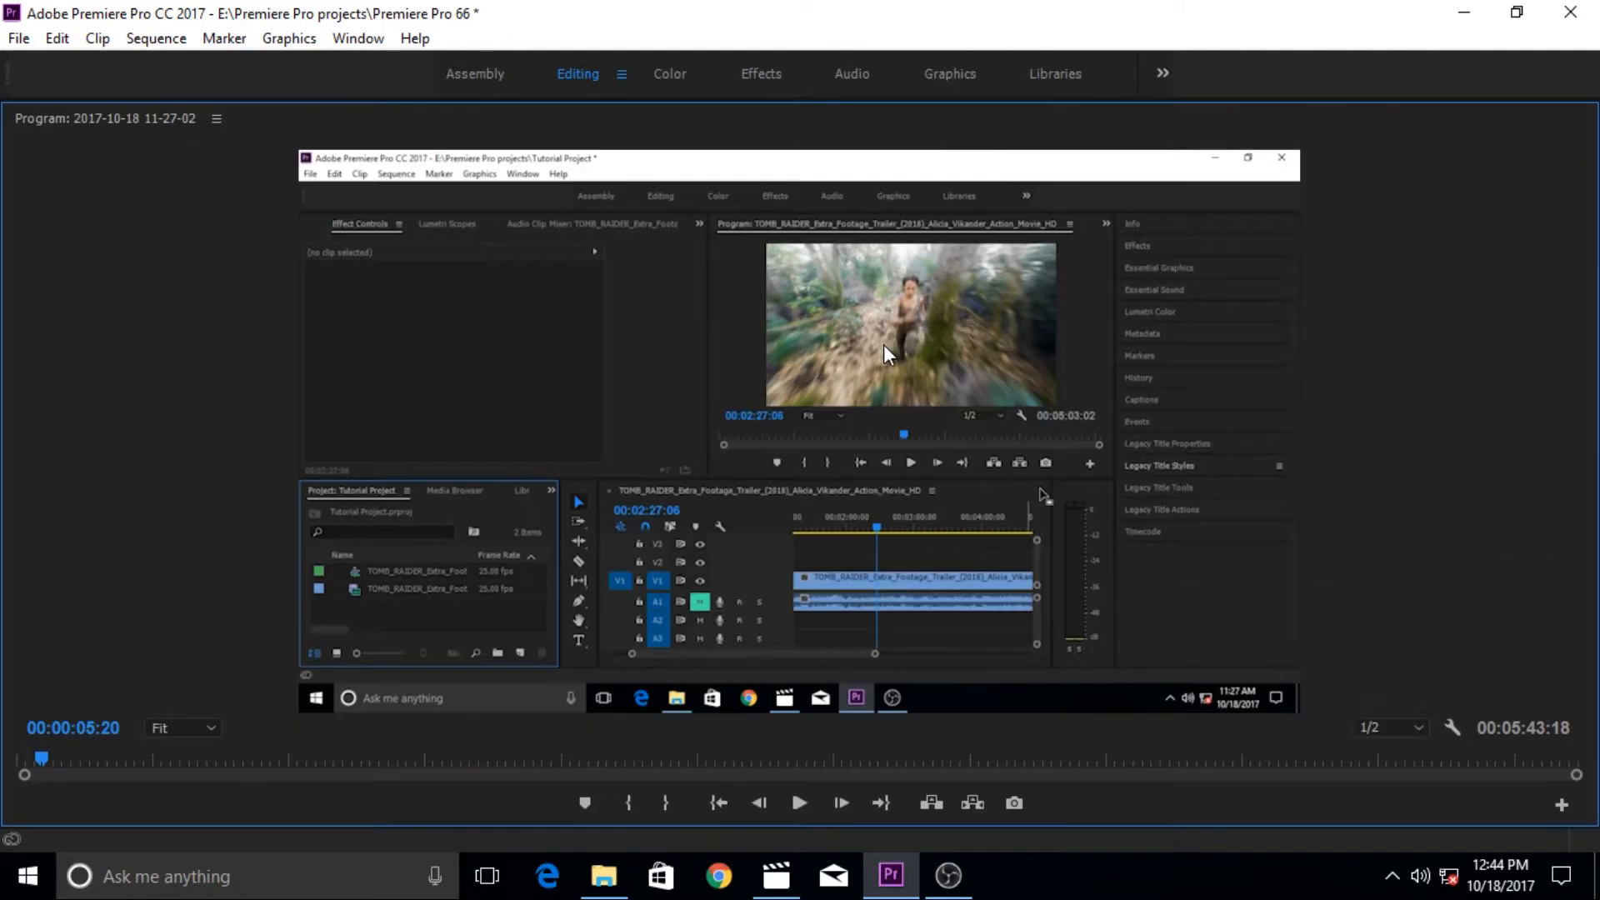
pyautogui.click(799, 804)
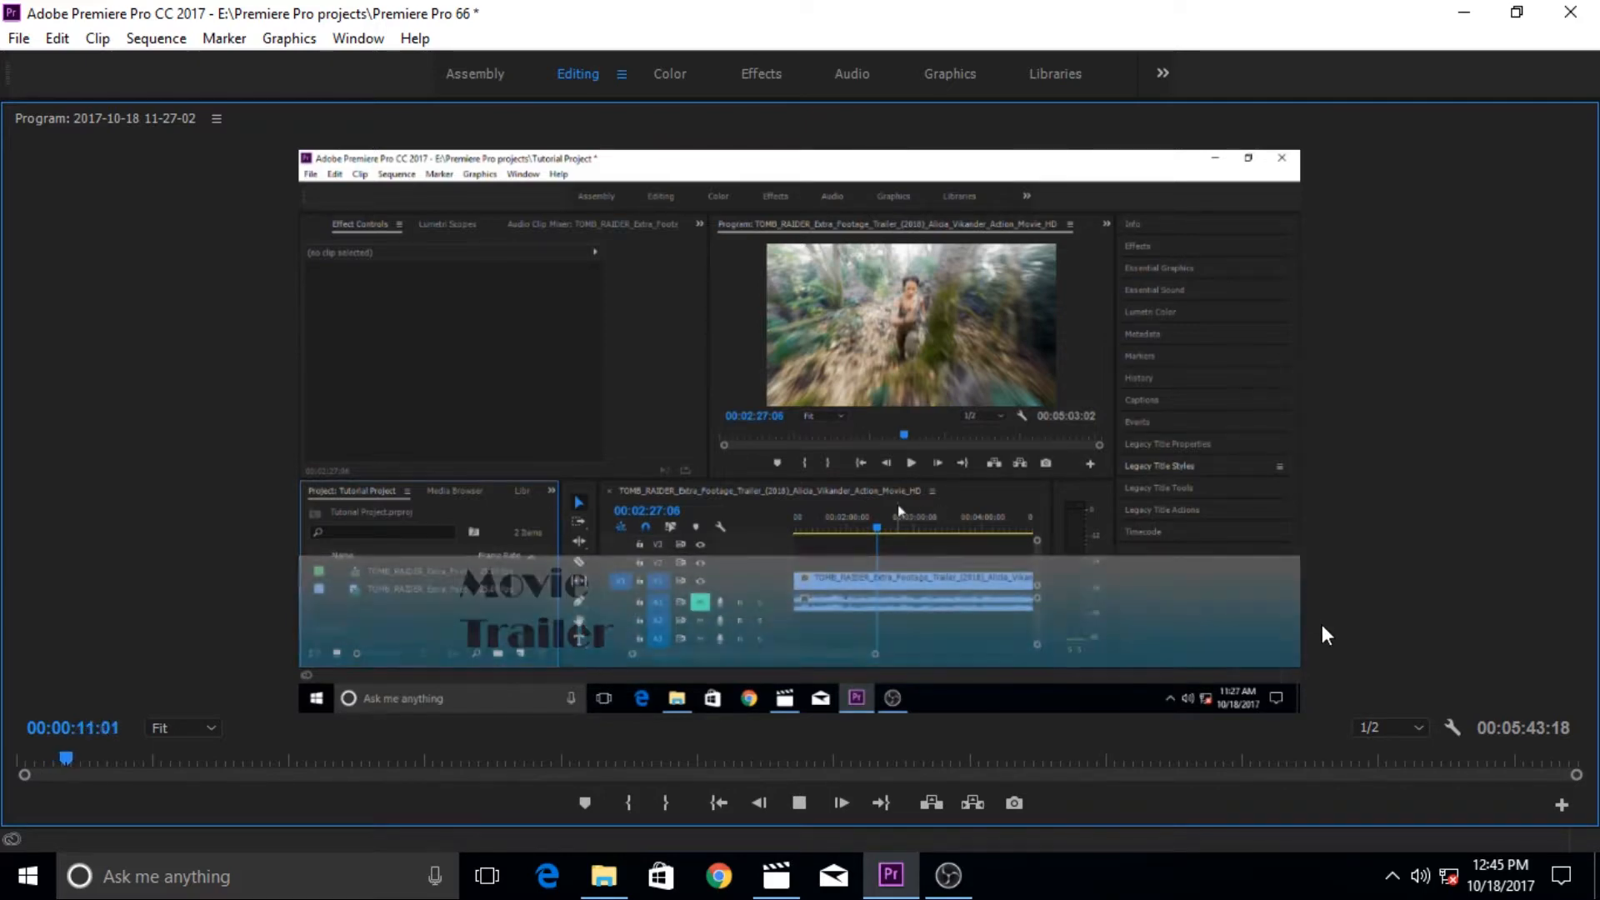
pyautogui.click(800, 803)
pyautogui.click(800, 804)
pyautogui.click(801, 804)
pyautogui.press('`')
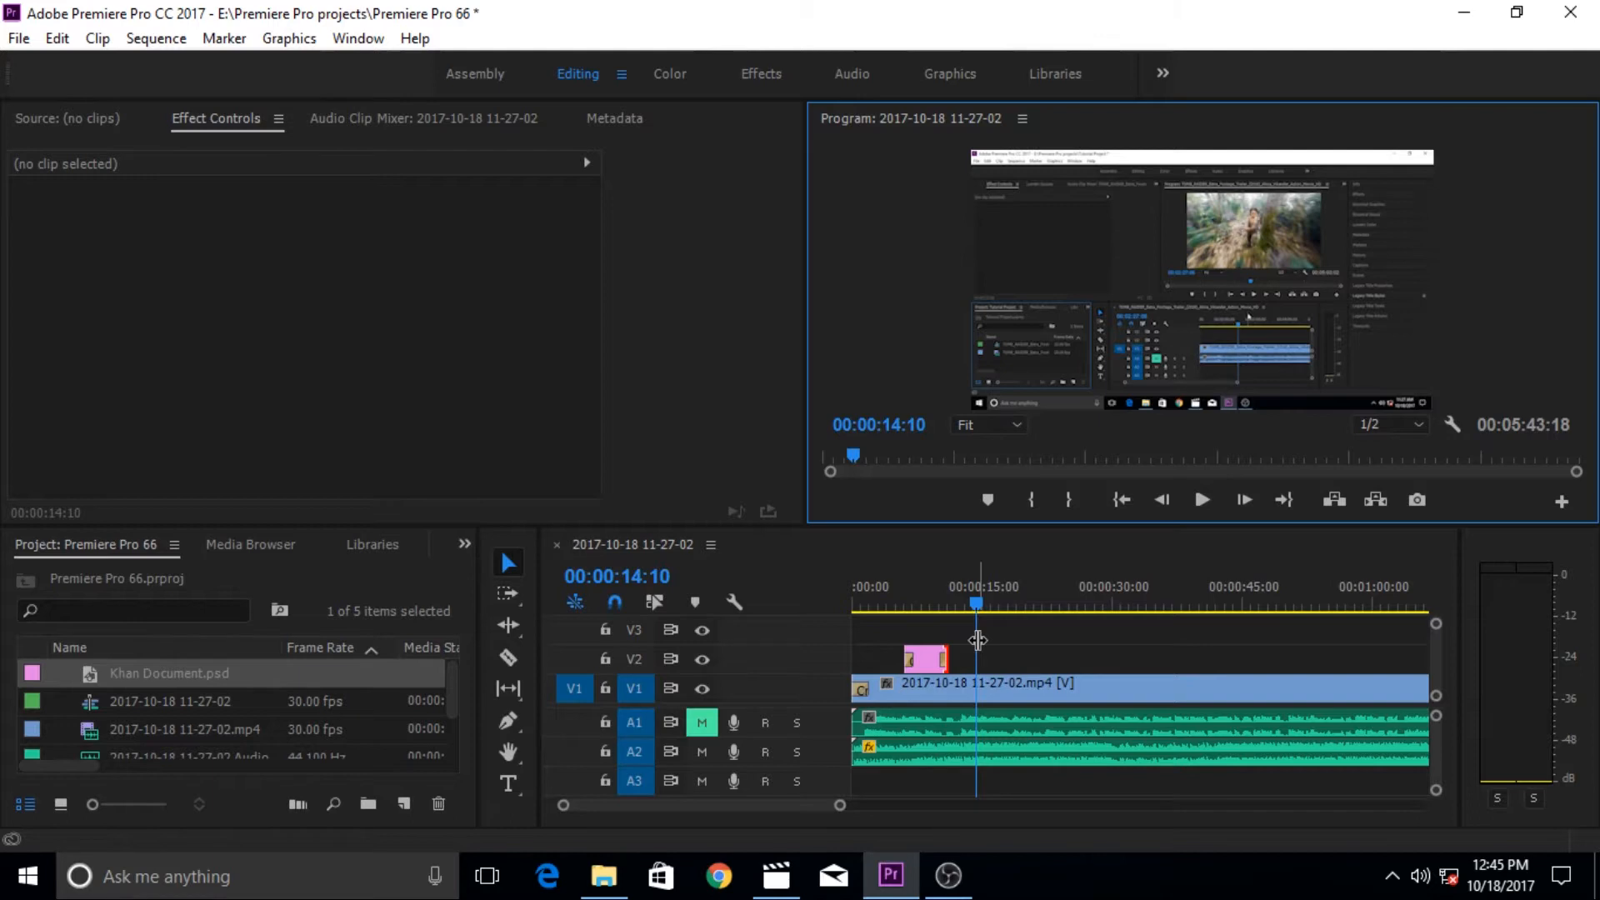
pyautogui.moveTo(978, 607); pyautogui.dragTo(927, 621)
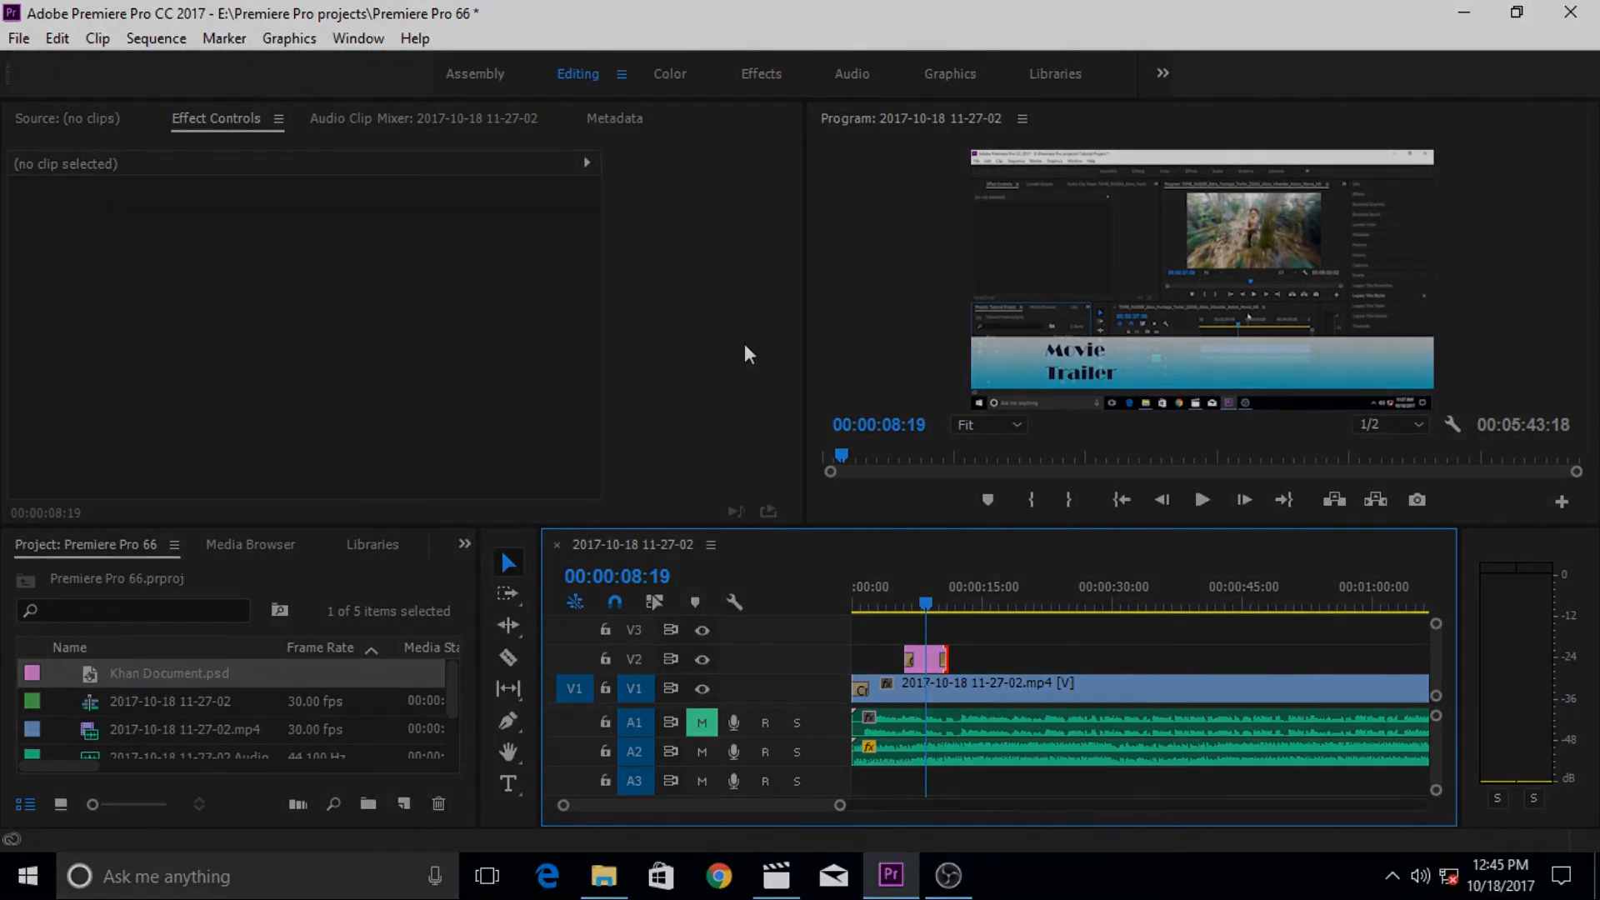
pyautogui.click(902, 881)
pyautogui.rightClick(699, 284)
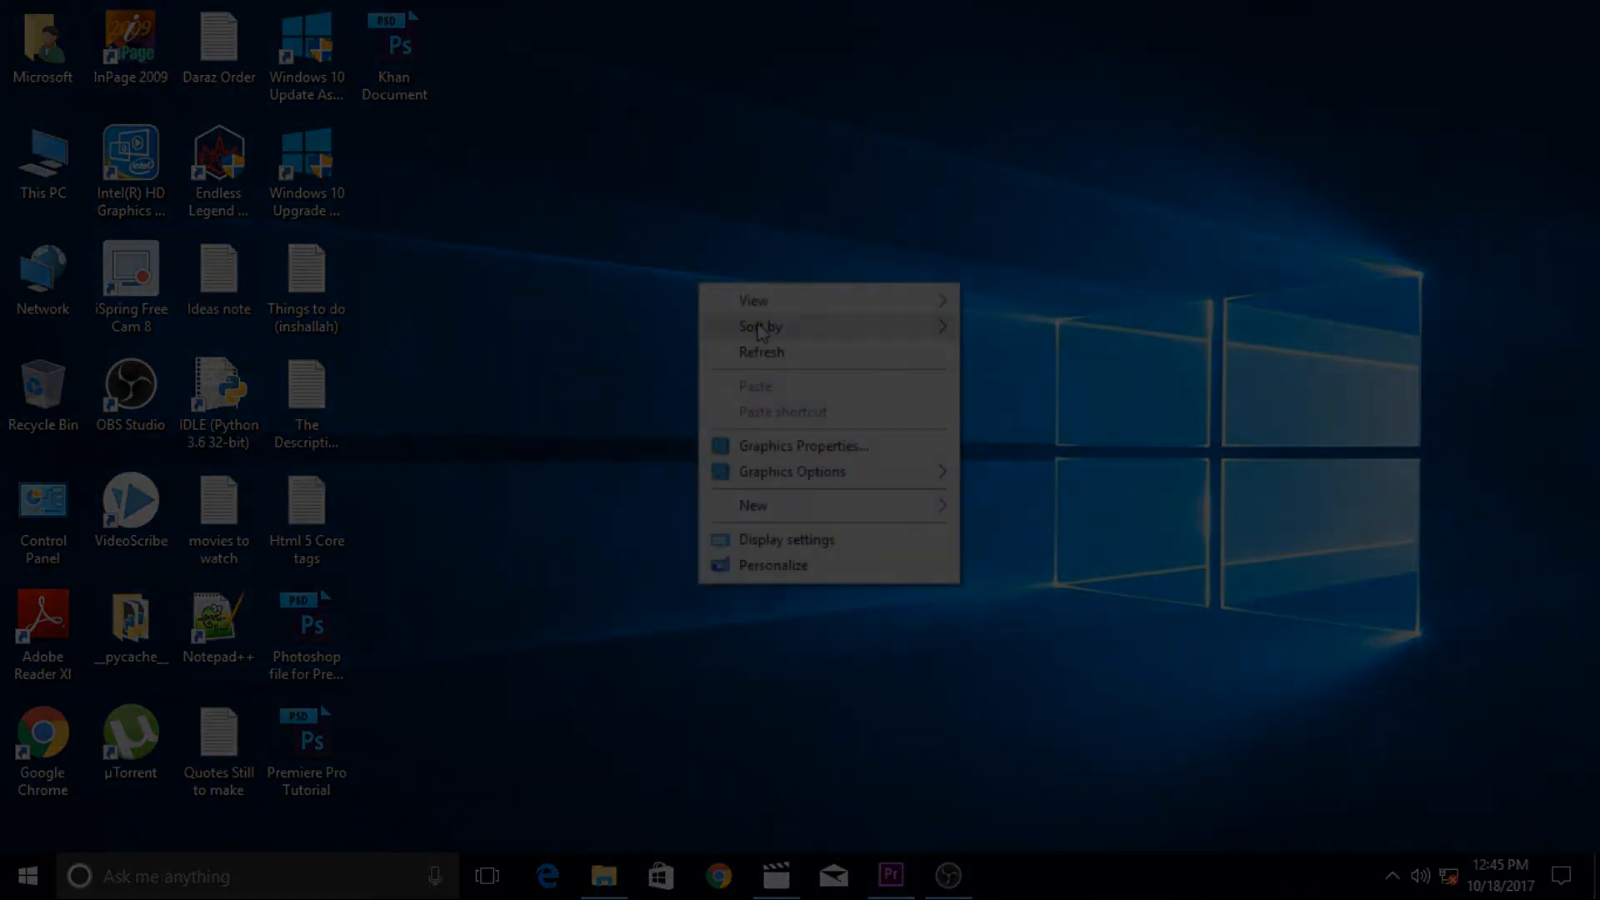